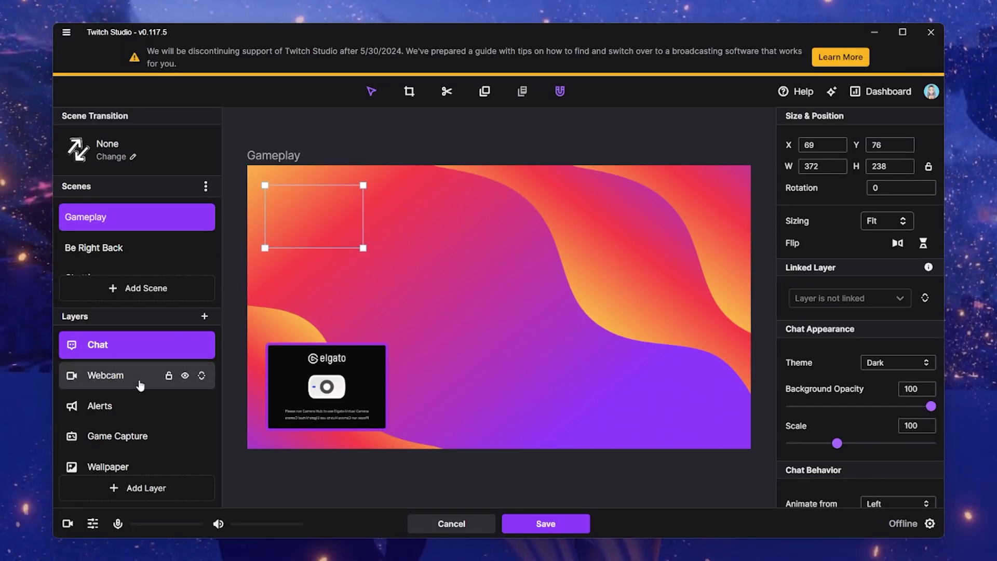
# Review the Webcam and Alerts layer settings, then add the Follower Goal widget as a source
pyautogui.click(140, 385)
pyautogui.click(144, 413)
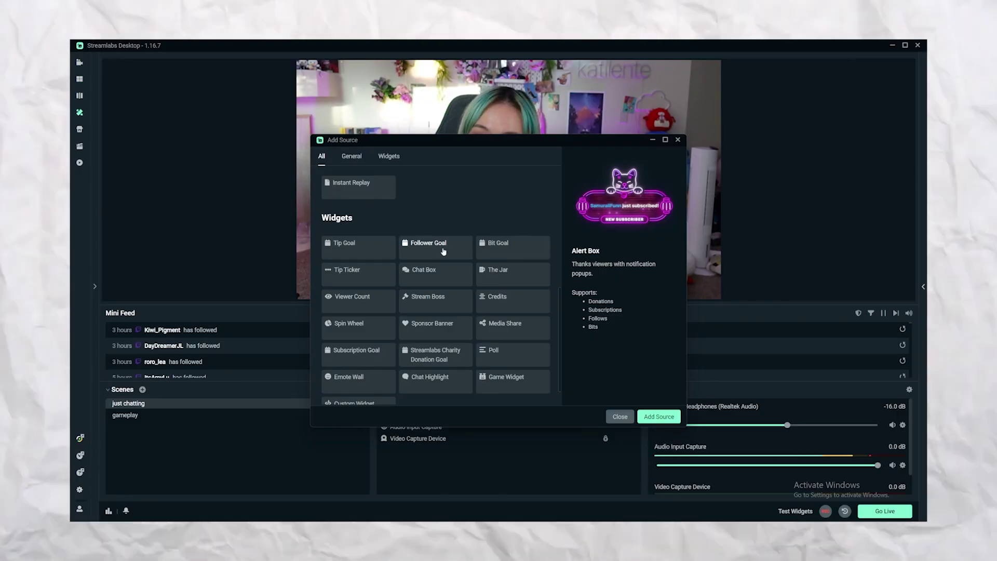
pyautogui.click(441, 251)
pyautogui.click(648, 417)
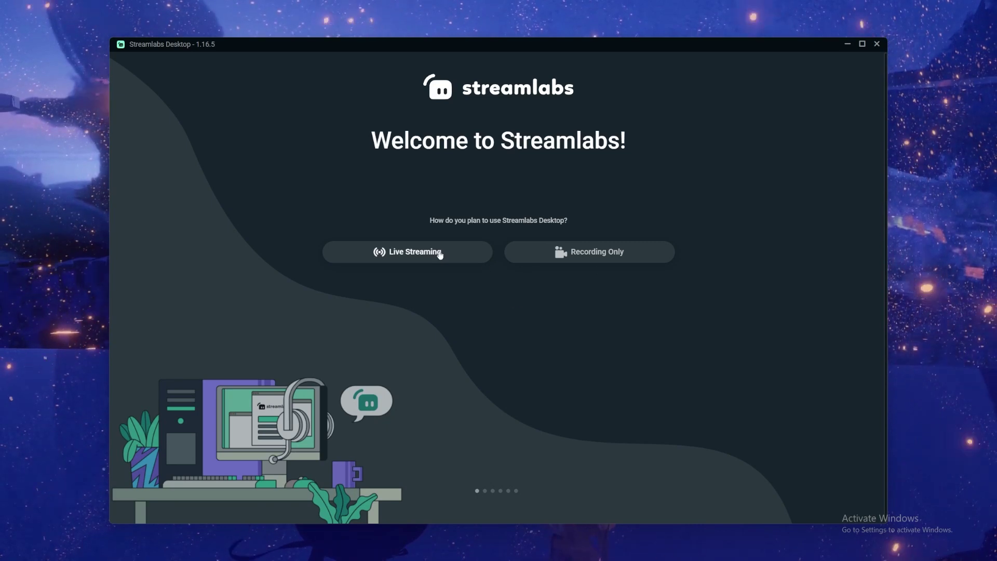
# Choose live streaming as a beginner creator and start fresh instead of importing scenes
pyautogui.click(439, 253)
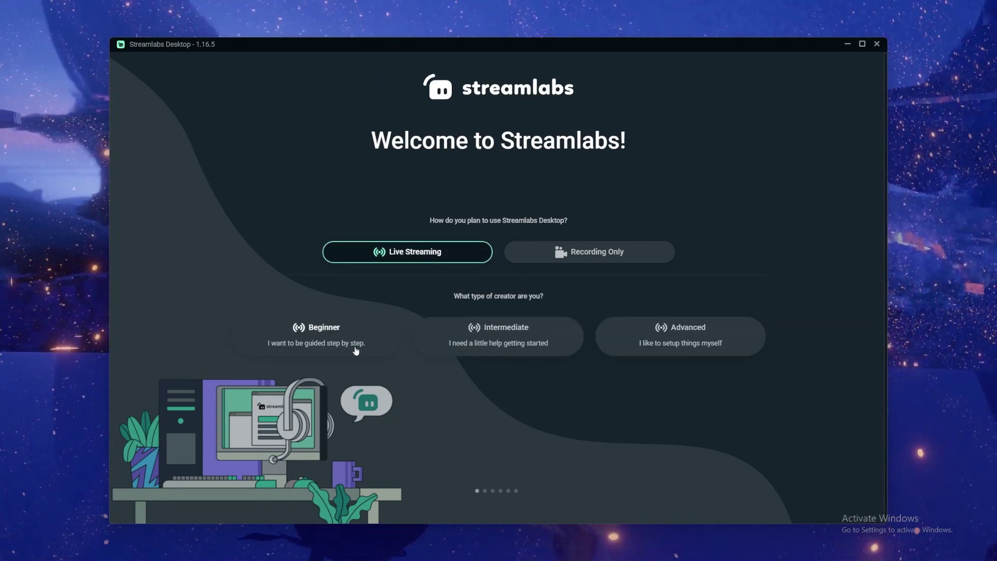
pyautogui.click(363, 349)
pyautogui.click(526, 398)
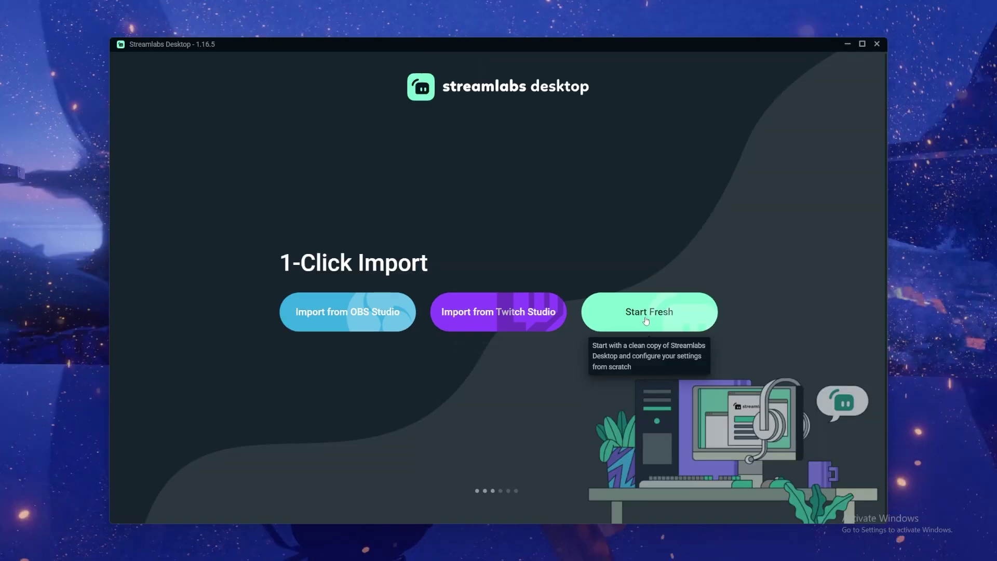
pyautogui.click(696, 324)
# Select Cam Link 4K as the webcam, keep Visual Preset at None, and review the microphones
pyautogui.click(658, 267)
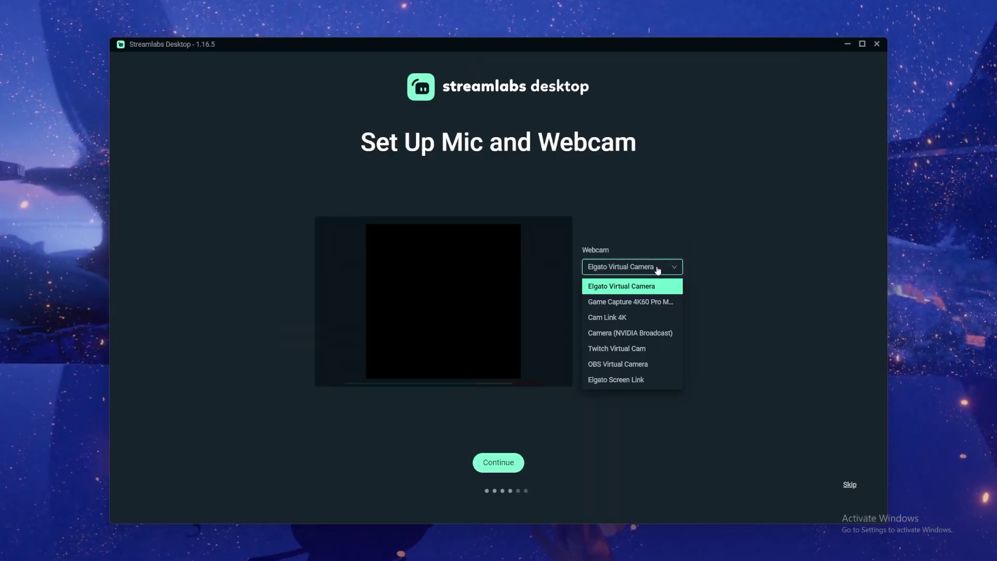
pyautogui.click(643, 321)
pyautogui.click(655, 314)
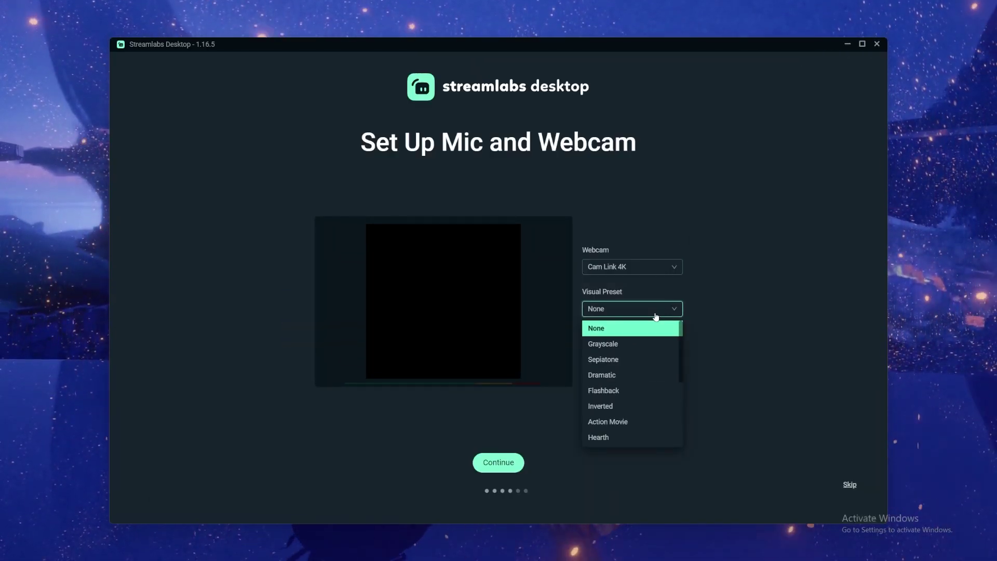
pyautogui.click(725, 336)
pyautogui.click(629, 351)
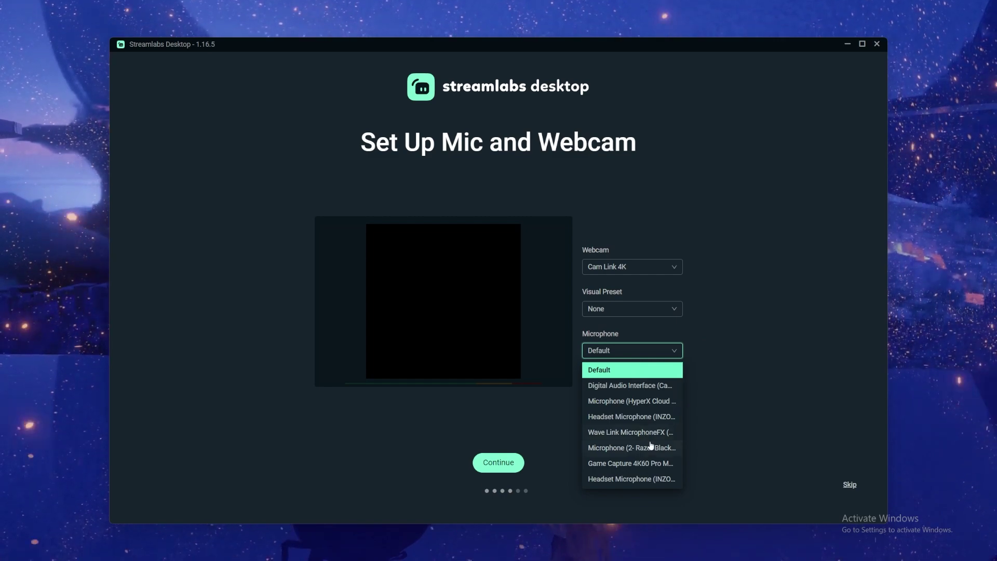
pyautogui.scroll(-3, 651, 445)
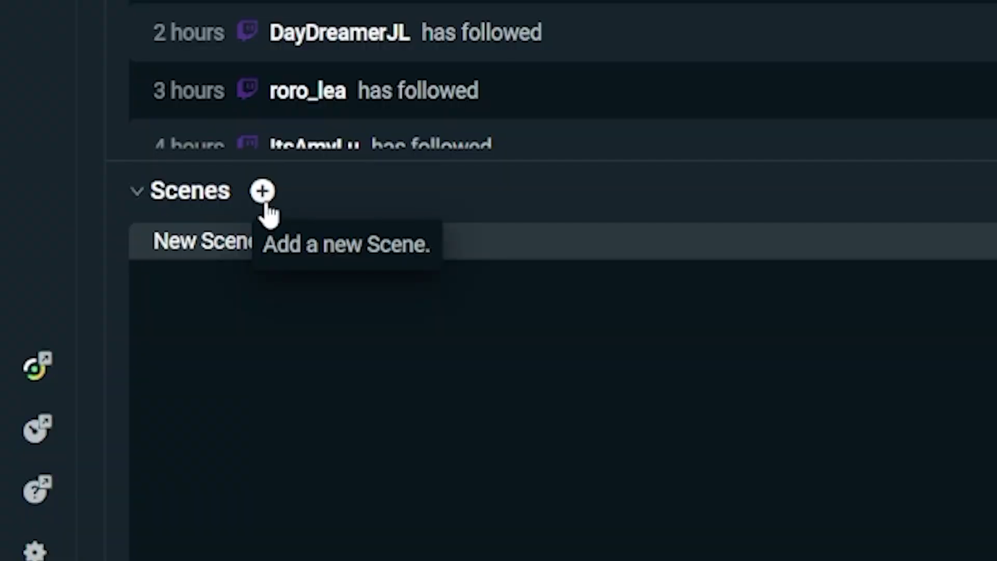
# Create a scene named 'just chatting' and bring up the Add Source list
pyautogui.click(266, 202)
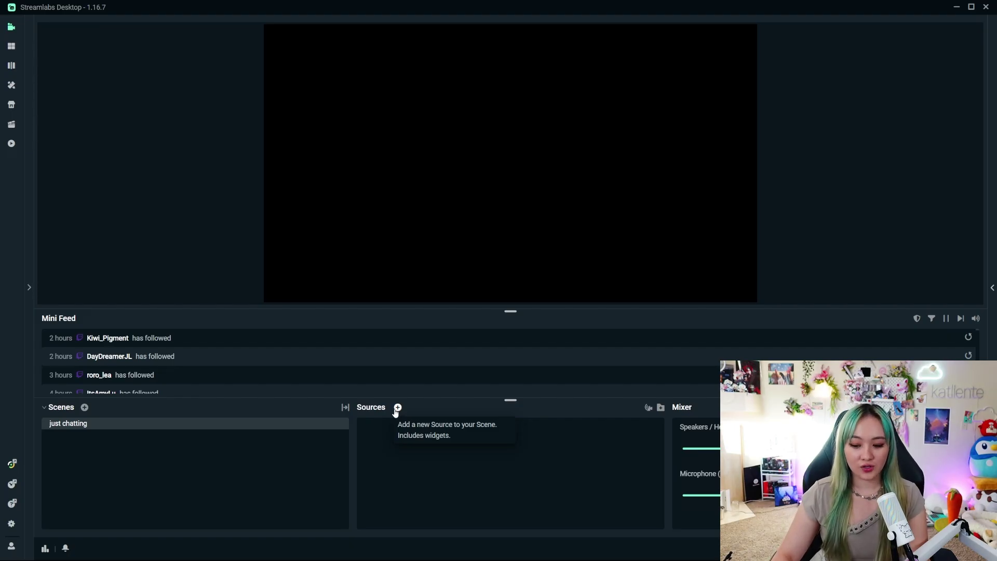
pyautogui.click(398, 408)
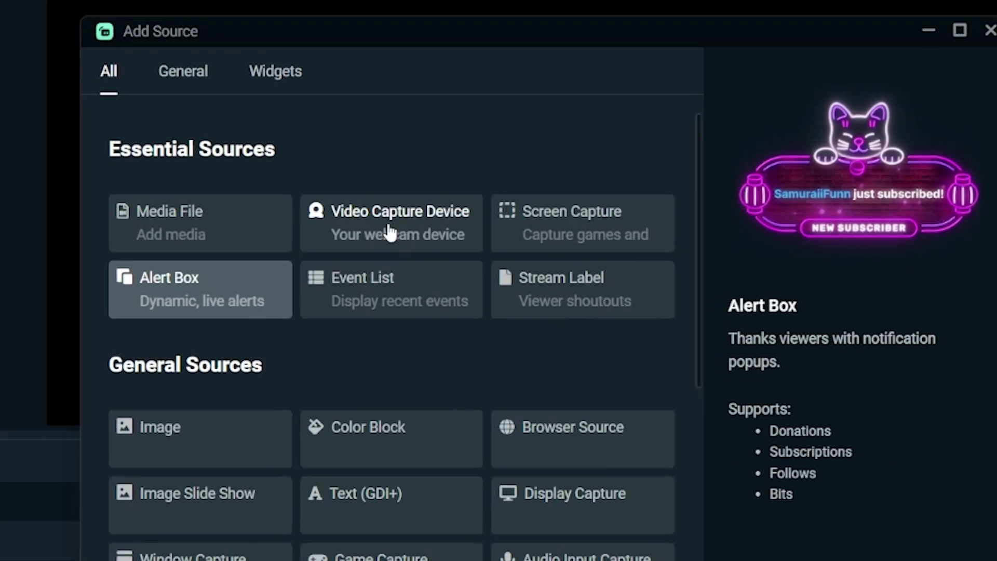
# Add a Video Capture Device source using Cam Link 4K and lock it
pyautogui.doubleClick(390, 232)
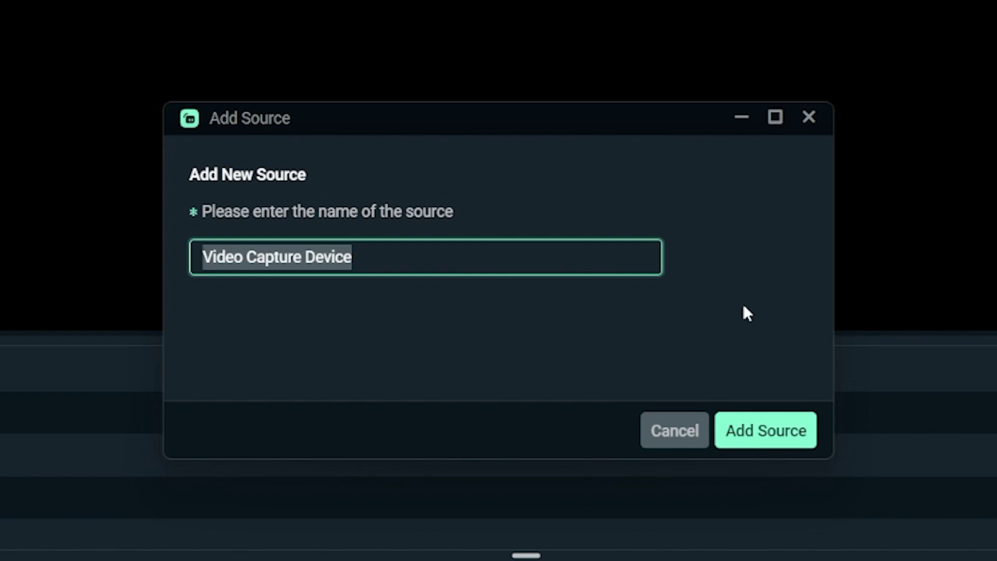
pyautogui.click(744, 432)
pyautogui.click(540, 218)
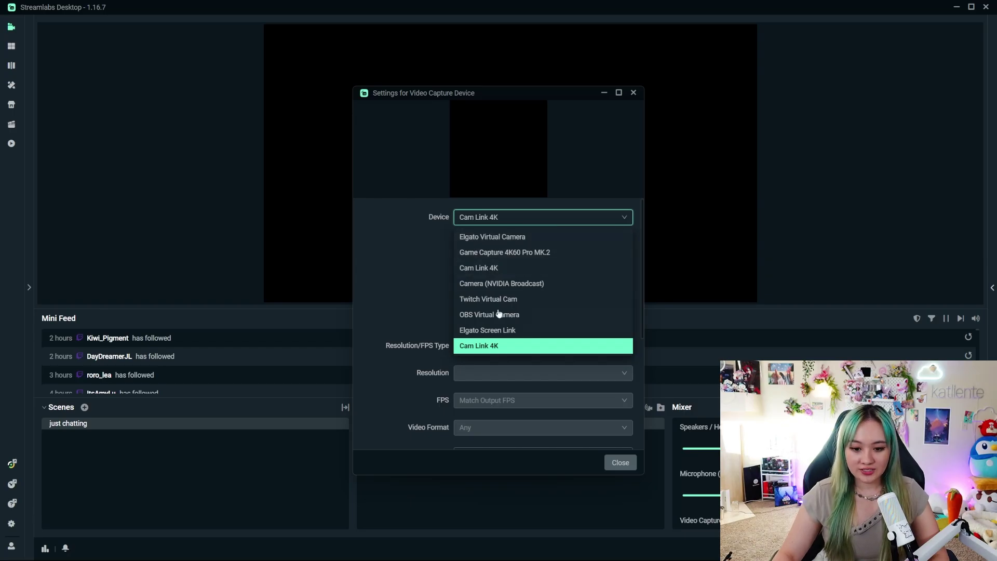
pyautogui.click(503, 349)
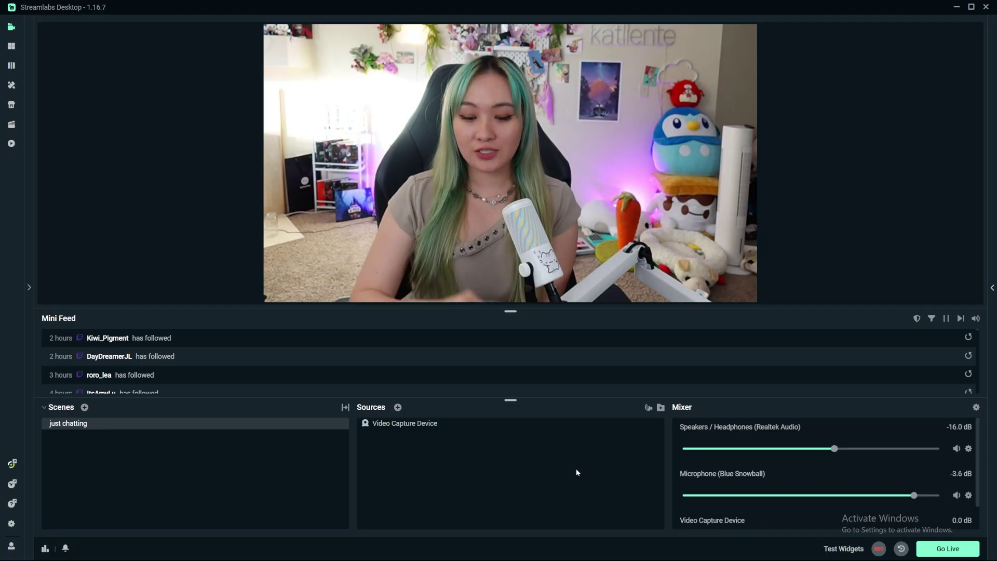
pyautogui.moveTo(604, 431)
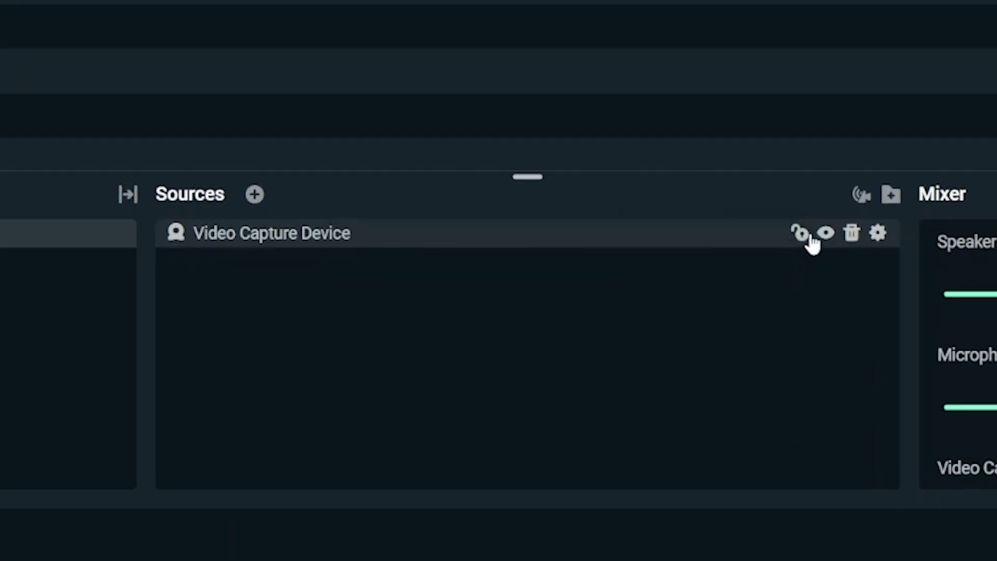
pyautogui.click(802, 234)
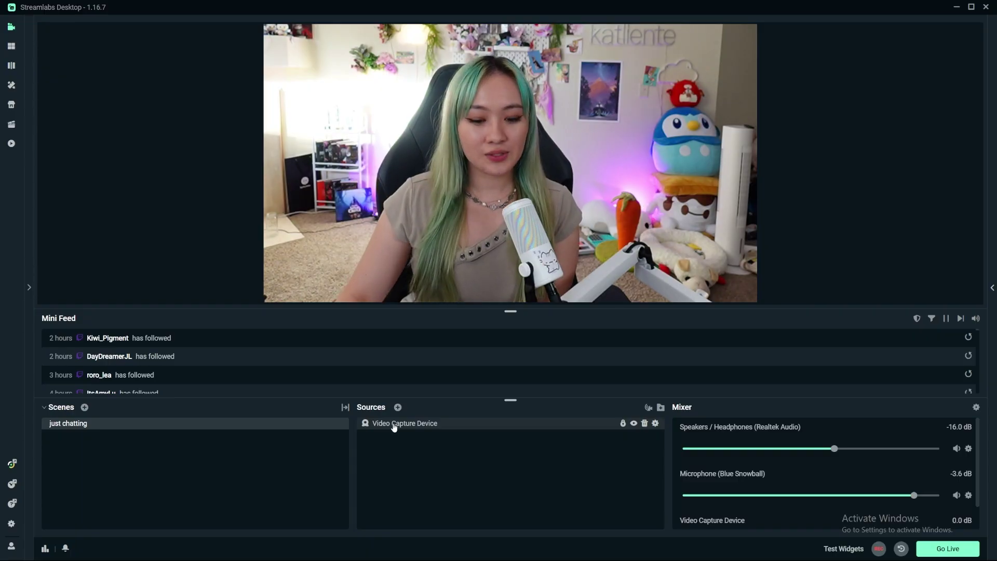
# Add an Audio Input Capture source to the scene, keeping its default name
pyautogui.click(398, 408)
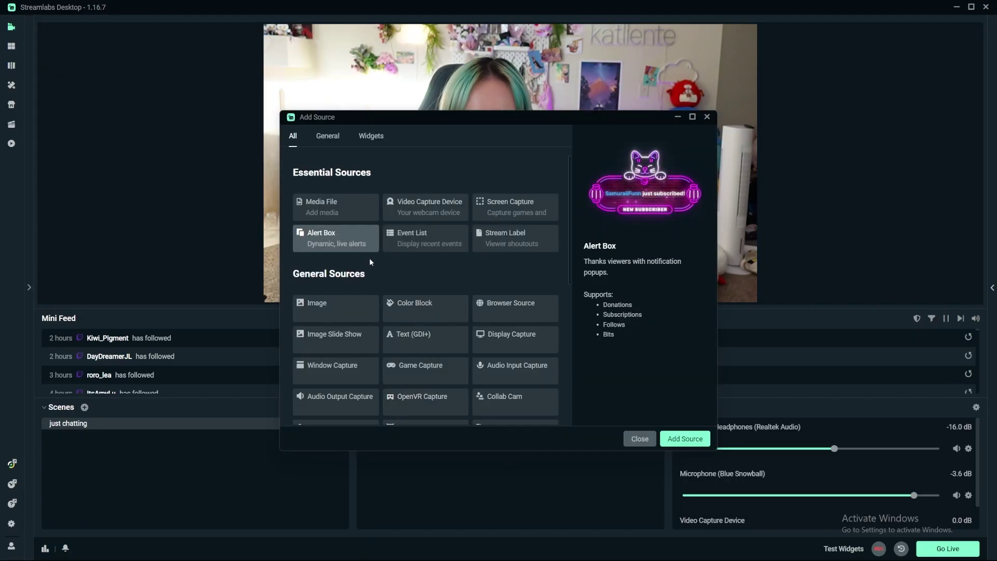
pyautogui.scroll(-1, 338, 311)
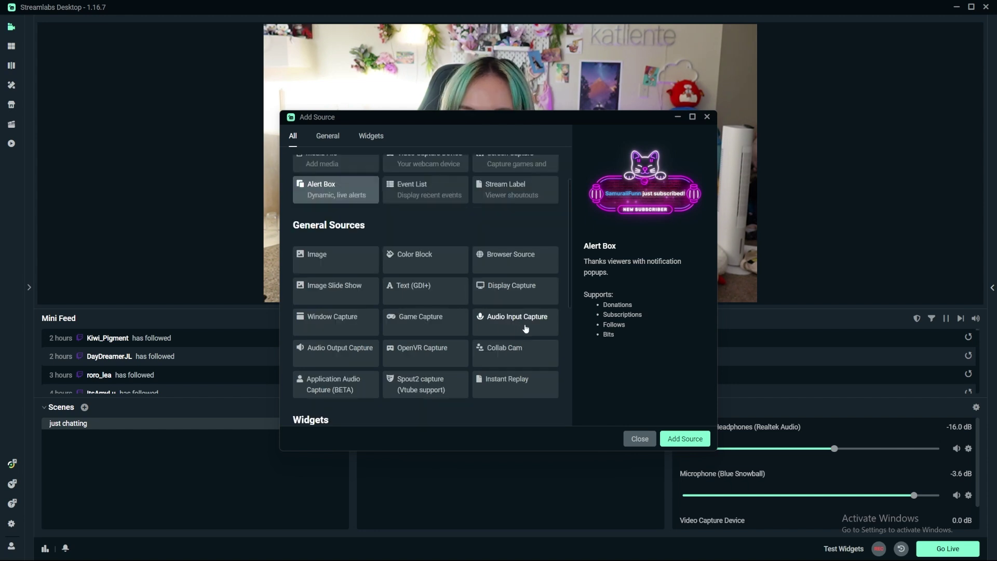
pyautogui.click(520, 326)
pyautogui.click(683, 439)
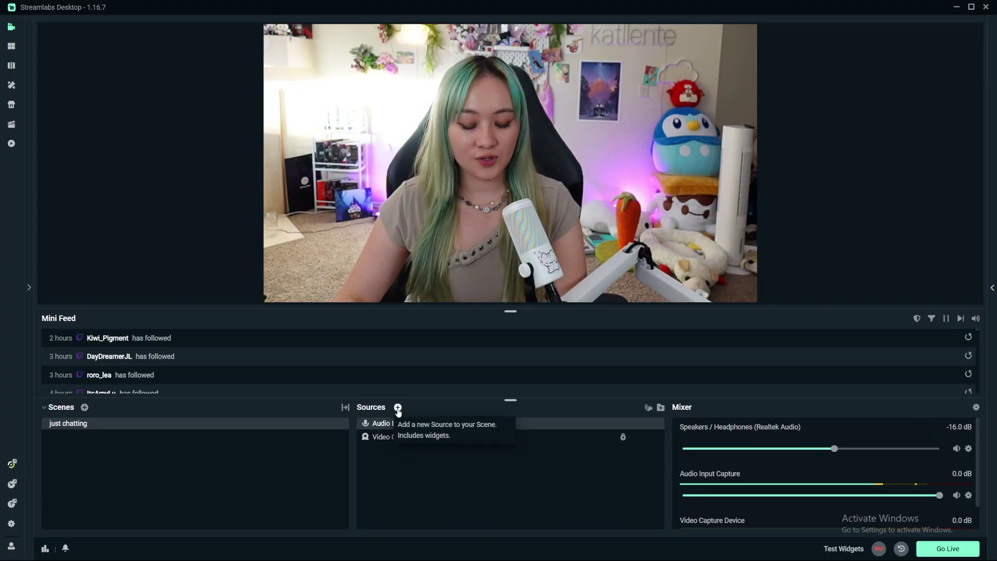
# Add a Chat Box widget source to the just chatting scene
pyautogui.click(398, 408)
pyautogui.scroll(-10, 488, 275)
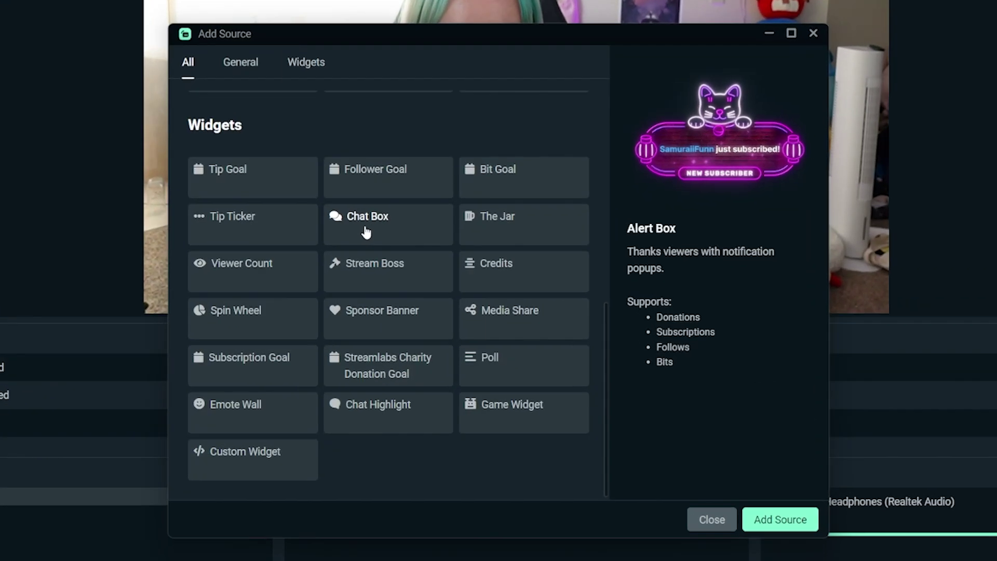
pyautogui.click(411, 245)
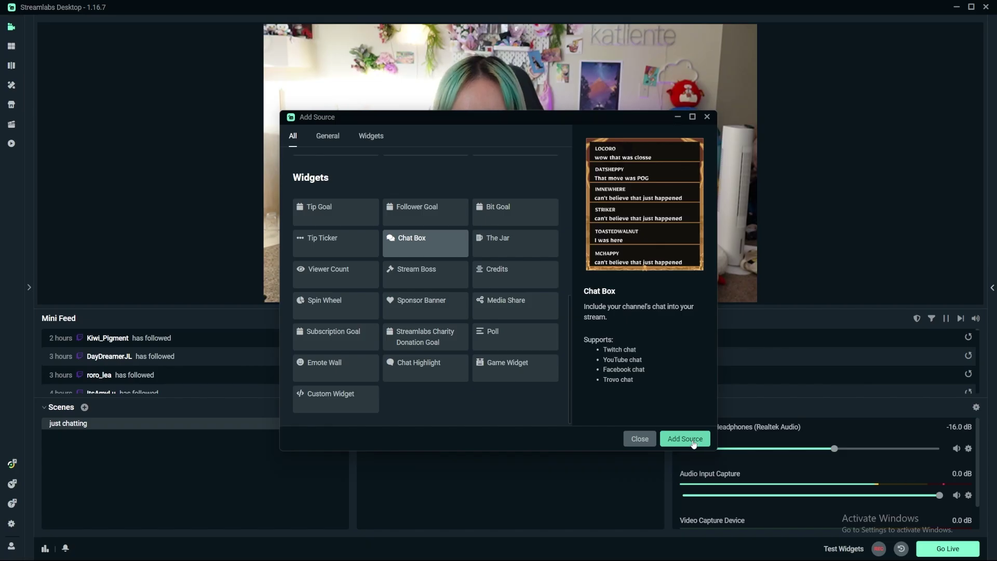
pyautogui.click(693, 440)
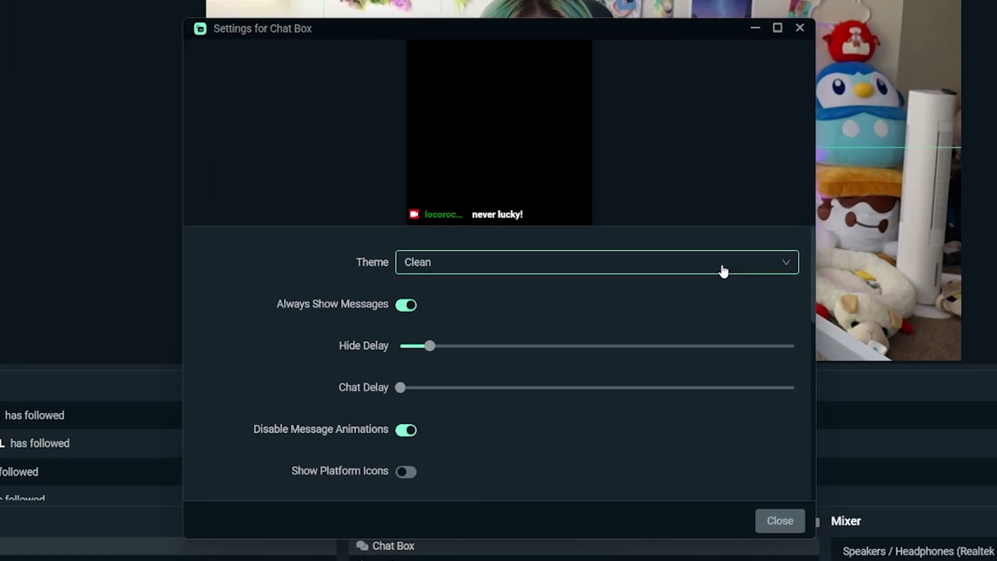
# Set the chat theme to Clean after trying Boxed, and review the remaining settings
pyautogui.click(602, 243)
pyautogui.click(474, 274)
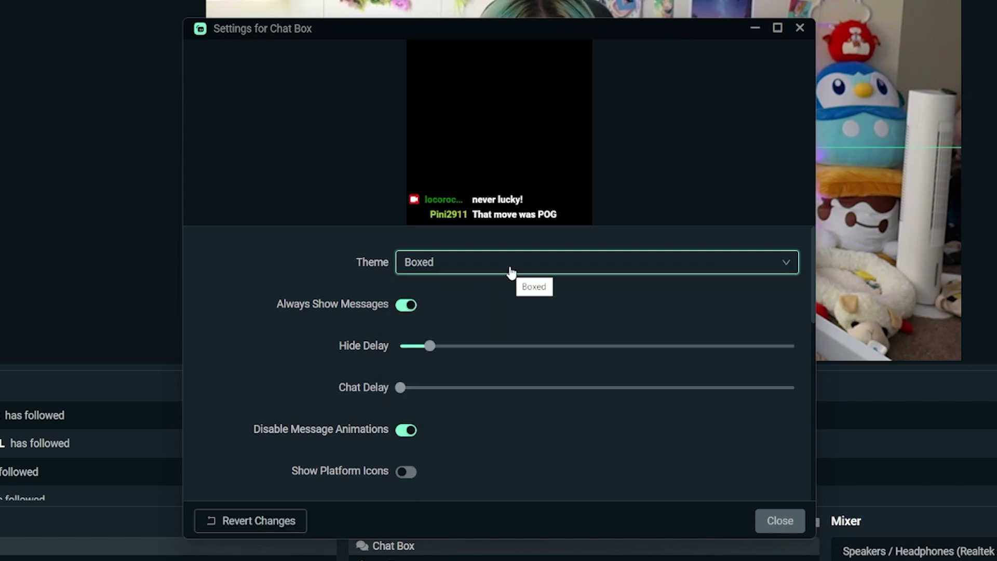
pyautogui.click(511, 270)
pyautogui.click(418, 292)
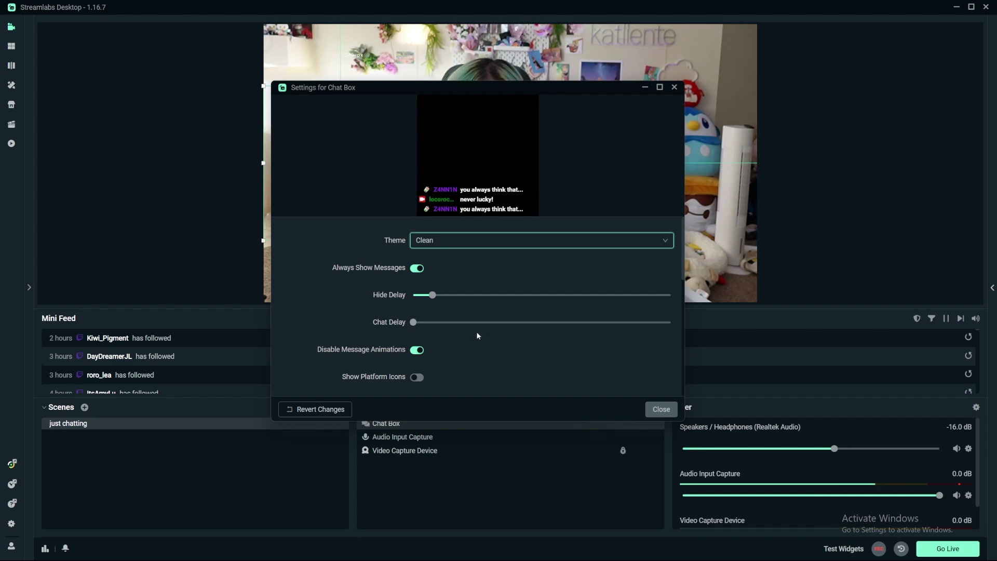
pyautogui.scroll(-3, 480, 338)
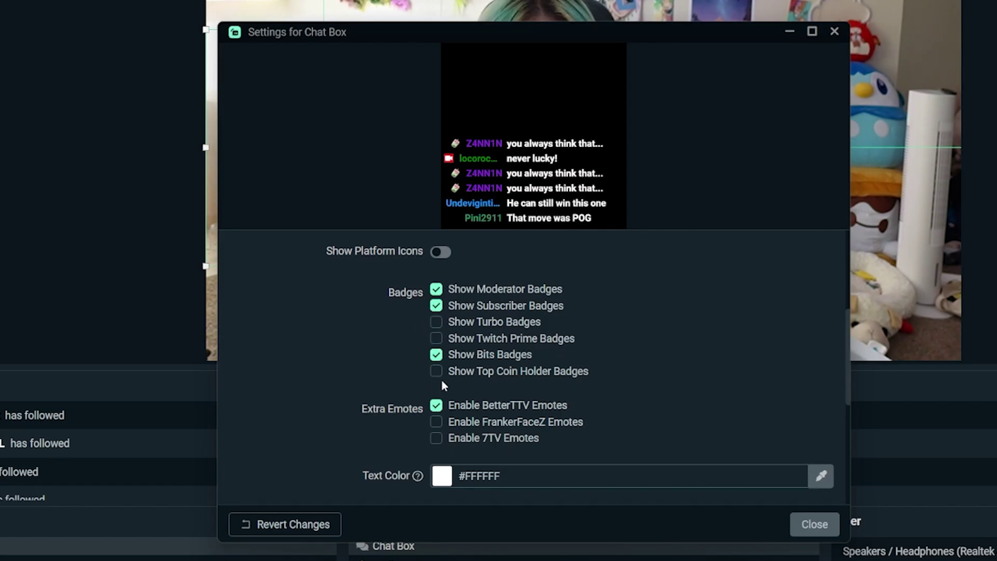
pyautogui.scroll(-3, 447, 337)
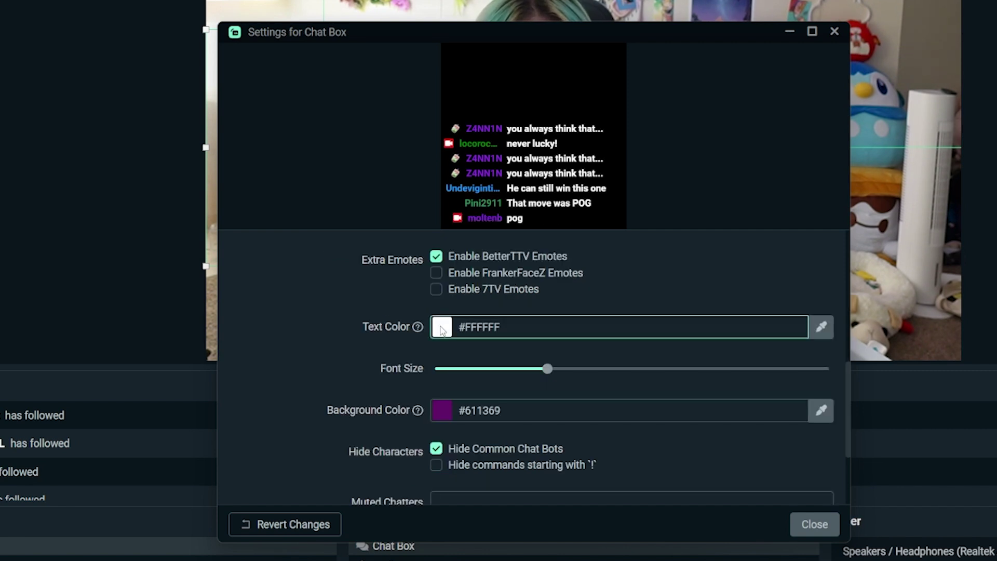
pyautogui.scroll(-4, 504, 379)
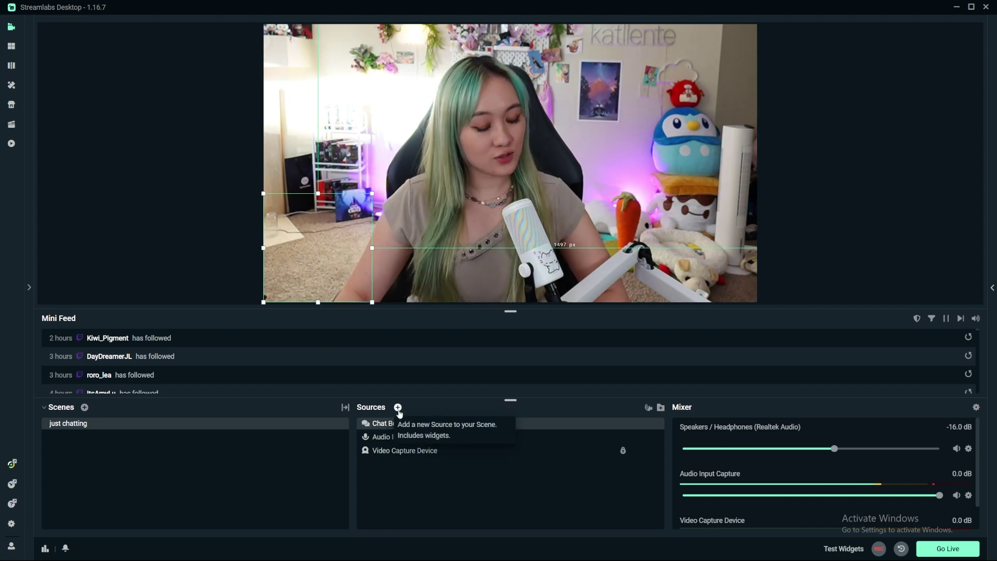
# Add an Alert Box source named 'Alert Box' and close its settings
pyautogui.click(397, 408)
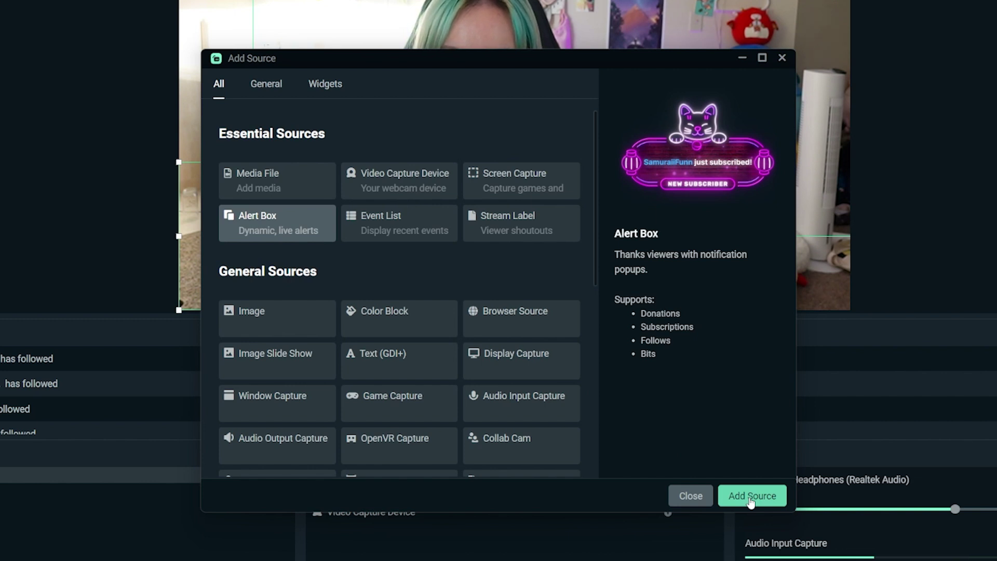
pyautogui.click(751, 497)
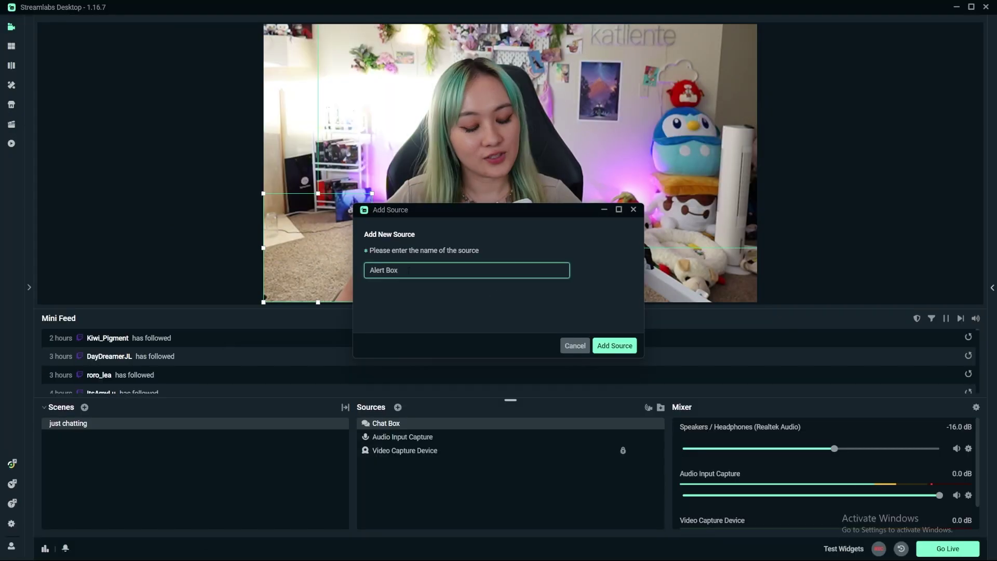
pyautogui.click(619, 349)
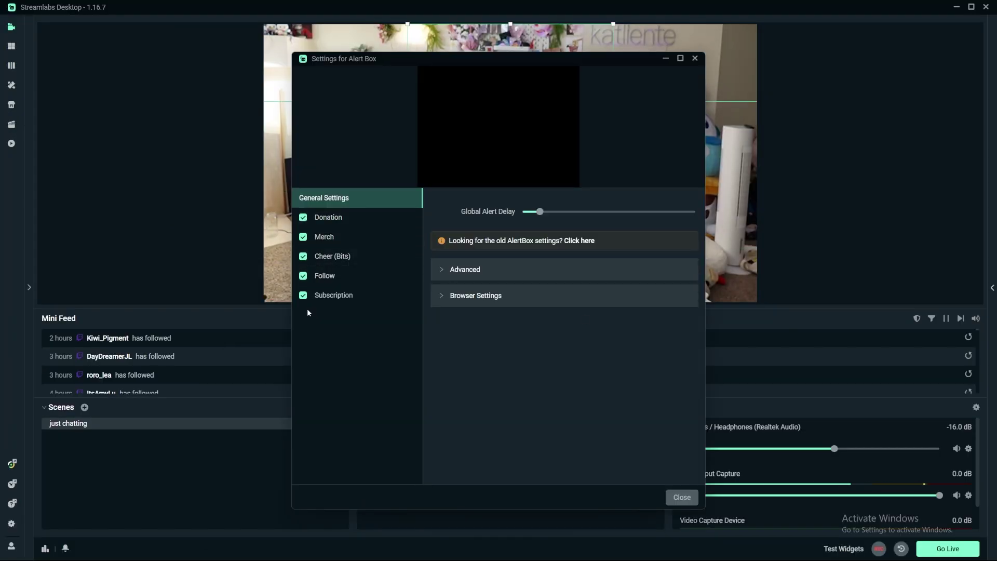
pyautogui.click(677, 496)
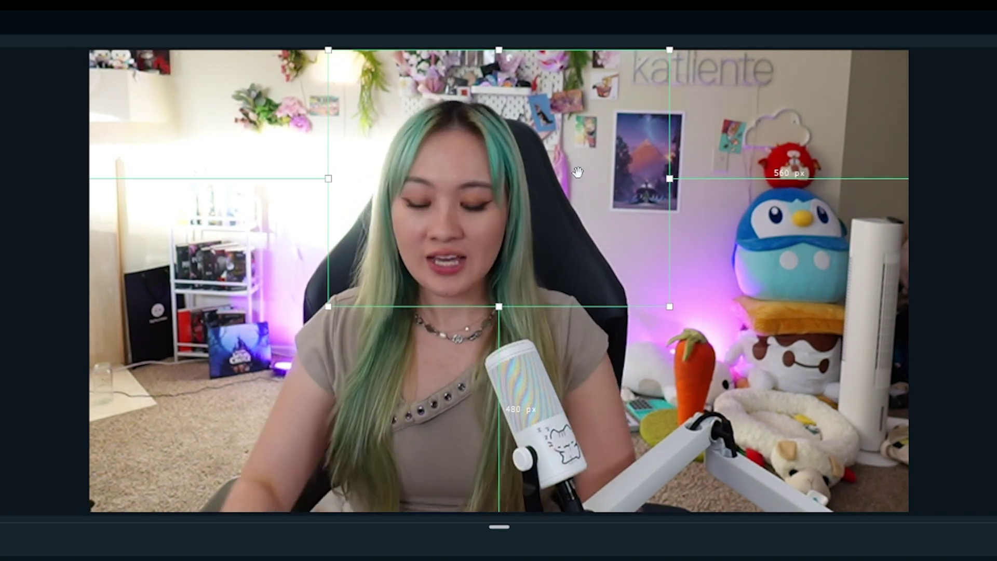
# Shrink the alert box and position it near the preview's top-left corner
pyautogui.moveTo(669, 305); pyautogui.dragTo(507, 189)
pyautogui.moveTo(437, 151); pyautogui.dragTo(308, 201)
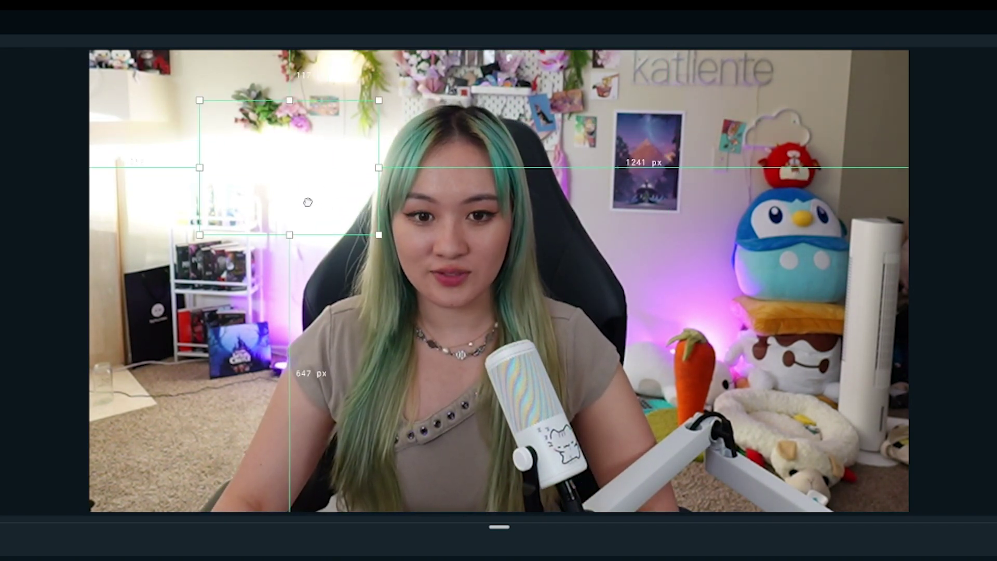
pyautogui.moveTo(367, 232); pyautogui.dragTo(361, 228)
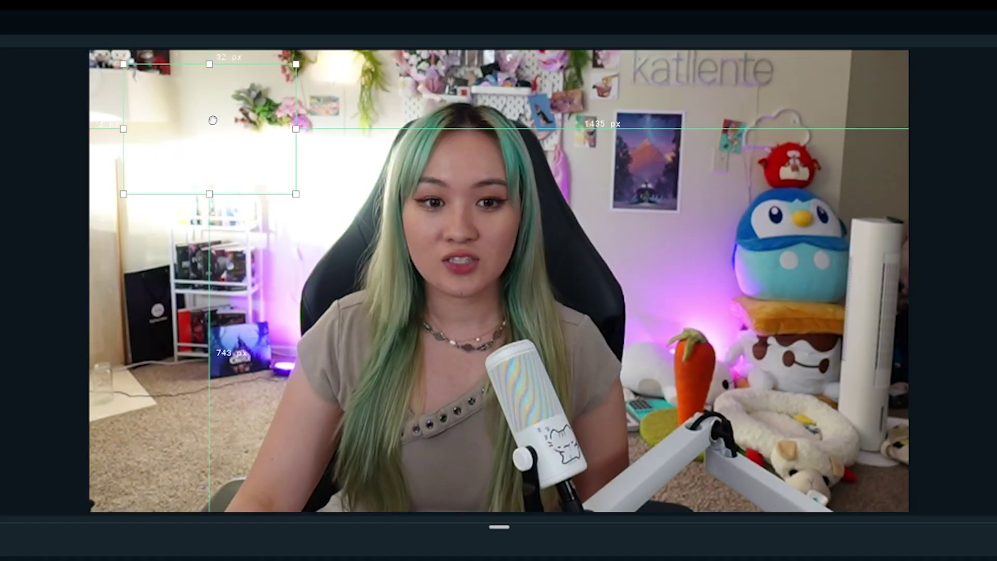
pyautogui.moveTo(179, 122); pyautogui.dragTo(178, 115)
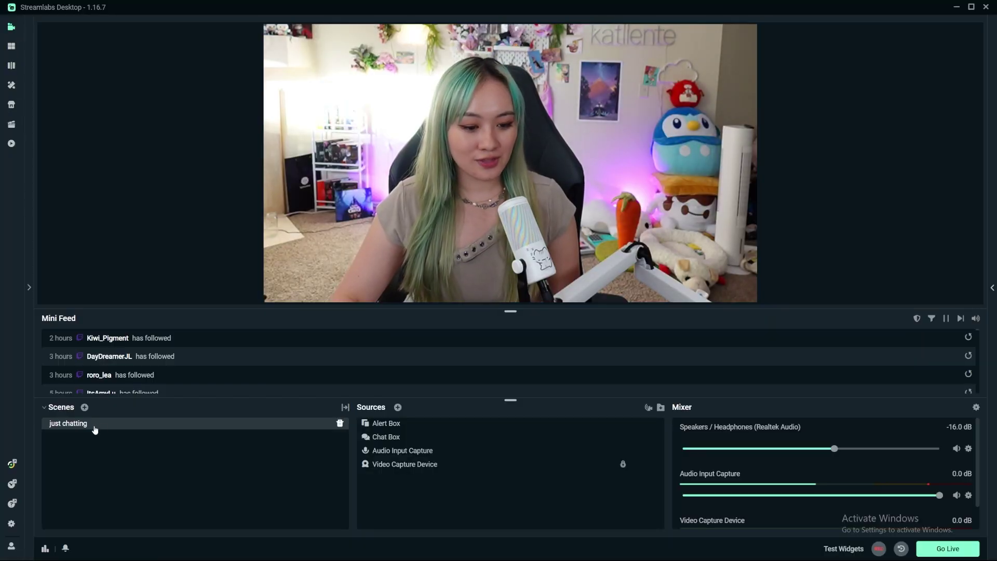
# Duplicate the just chatting scene as 'gameplay'
pyautogui.rightClick(100, 425)
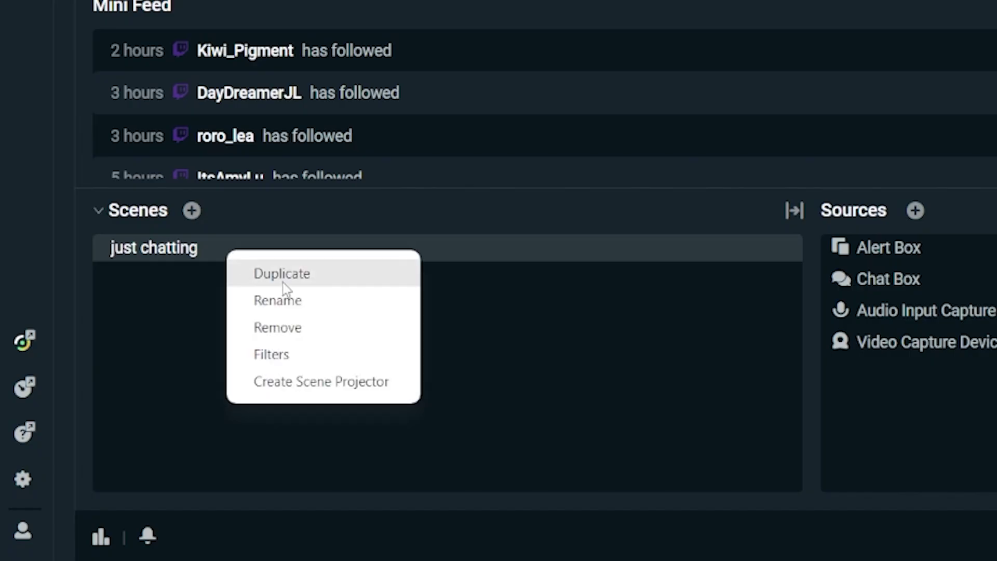
pyautogui.click(283, 283)
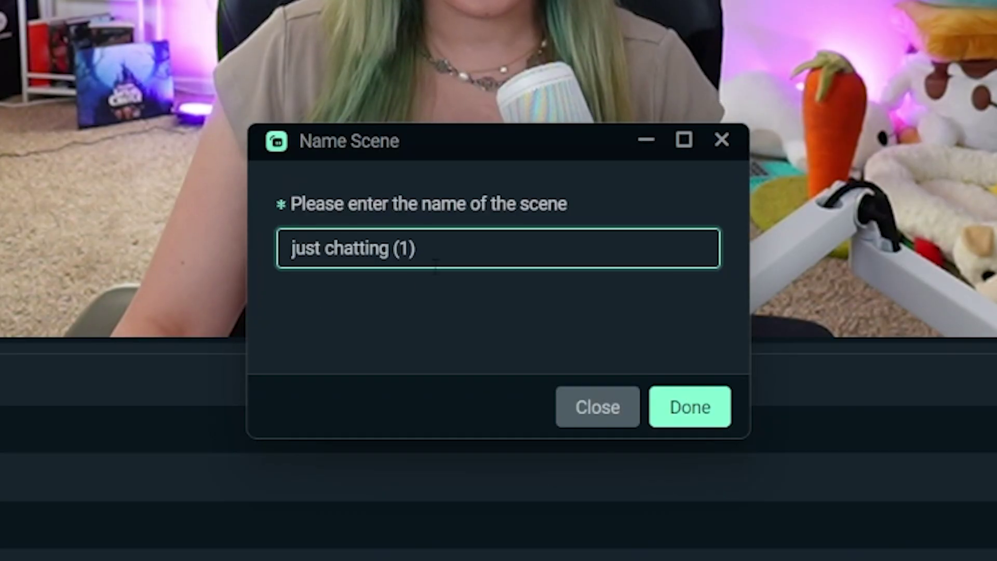
pyautogui.write('gameplay')
pyautogui.press('Return')
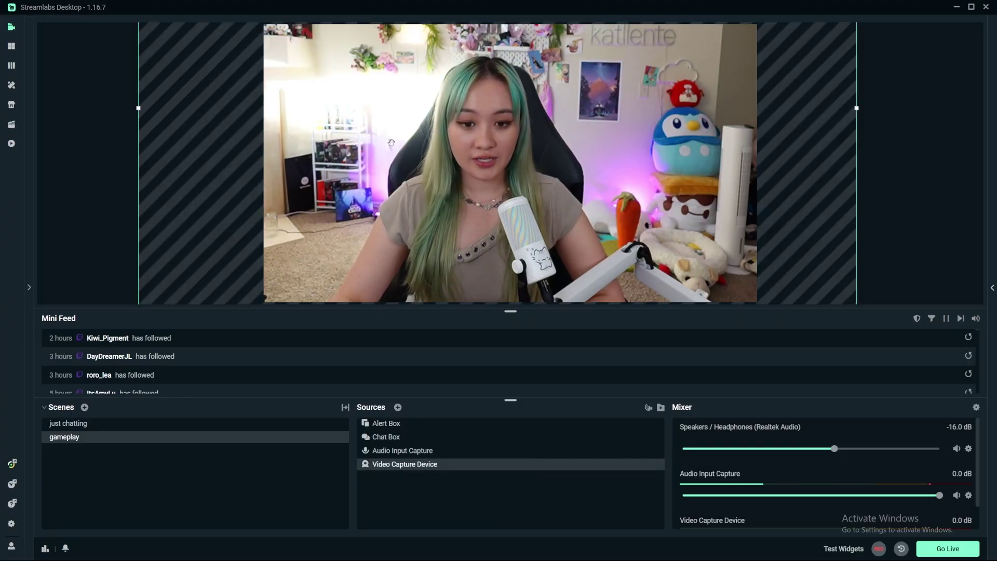
# Crop the webcam image's left, right and top edges
pyautogui.moveTo(138, 108); pyautogui.dragTo(568, 107)
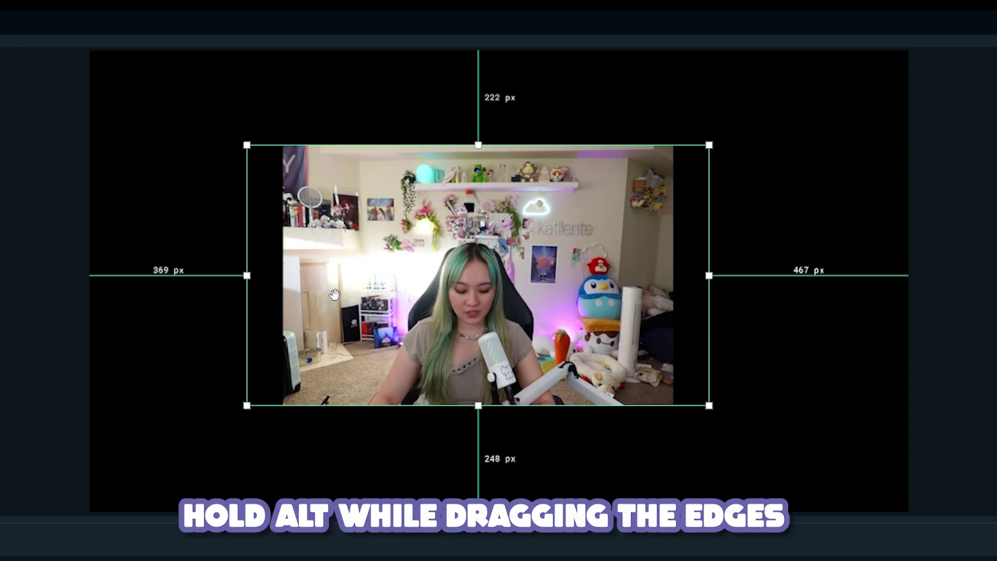
pyautogui.moveTo(247, 275); pyautogui.dragTo(309, 268)
pyautogui.moveTo(708, 273); pyautogui.dragTo(647, 273)
pyautogui.moveTo(479, 146); pyautogui.dragTo(477, 198)
pyautogui.moveTo(306, 301); pyautogui.dragTo(337, 301)
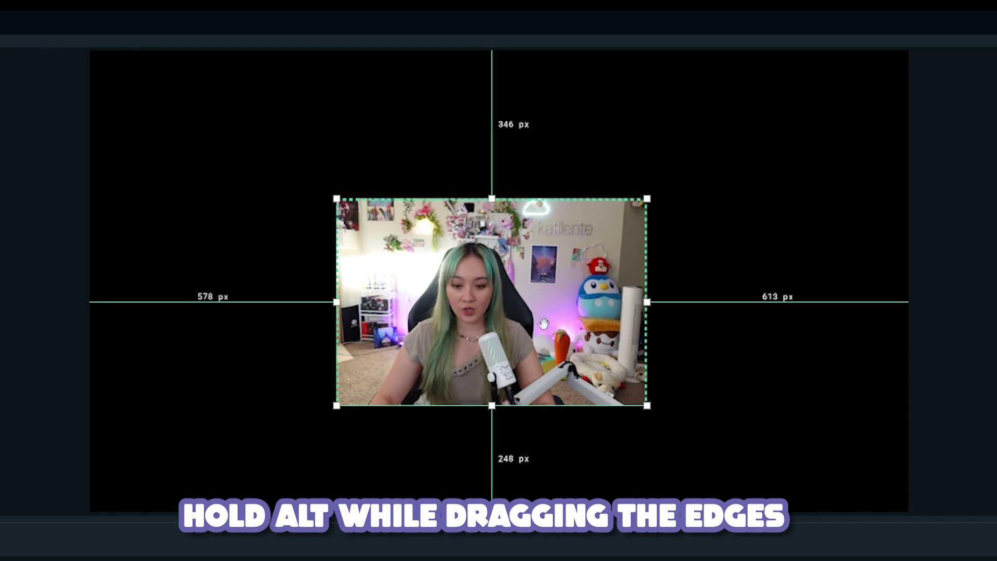
pyautogui.moveTo(648, 302); pyautogui.dragTo(609, 302)
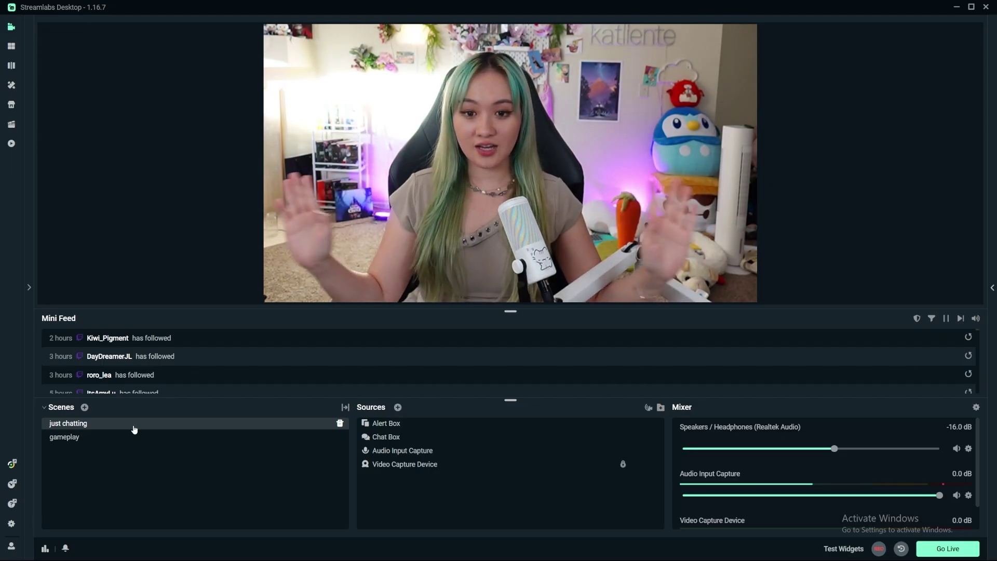
# In the gameplay scene, shrink the webcam into a small box in the bottom-right corner
pyautogui.click(134, 437)
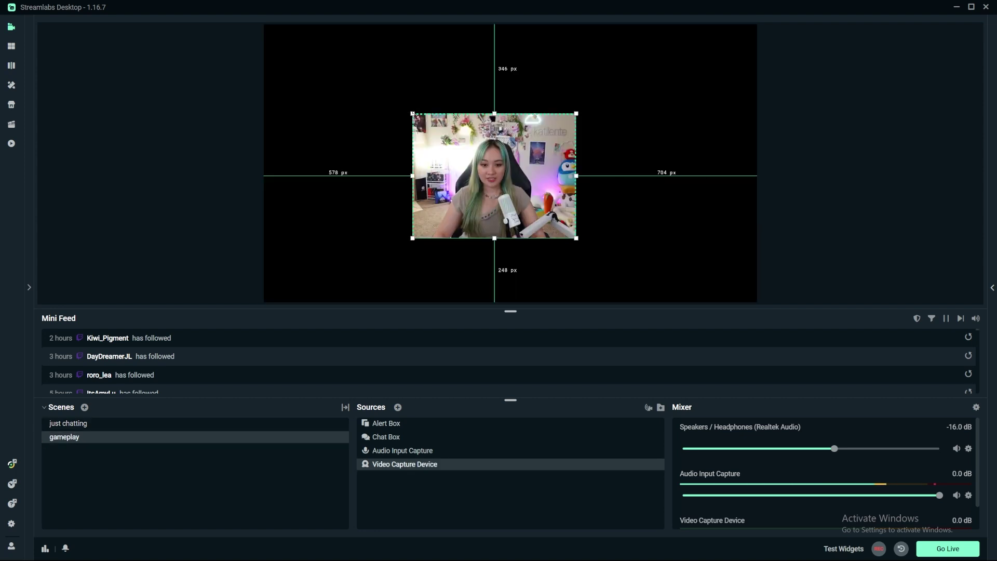
pyautogui.moveTo(414, 115); pyautogui.dragTo(451, 140)
pyautogui.moveTo(535, 198); pyautogui.dragTo(842, 198)
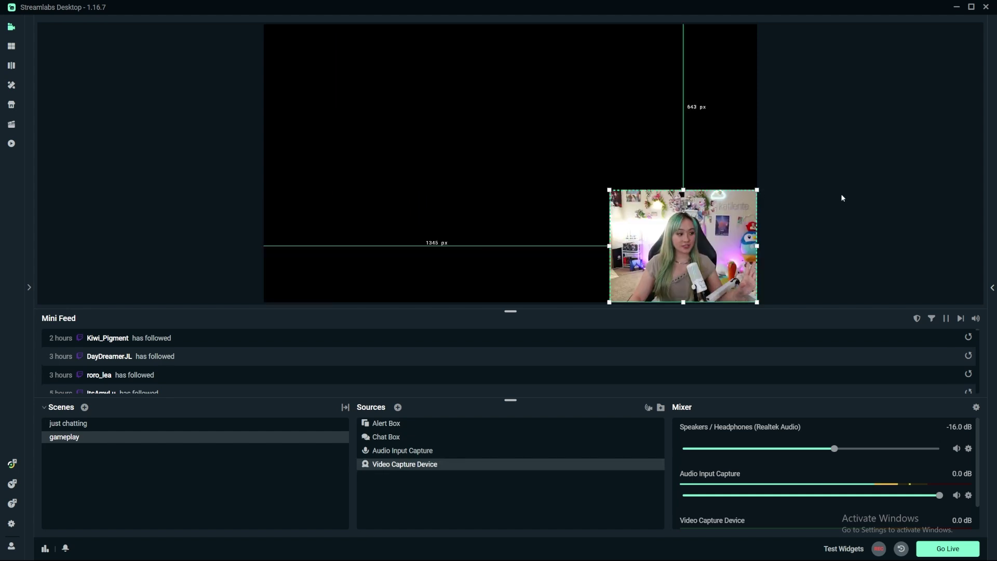
pyautogui.click(278, 227)
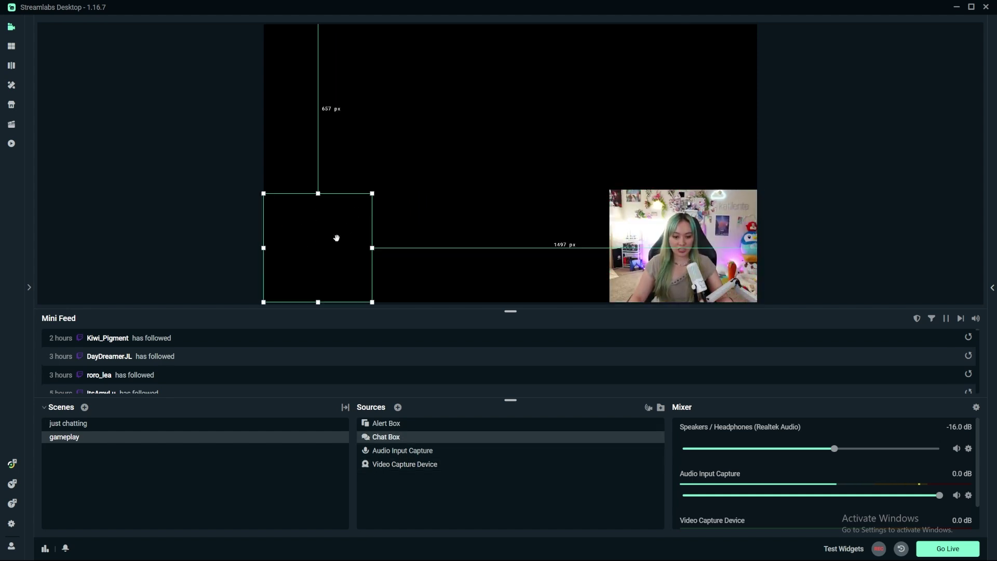
pyautogui.click(397, 464)
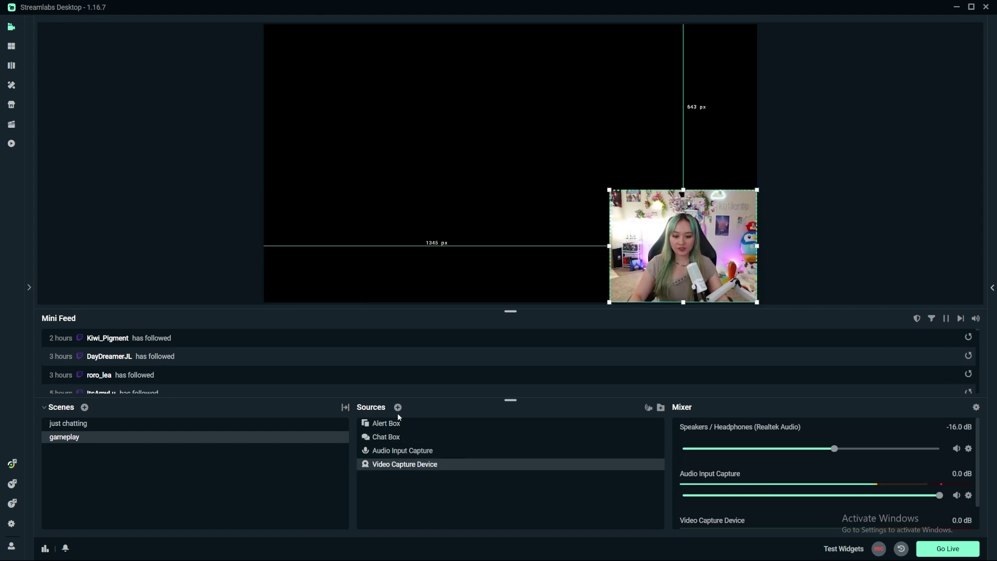
# Add a Display Capture source capturing the G27Q primary monitor
pyautogui.click(398, 408)
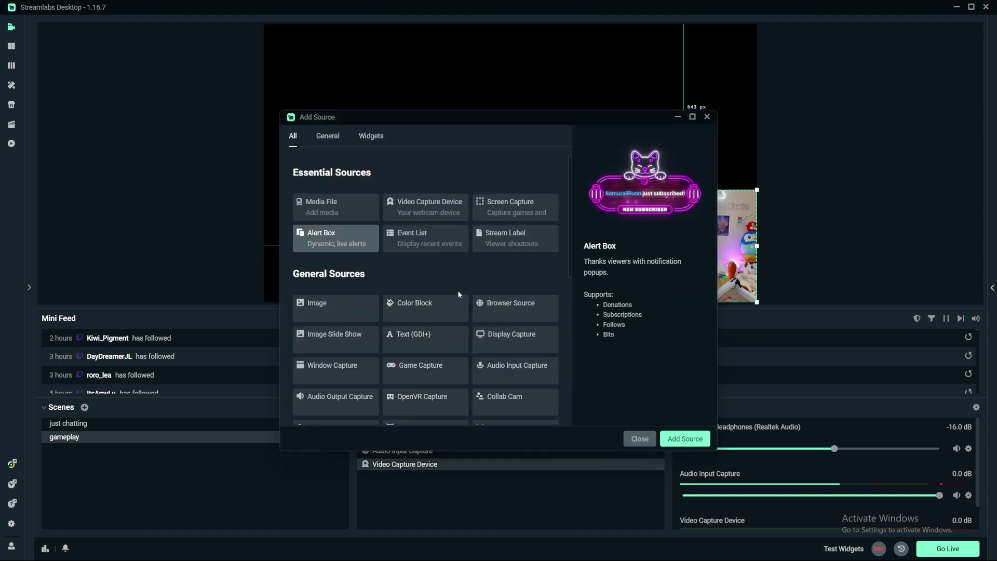
pyautogui.scroll(-2, 459, 294)
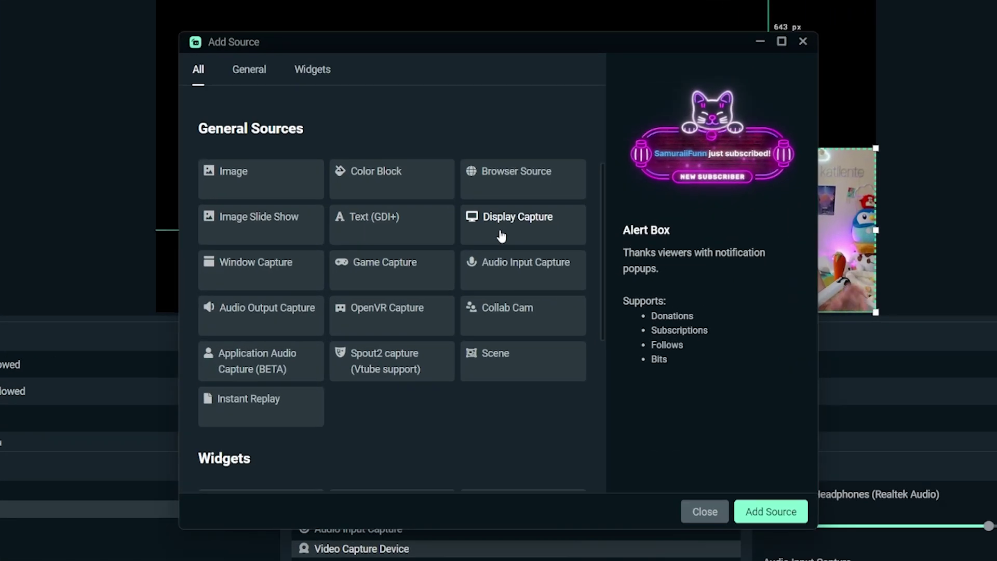
pyautogui.click(501, 236)
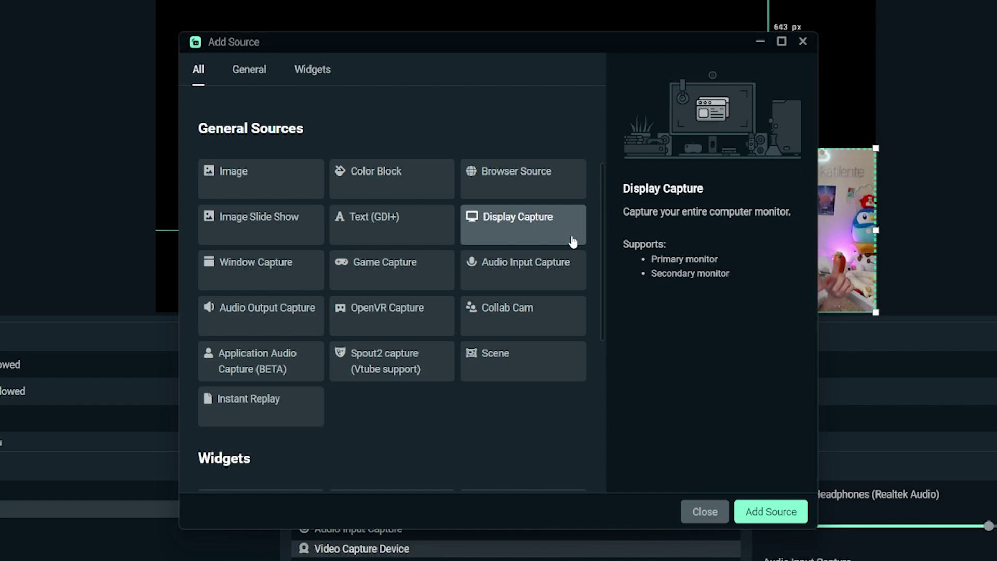
pyautogui.click(769, 512)
pyautogui.click(477, 340)
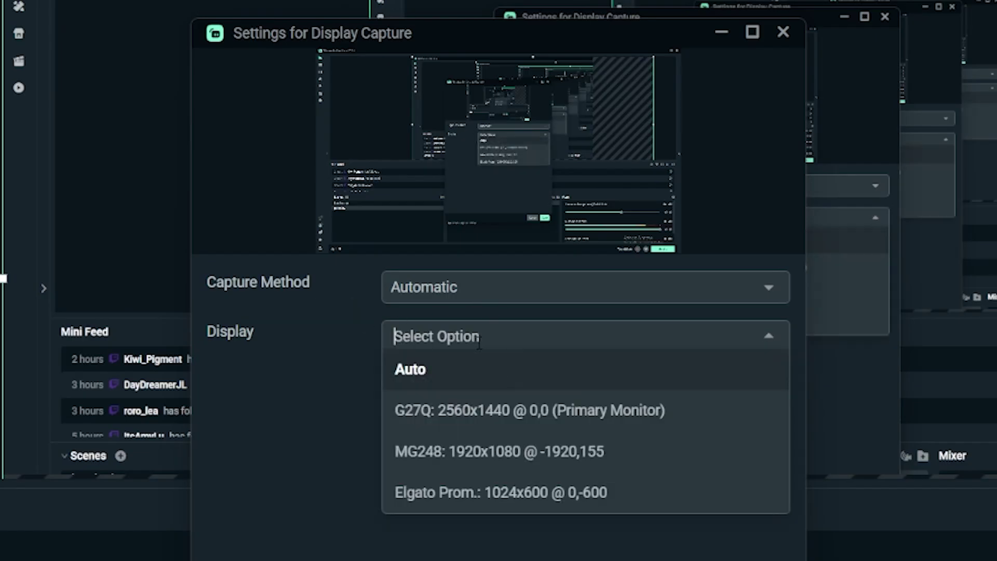
pyautogui.click(475, 418)
pyautogui.click(594, 552)
# Fit the screen capture to the canvas and move it beneath all other sources
pyautogui.moveTo(264, 24); pyautogui.dragTo(504, 159)
pyautogui.moveTo(593, 201); pyautogui.dragTo(421, 91)
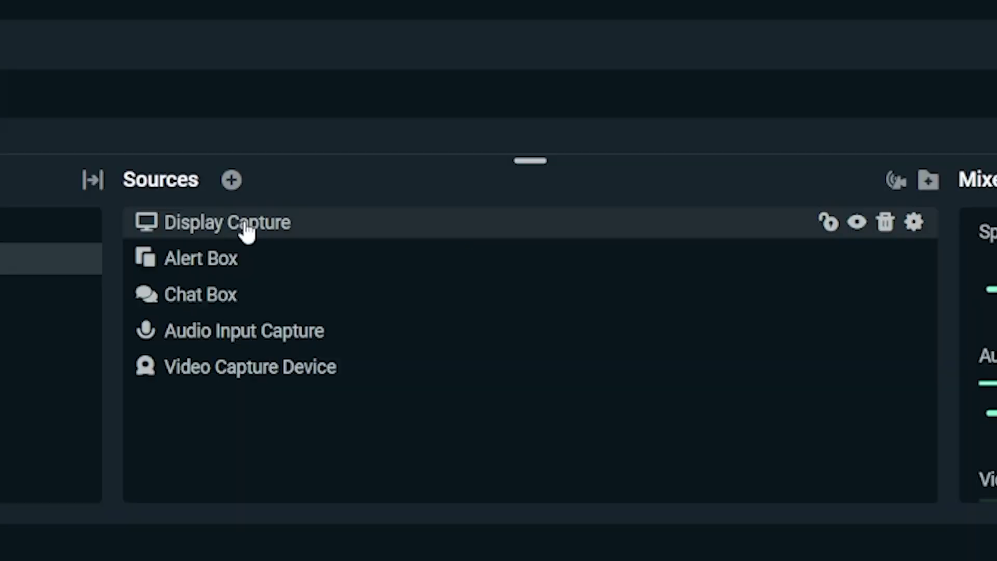
pyautogui.moveTo(246, 225); pyautogui.dragTo(212, 222)
pyautogui.moveTo(240, 239); pyautogui.dragTo(227, 393)
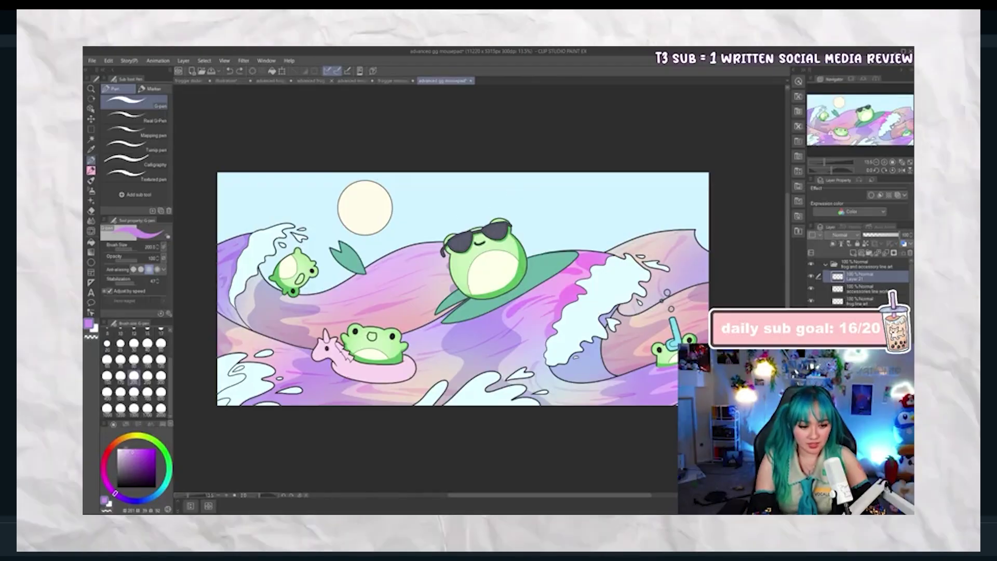
# Paint a dark purple stroke with a smaller brush on the sky above the frog
pyautogui.click(122, 474)
pyautogui.click(134, 359)
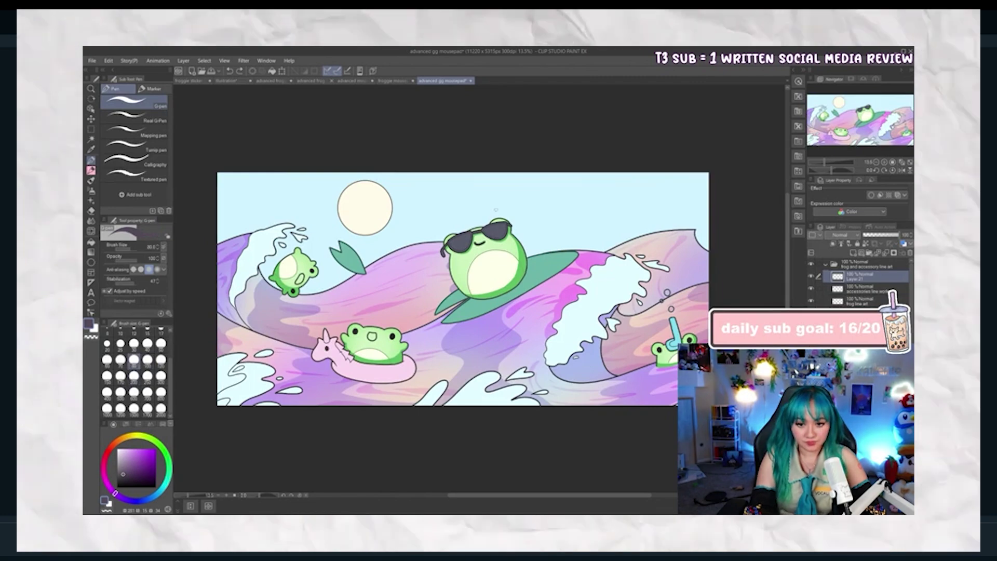
pyautogui.moveTo(490, 194); pyautogui.dragTo(586, 196)
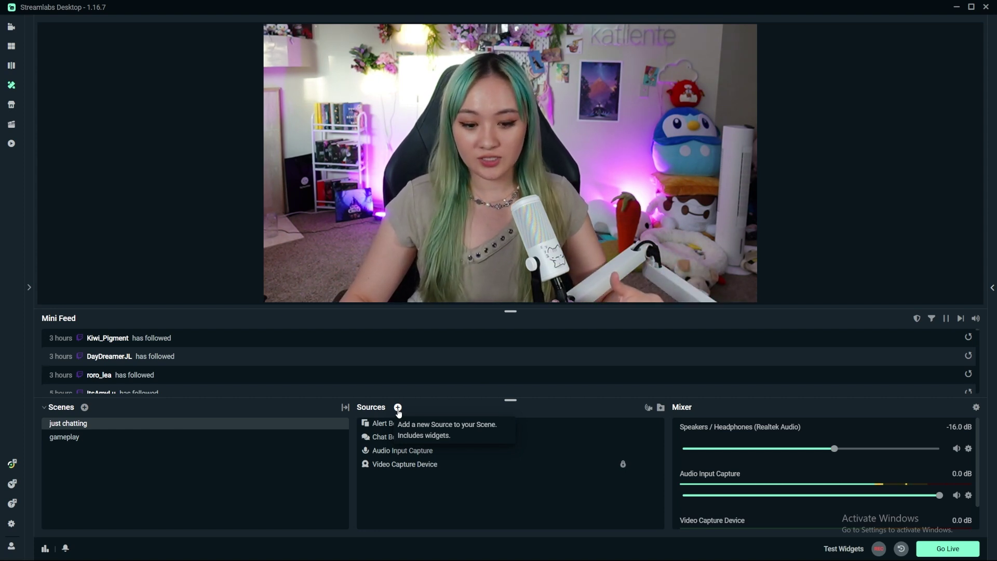
# Add a 'Road to 65k' follower goal from 60300 to 65000, ending 12/12/2024, and start it
pyautogui.click(397, 409)
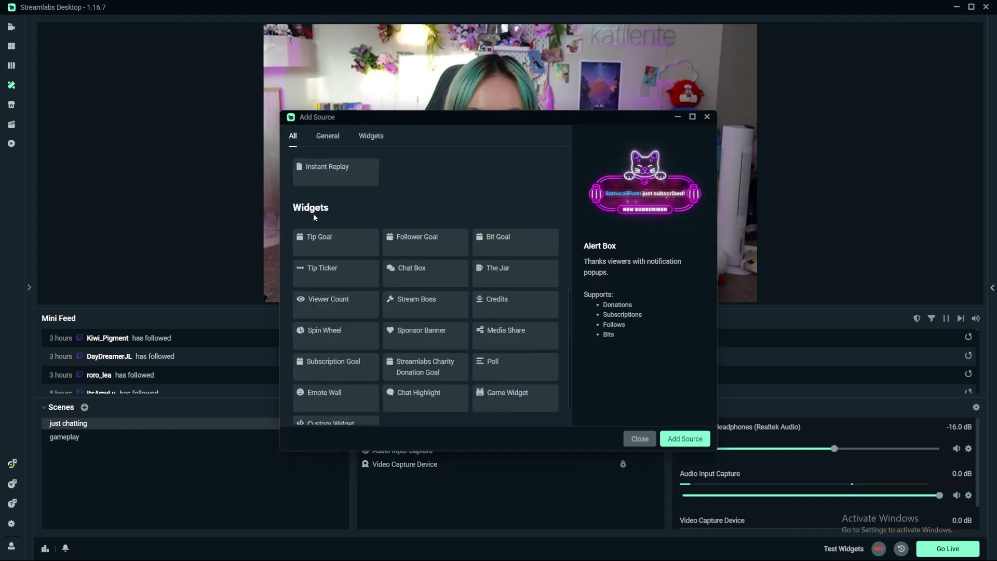
pyautogui.doubleClick(425, 242)
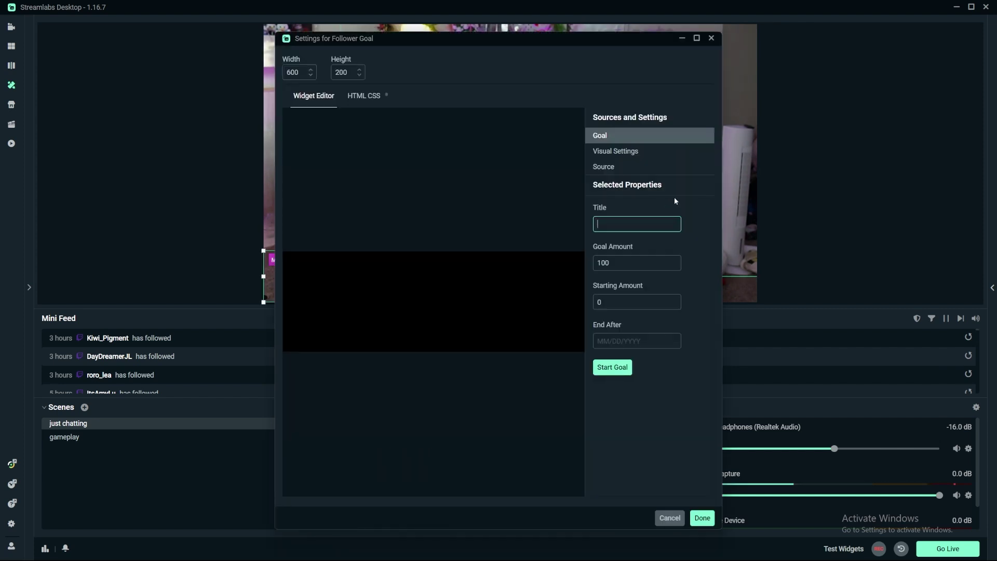
pyautogui.write('Road to 65k')
pyautogui.click(630, 267)
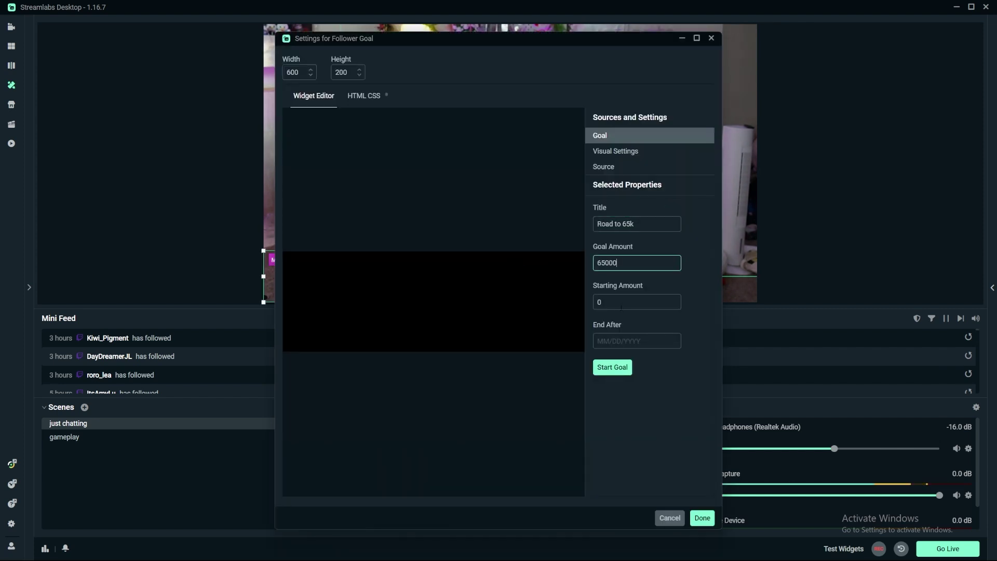
pyautogui.press('Tab')
pyautogui.write('60300')
pyautogui.press('Tab')
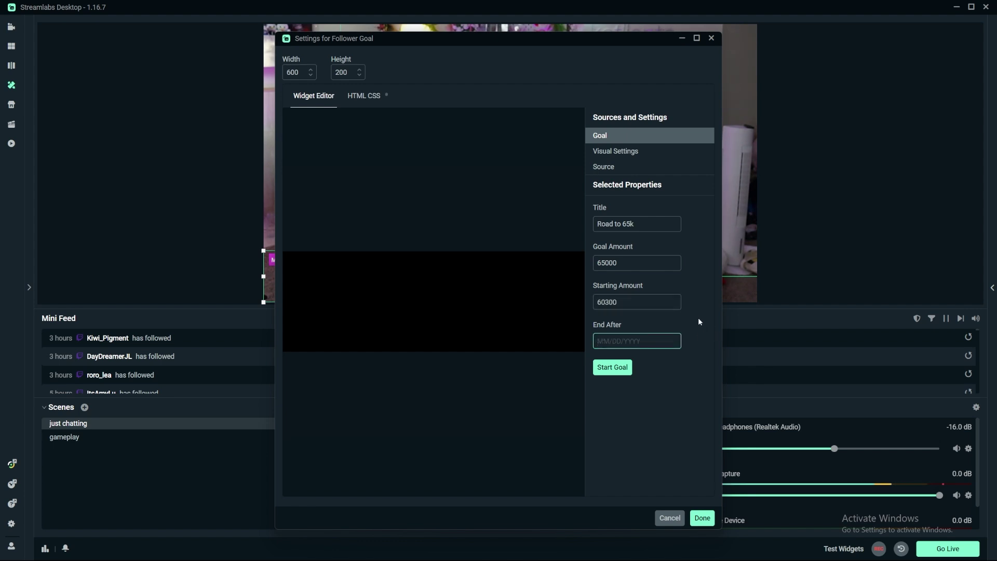
pyautogui.write('12/12/2024')
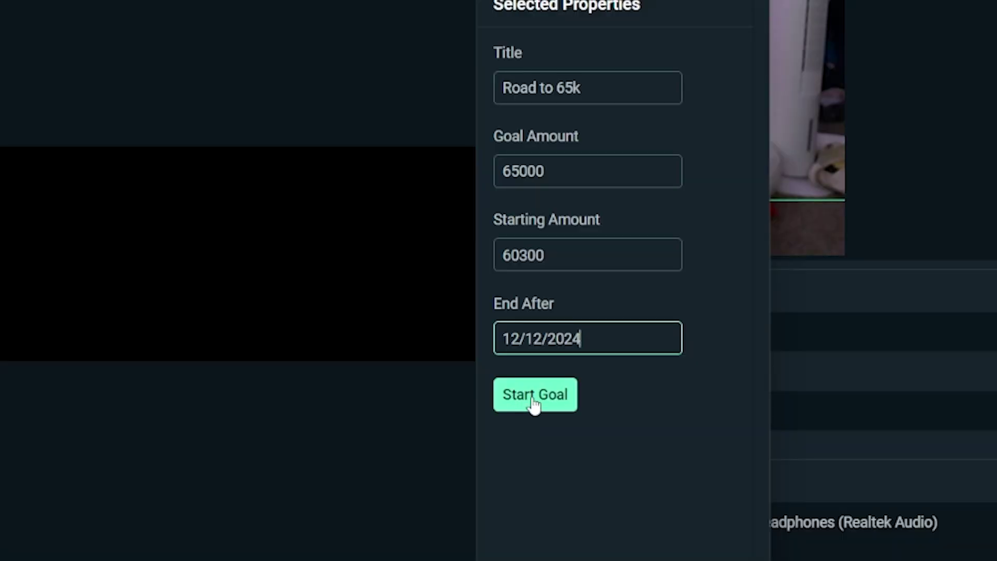
pyautogui.click(534, 403)
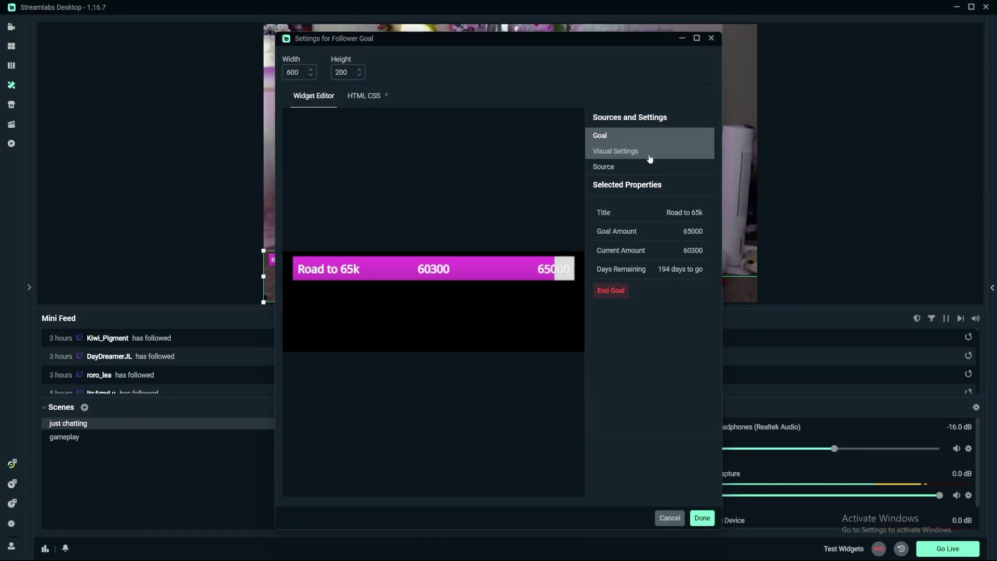
# Make the goal bar blue and set the goal layout to Condensed
pyautogui.click(650, 158)
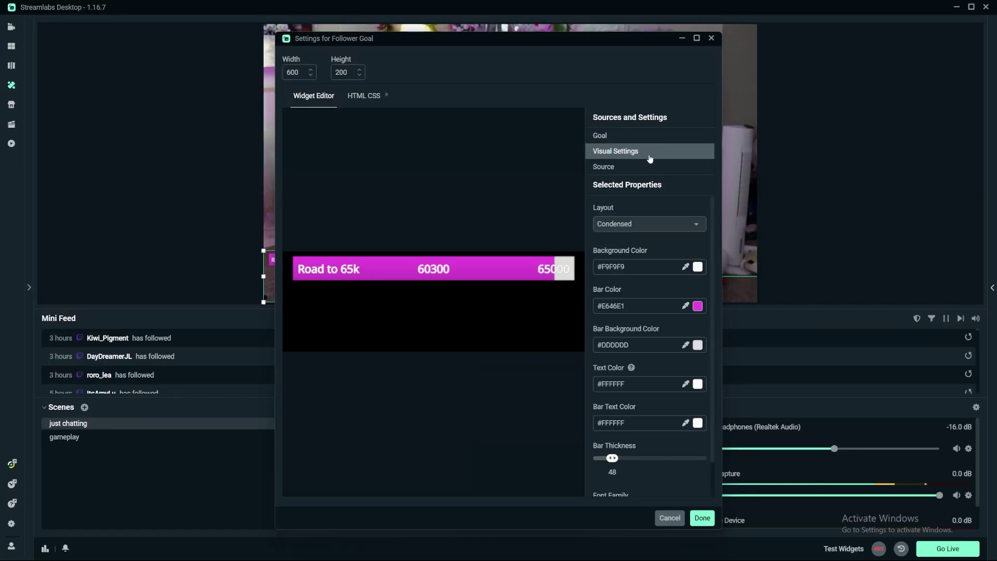
pyautogui.click(698, 307)
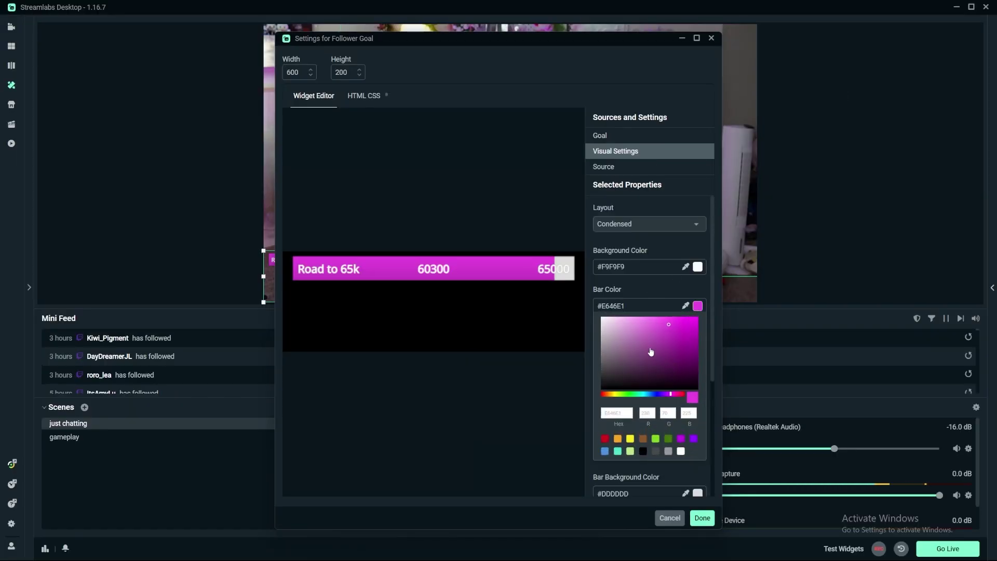
pyautogui.click(605, 450)
pyautogui.click(655, 224)
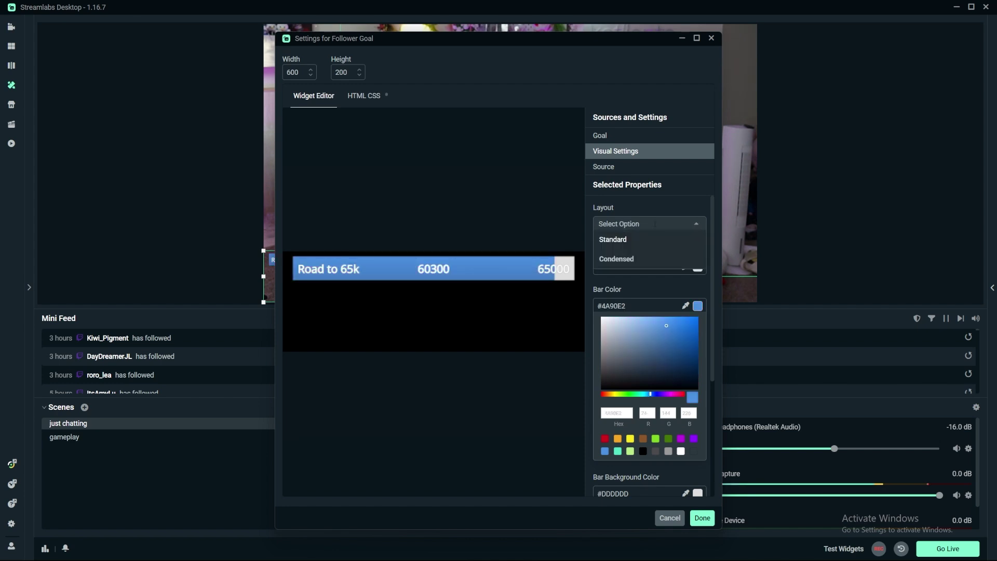
pyautogui.click(637, 247)
pyautogui.click(656, 221)
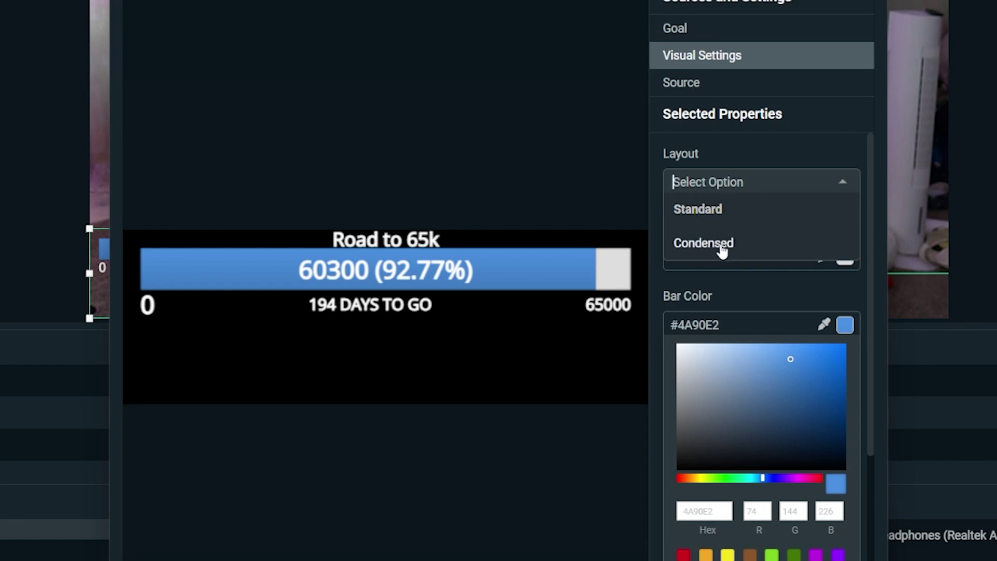
pyautogui.click(722, 250)
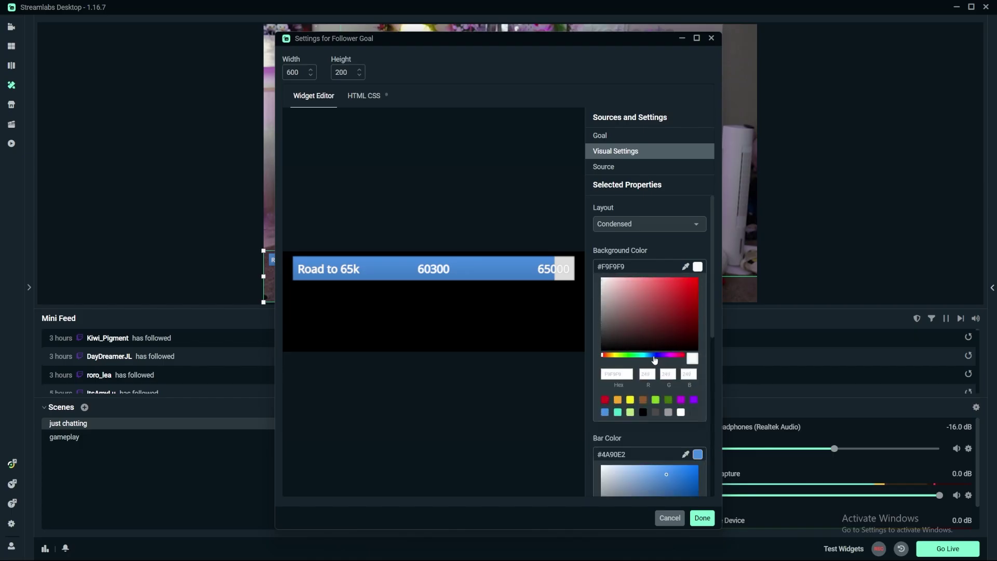
# Shrink the goal widget and place it in the preview's bottom-right corner
pyautogui.scroll(-6, 630, 389)
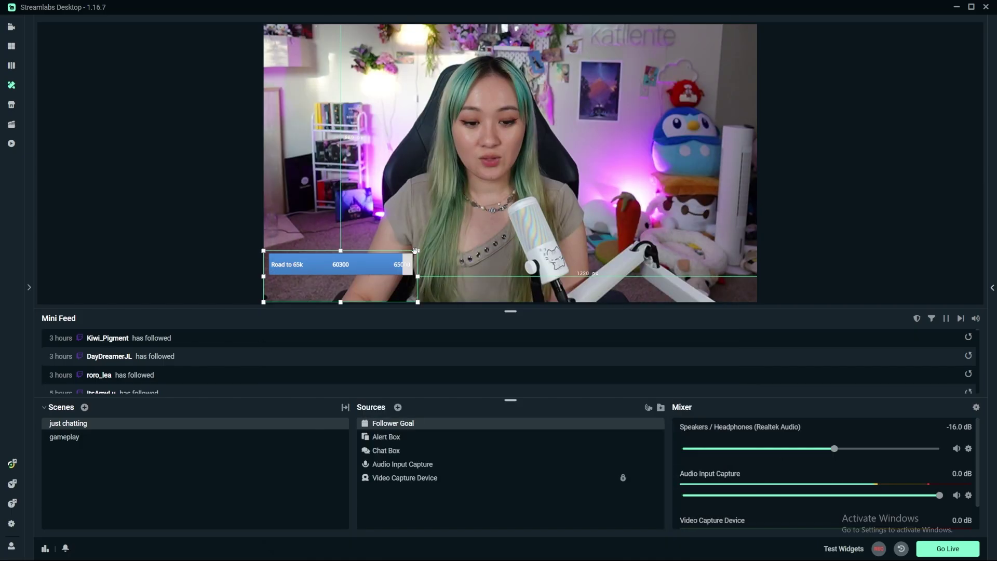
pyautogui.moveTo(419, 251); pyautogui.dragTo(352, 45)
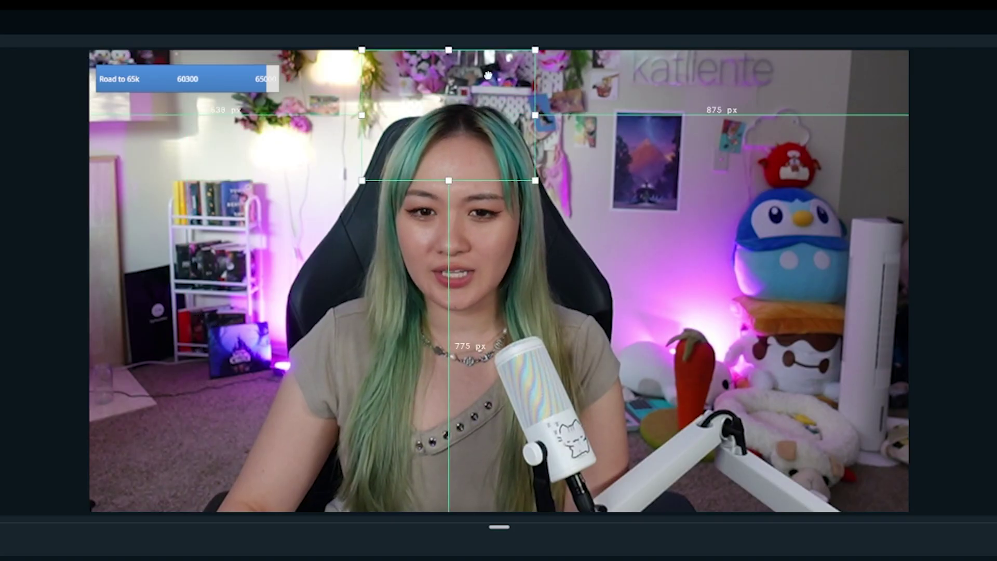
pyautogui.moveTo(159, 85); pyautogui.dragTo(782, 79)
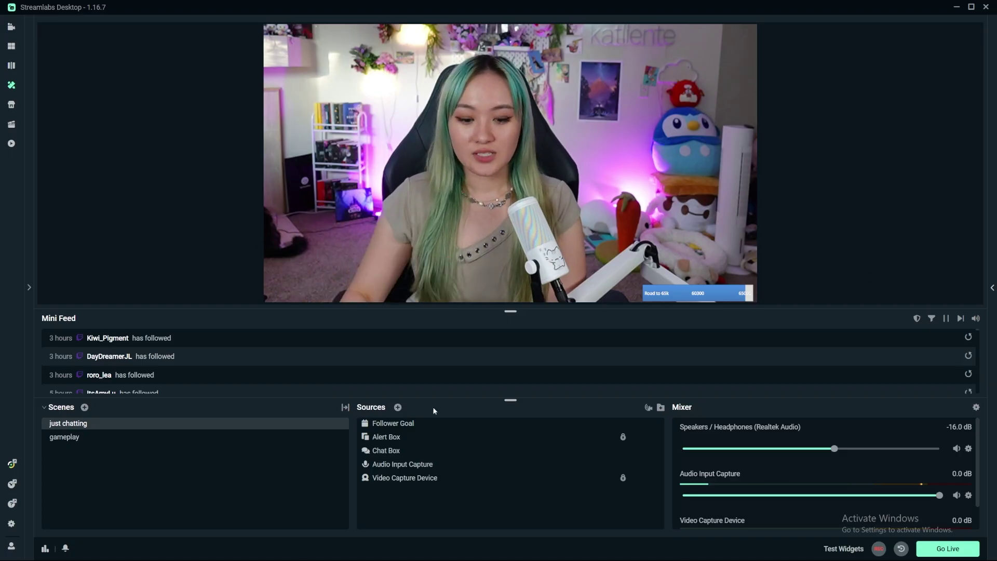
# Add a Stream Label source named 'Sub Goal'
pyautogui.click(398, 408)
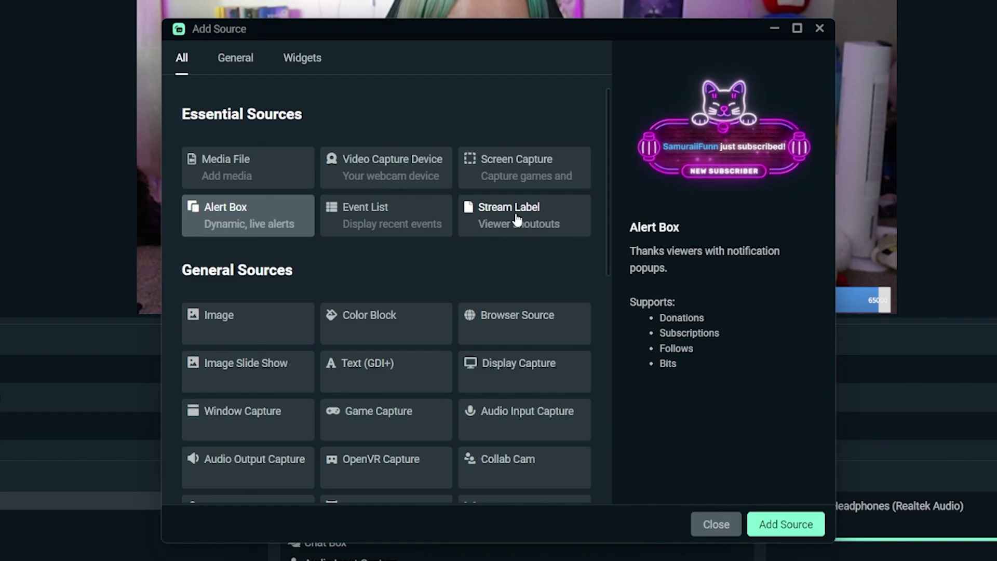
pyautogui.click(514, 239)
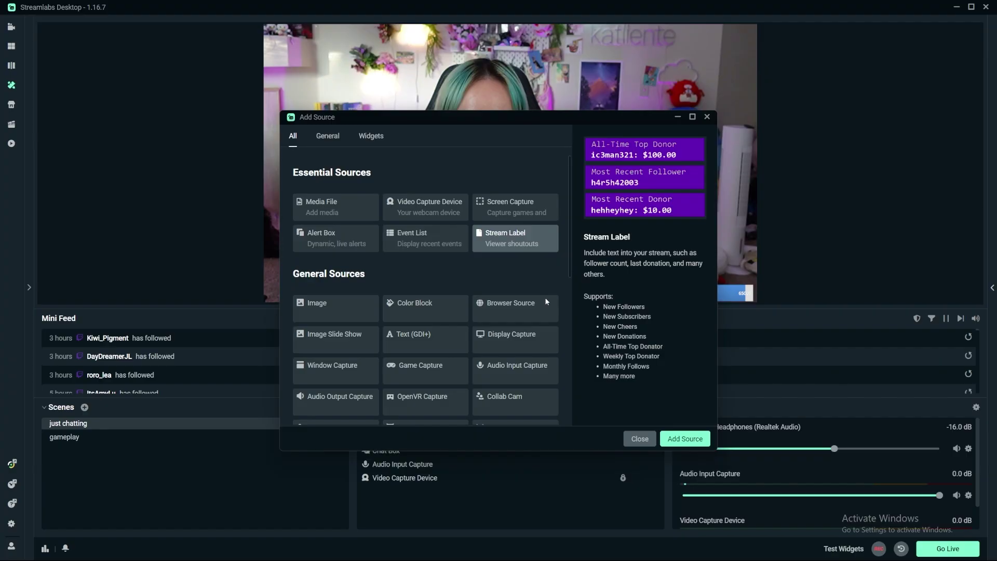
pyautogui.click(672, 439)
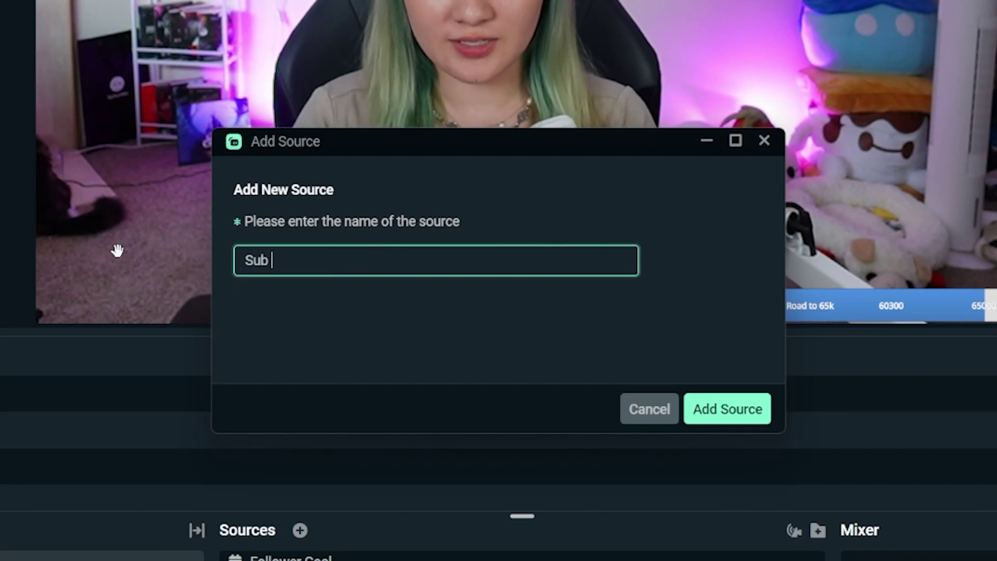
pyautogui.write('Goa')
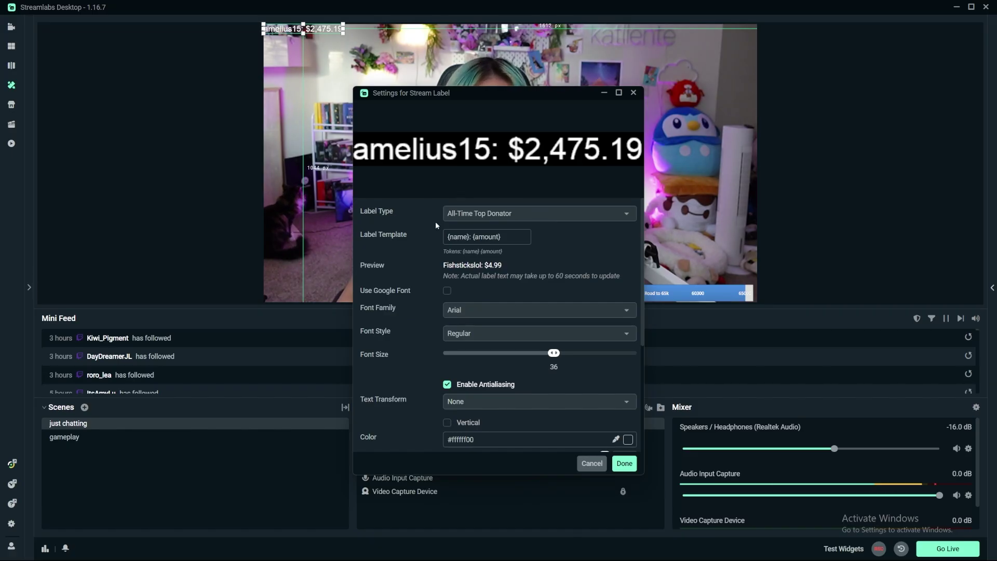
# Set the label type to Session Subscriber Count and select the label template text
pyautogui.click(546, 213)
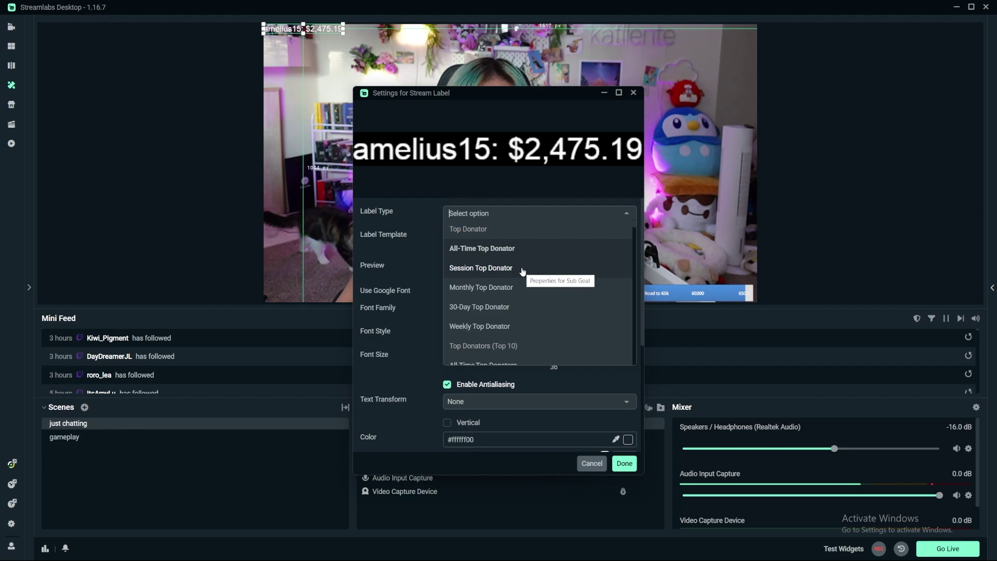
pyautogui.scroll(-5, 523, 272)
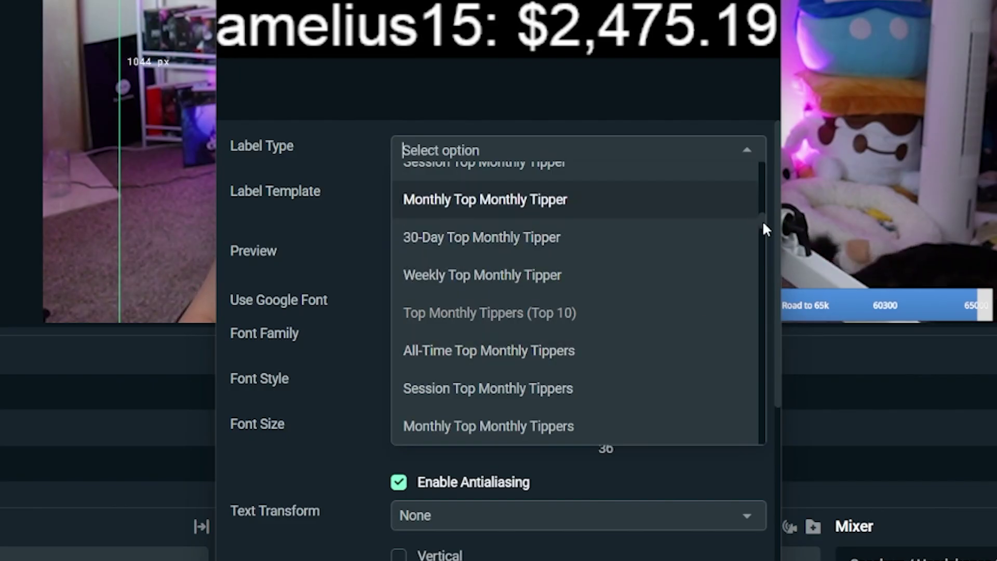
pyautogui.moveTo(763, 221); pyautogui.dragTo(764, 340)
pyautogui.click(586, 404)
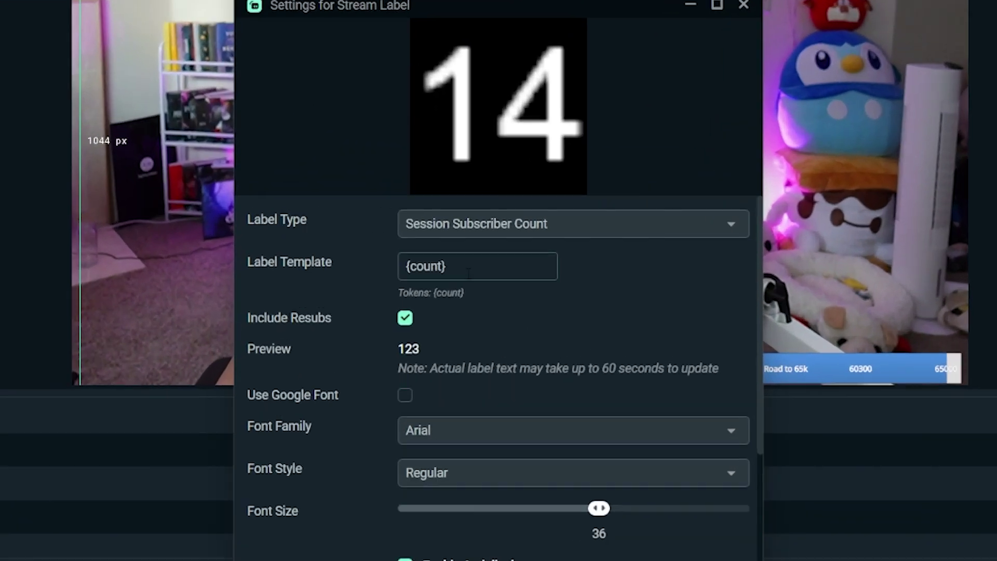
pyautogui.moveTo(468, 274); pyautogui.dragTo(347, 271)
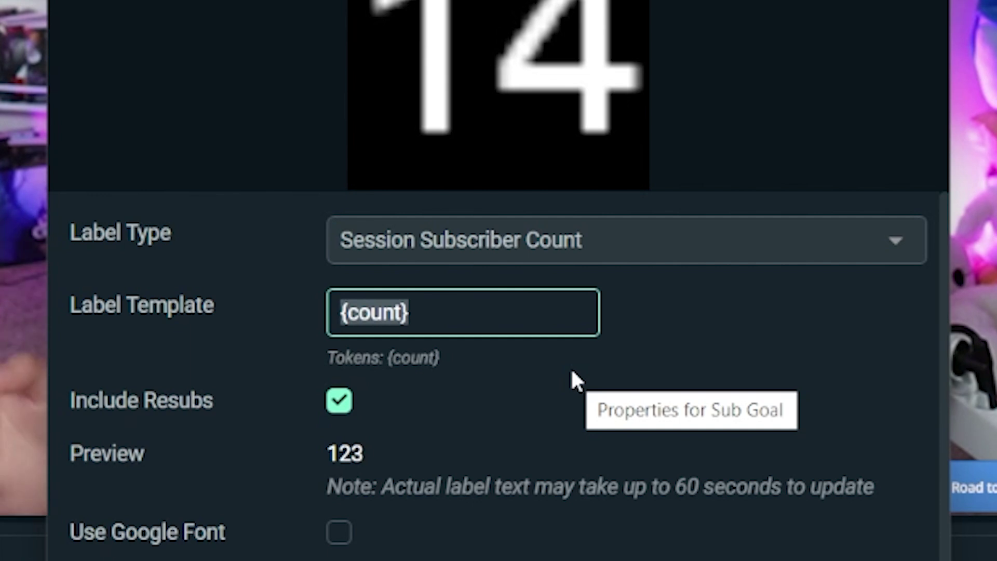
# Change the label template to 'daily sub goal: {count}/20' in Baby Pumpkin font, size 64
pyautogui.press('Left')
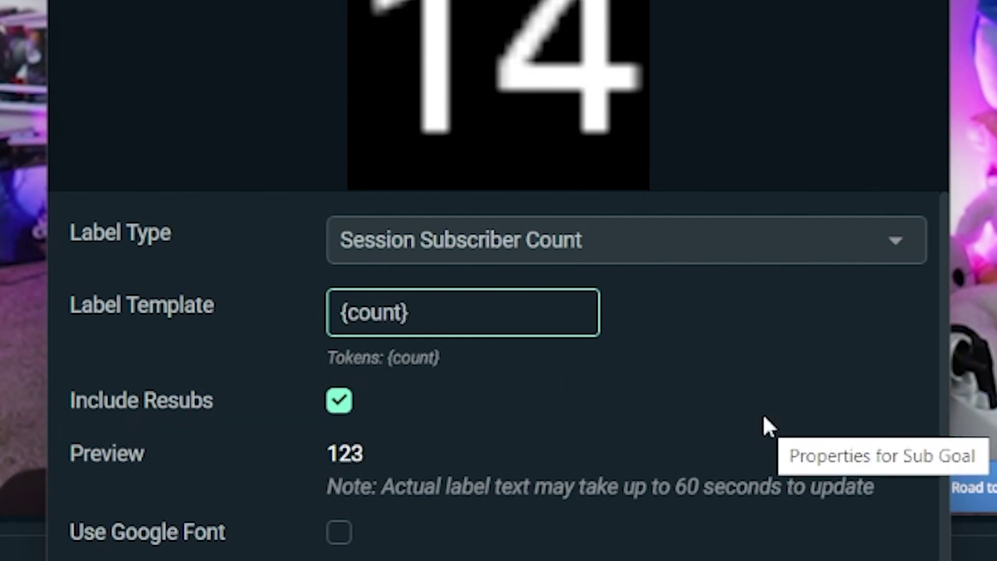
pyautogui.write('daily sub g')
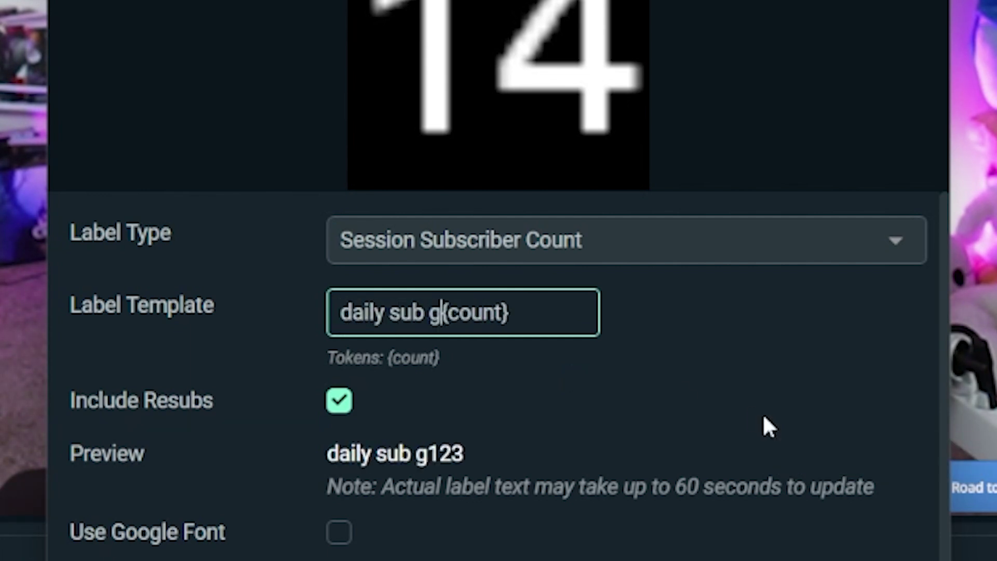
pyautogui.write('oal: {count}')
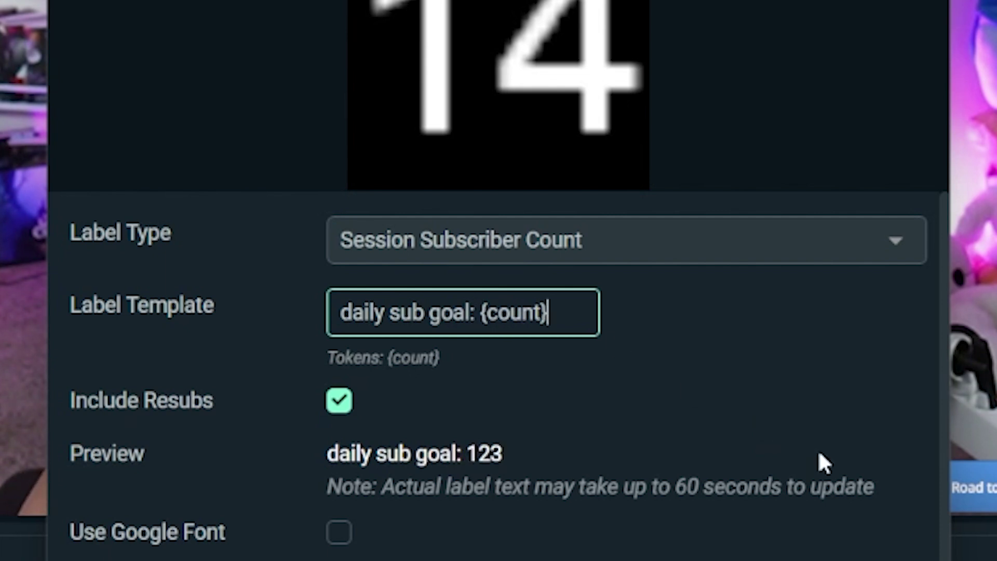
pyautogui.write('/')
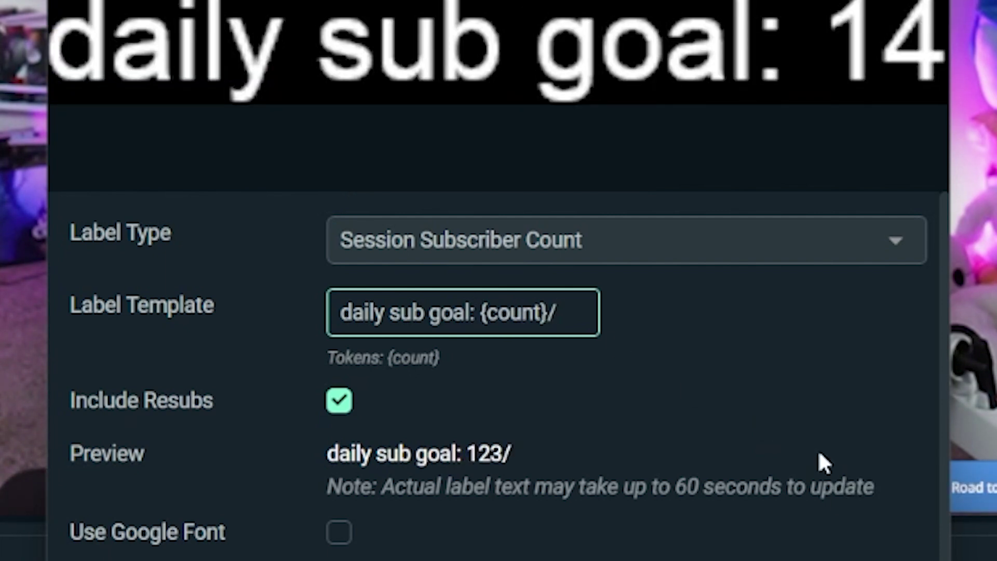
pyautogui.write('20')
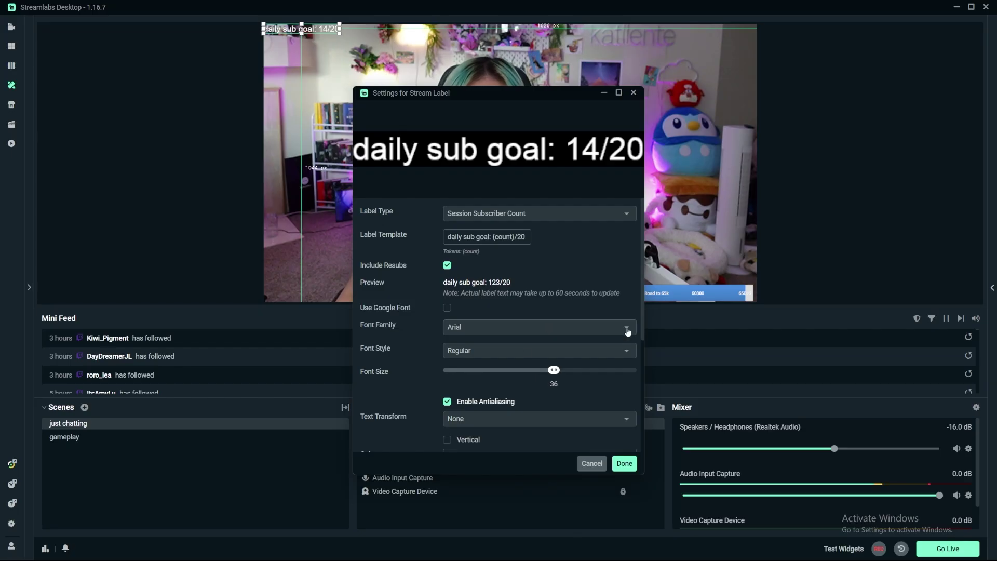
pyautogui.click(627, 332)
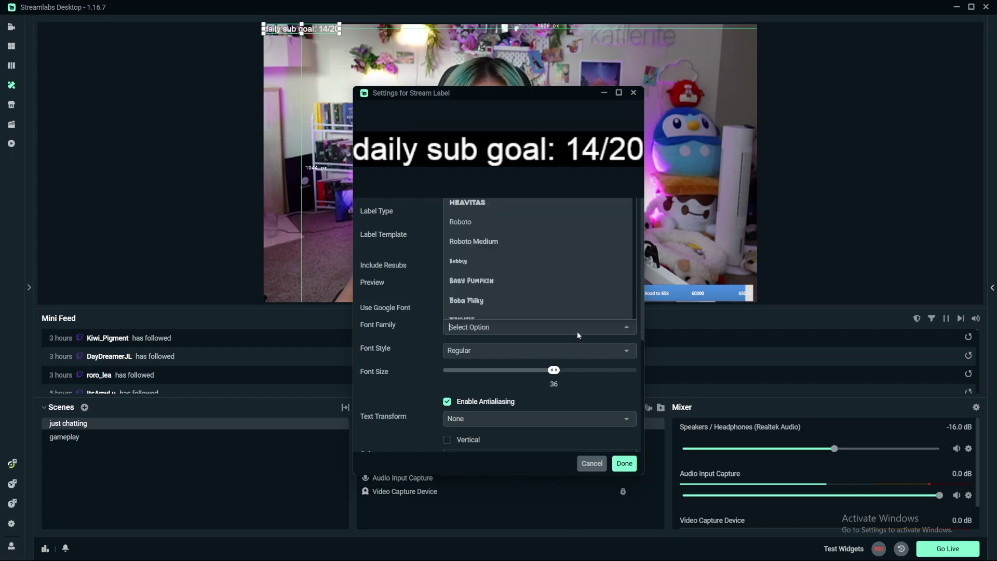
pyautogui.click(501, 280)
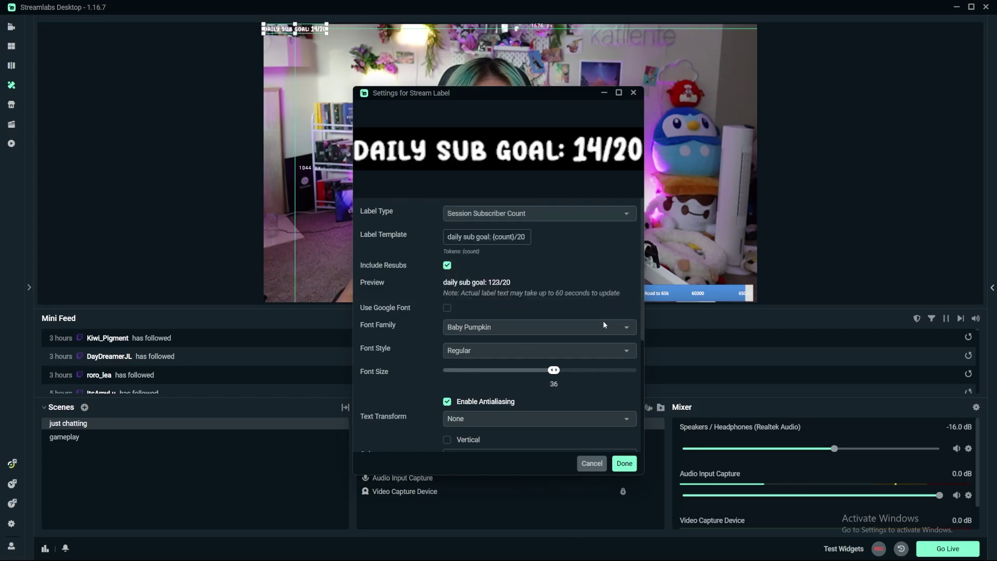
pyautogui.moveTo(560, 372); pyautogui.dragTo(585, 371)
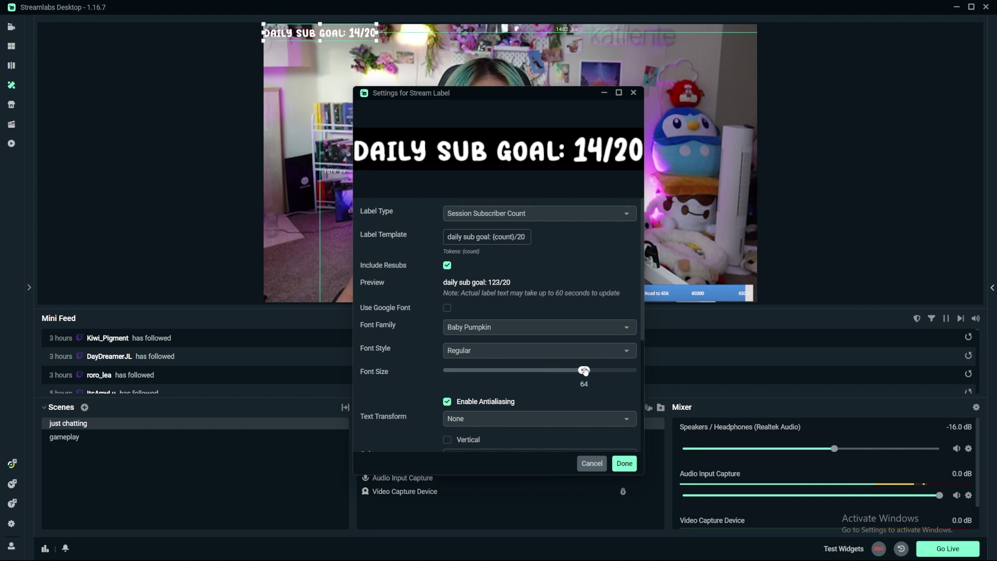
# Leave the text gradient off and add a white outline of size 10
pyautogui.scroll(-4, 467, 348)
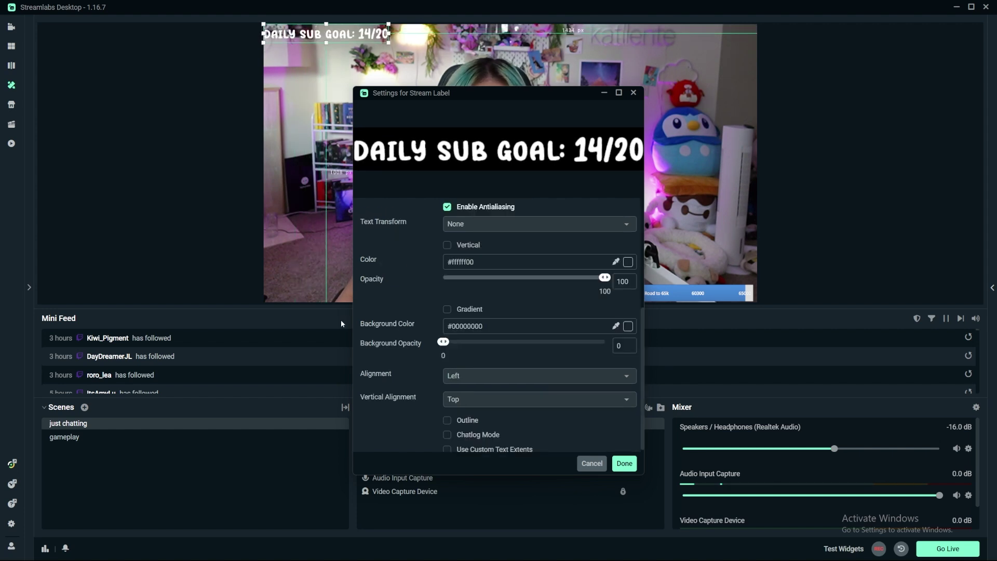
pyautogui.click(448, 311)
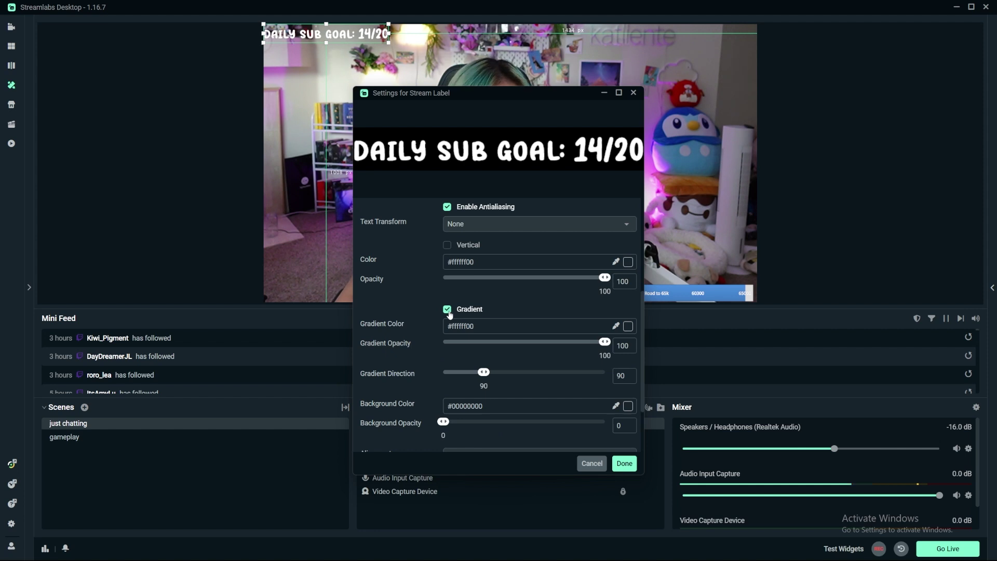
pyautogui.click(448, 310)
pyautogui.click(448, 418)
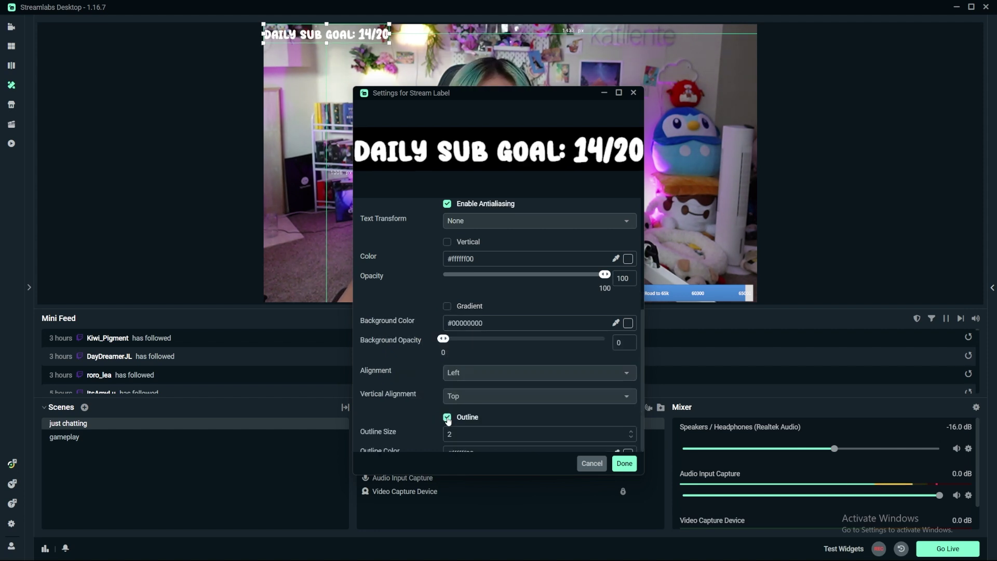
pyautogui.scroll(-3, 534, 415)
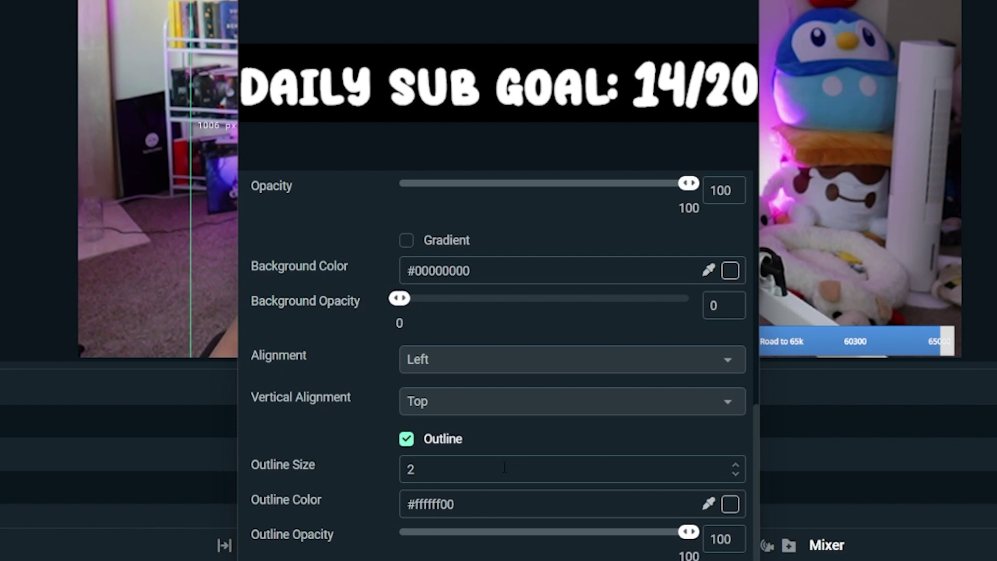
pyautogui.doubleClick(504, 467)
pyautogui.write('10')
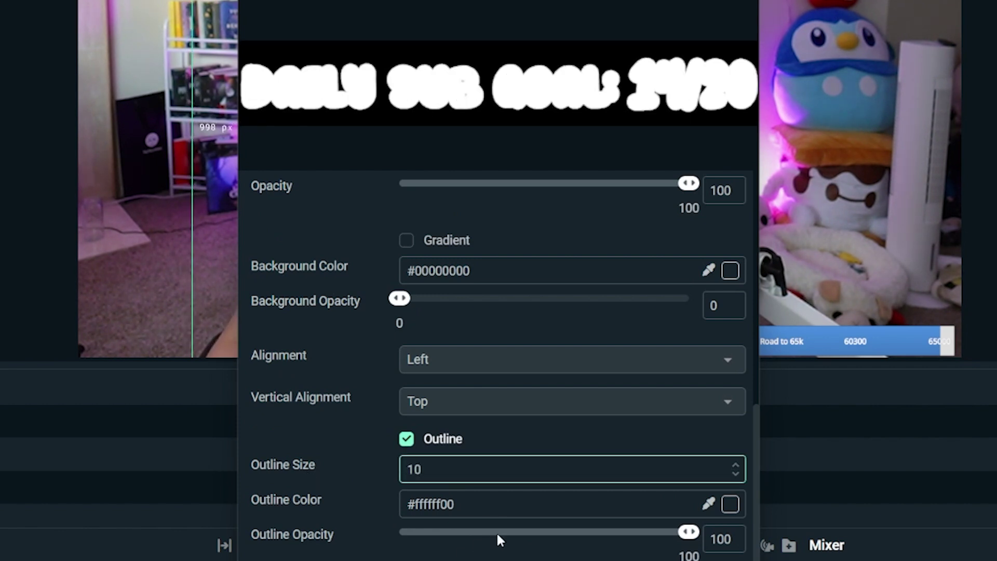
pyautogui.click(634, 543)
pyautogui.click(729, 505)
# Move the Sub Goal label to the canvas's bottom-right corner
pyautogui.scroll(-5, 636, 481)
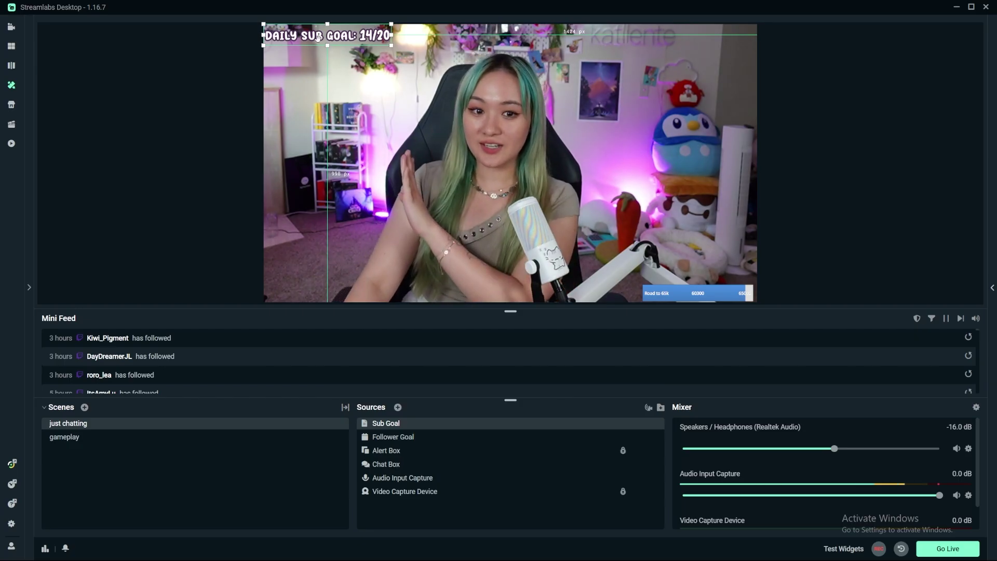
pyautogui.moveTo(317, 40); pyautogui.dragTo(644, 266)
pyautogui.click(545, 272)
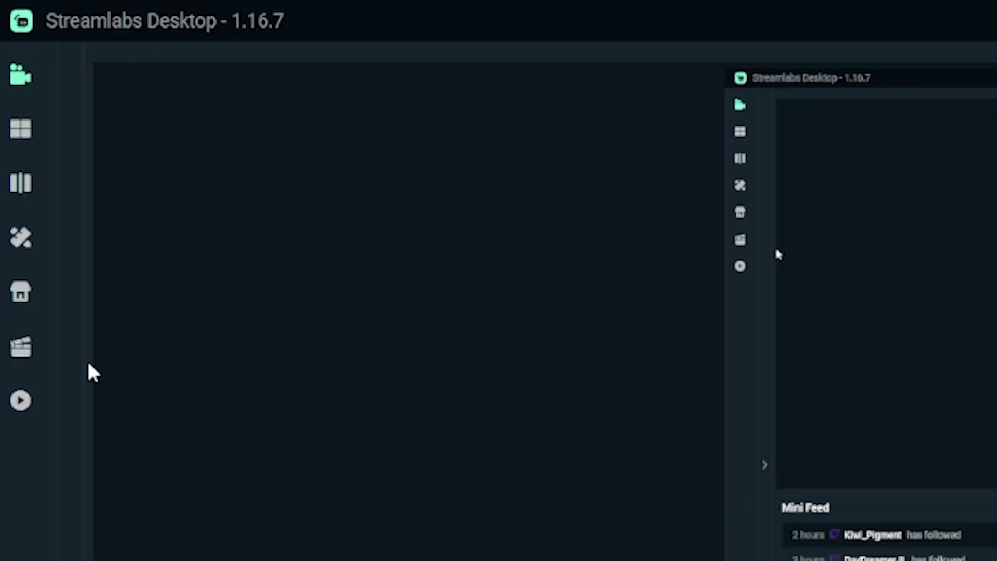
# Search the overlay store for 'free' overlays and open the Bloom theme's page
pyautogui.click(21, 242)
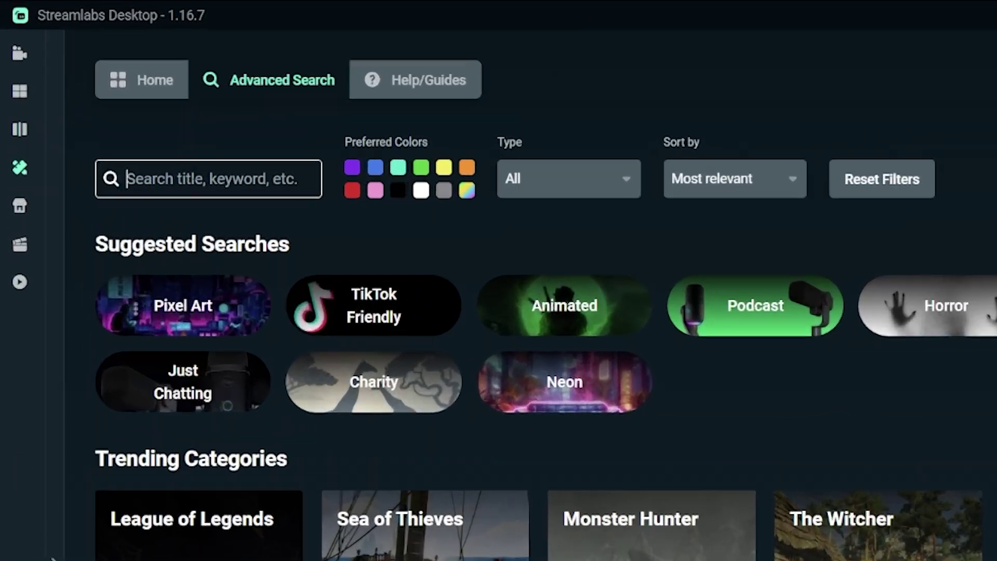
pyautogui.write('free')
pyautogui.press('Return')
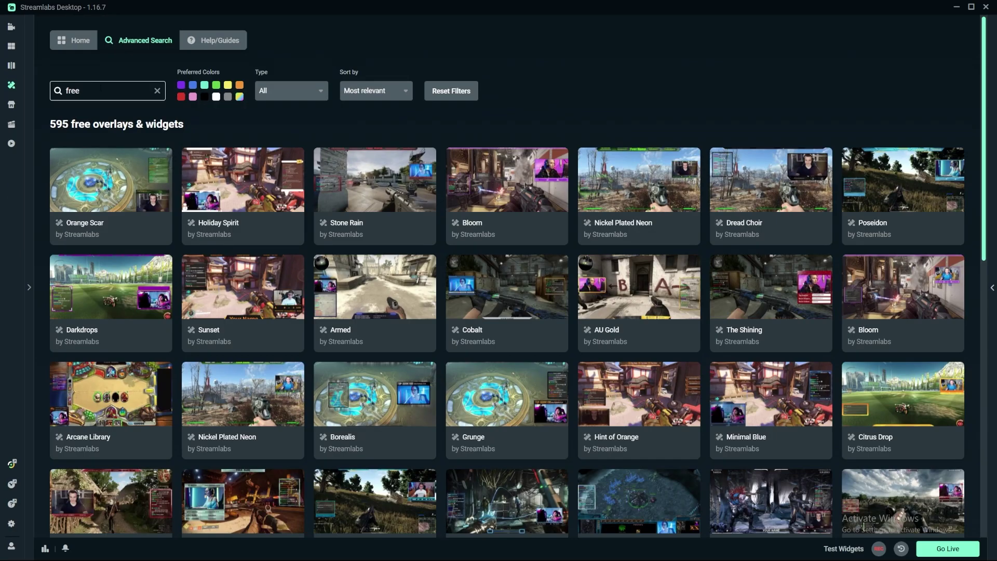
pyautogui.scroll(-13, 737, 199)
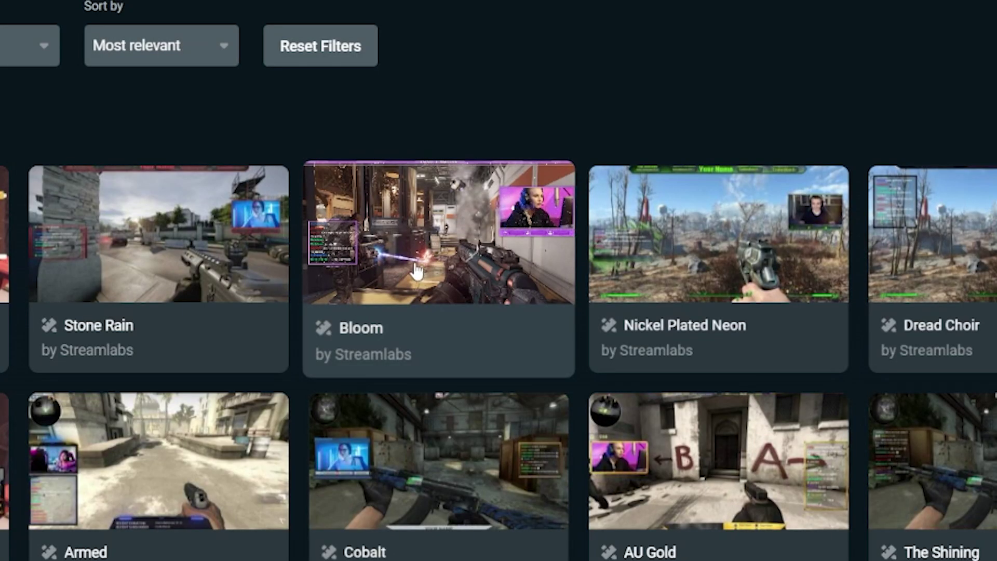
pyautogui.click(415, 266)
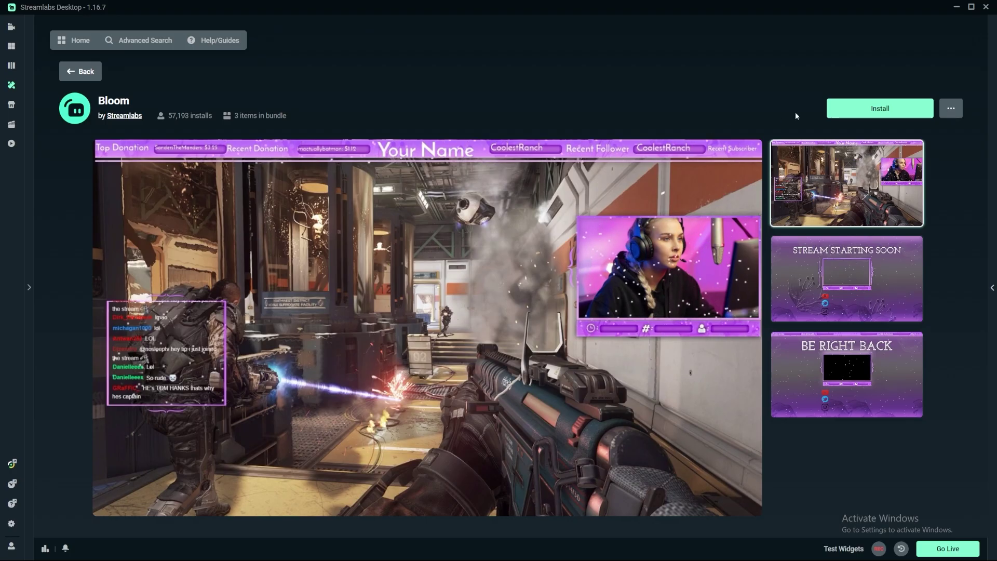
# Install the Bloom overlay and preview its Be Right Back, Starting Soon and Live scenes
pyautogui.click(864, 109)
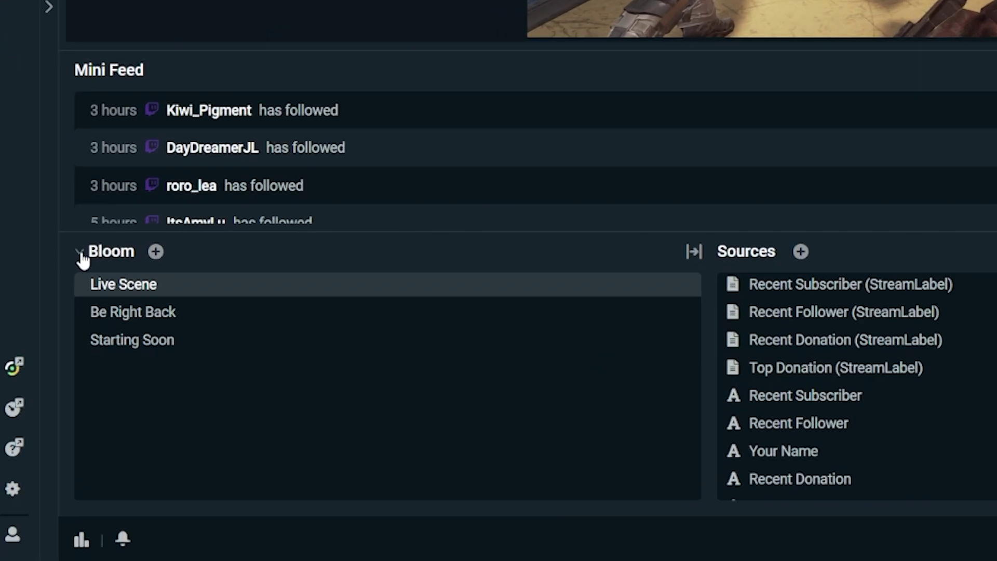
pyautogui.click(106, 255)
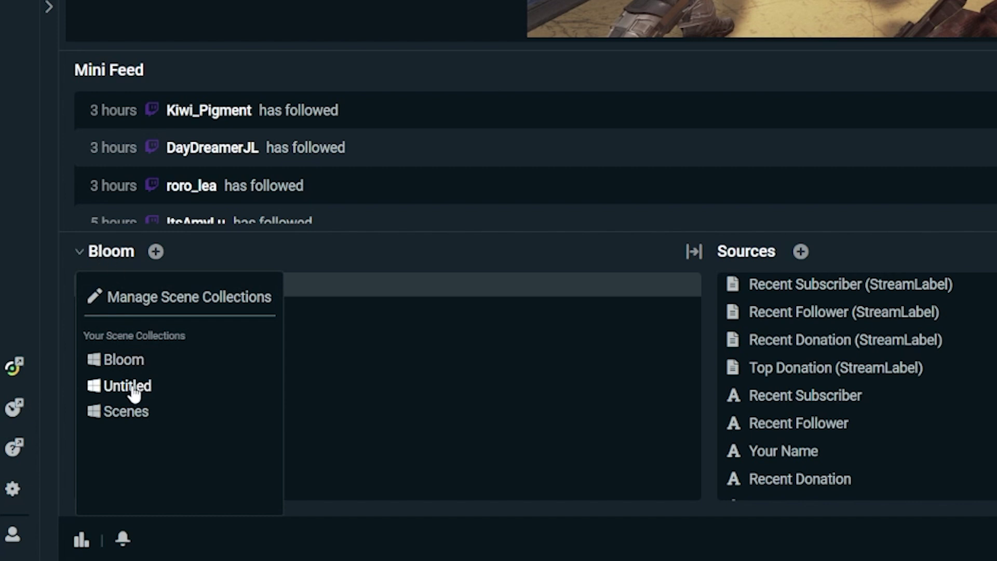
pyautogui.click(348, 265)
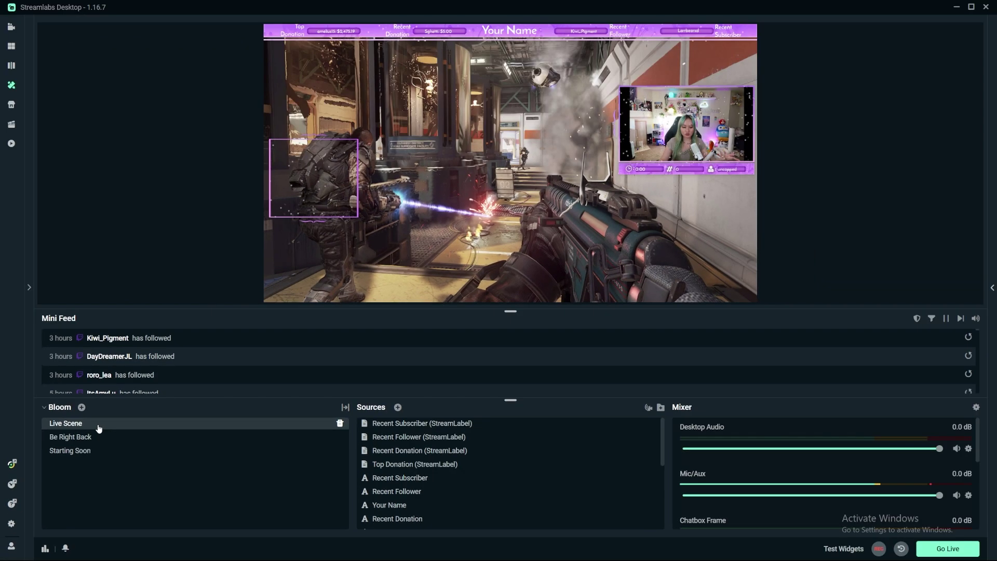
pyautogui.click(91, 438)
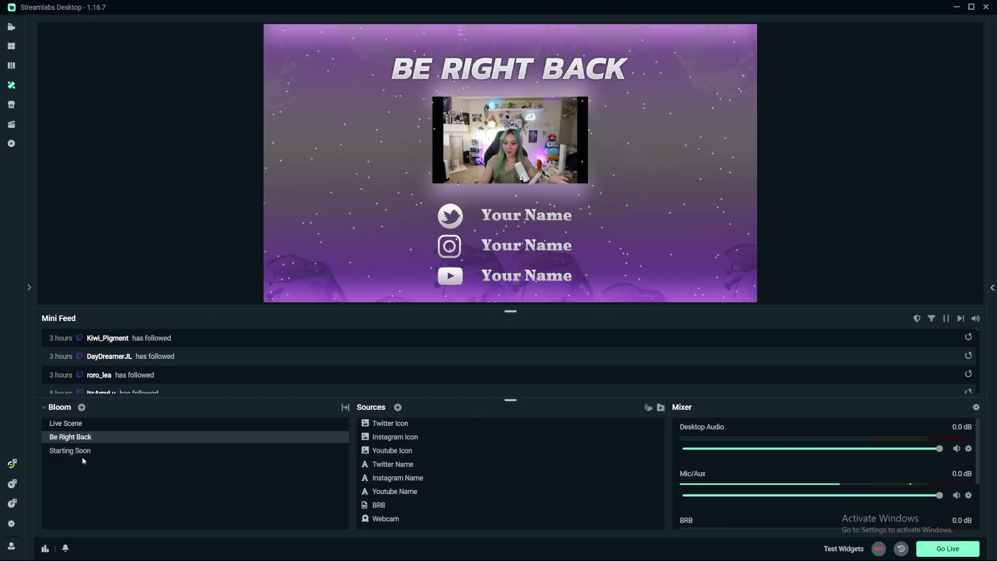
pyautogui.click(83, 453)
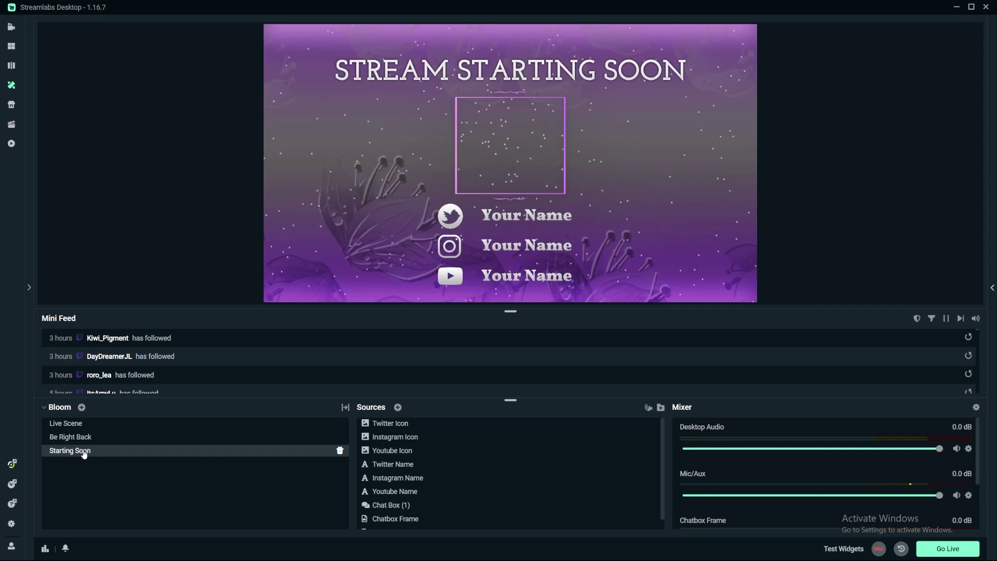
pyautogui.click(98, 425)
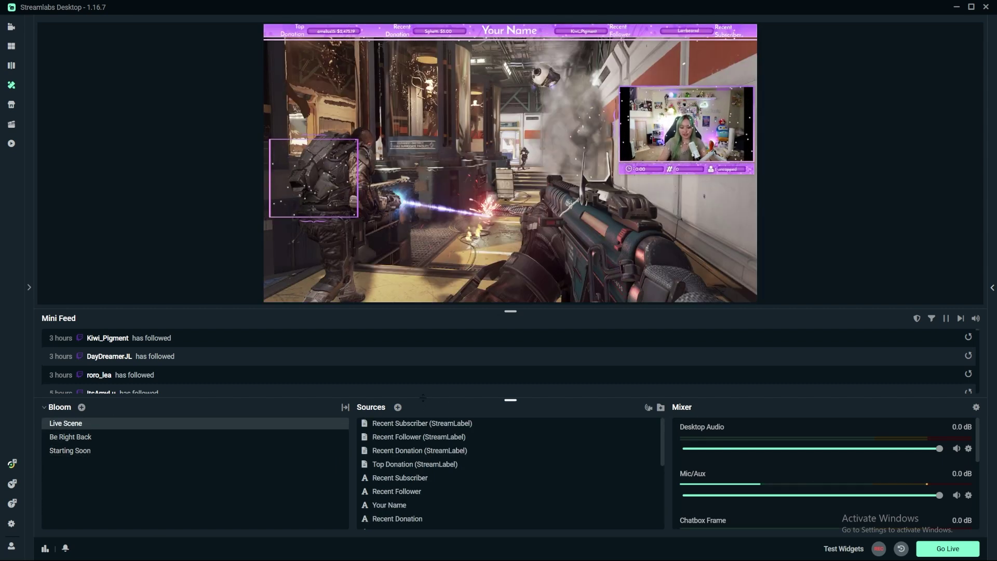
# Select the webcam in Bloom's Live Scene and enlarge it, shifting it left
pyautogui.click(686, 125)
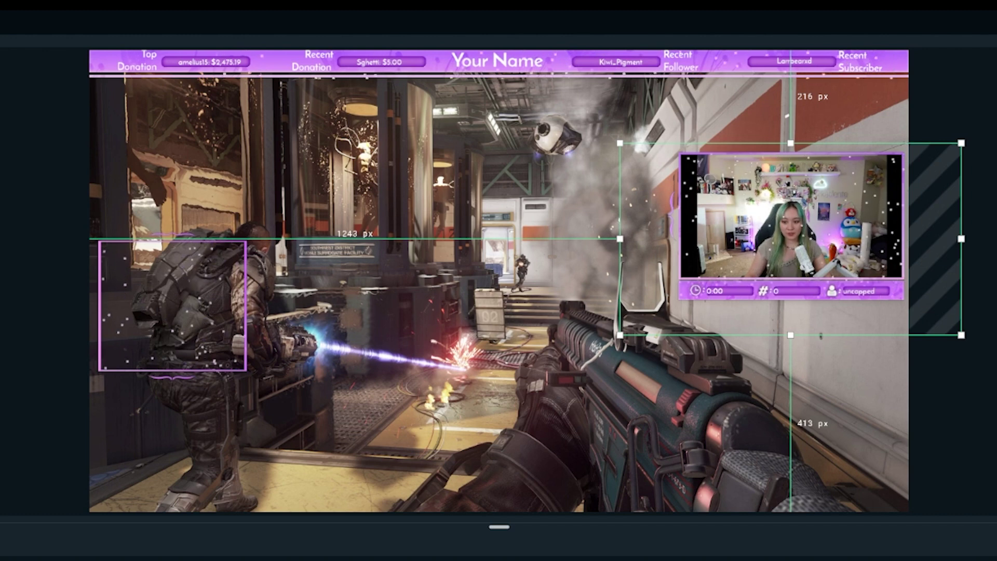
pyautogui.click(792, 215)
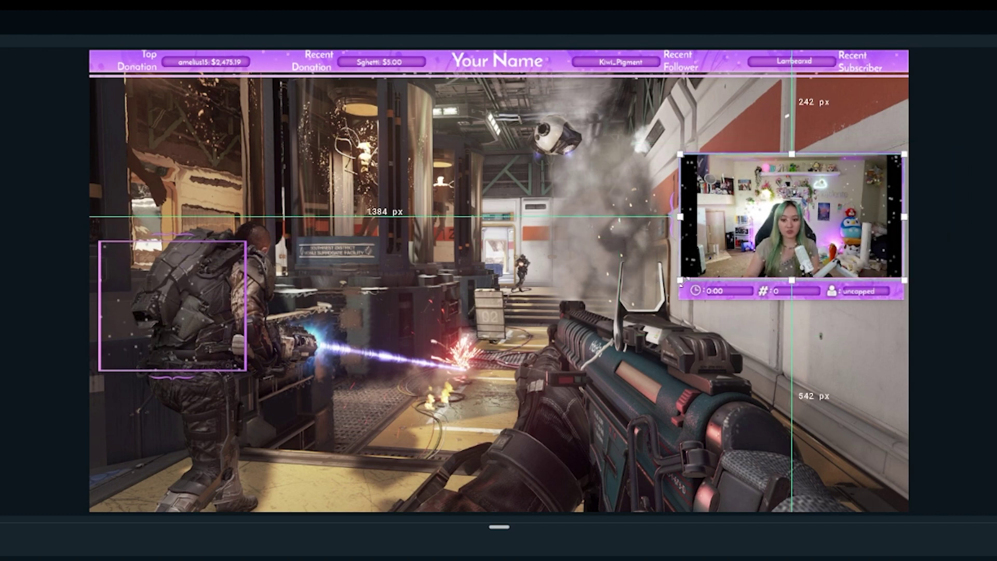
pyautogui.moveTo(680, 280); pyautogui.dragTo(661, 293)
pyautogui.moveTo(907, 151); pyautogui.dragTo(981, 113)
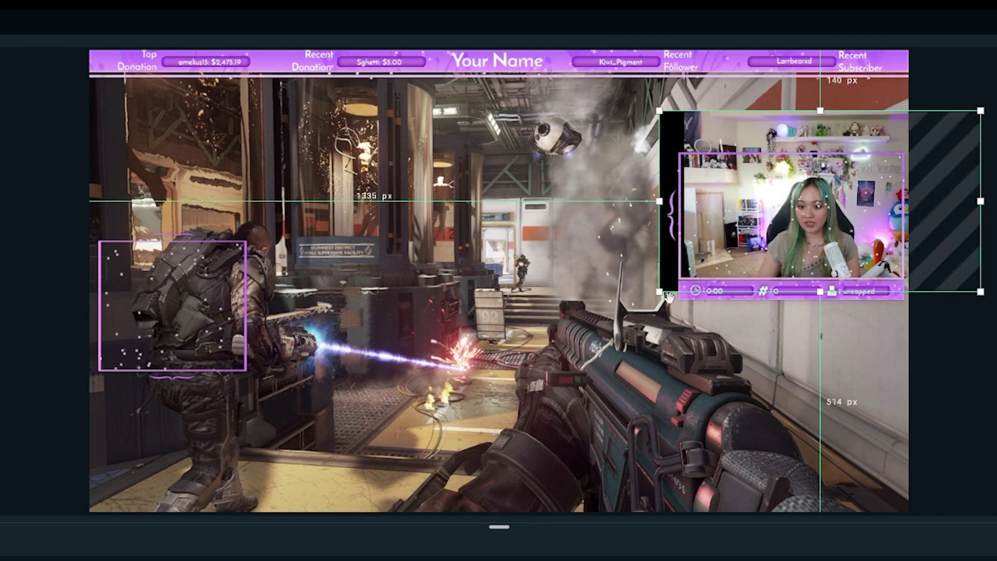
pyautogui.moveTo(661, 294); pyautogui.dragTo(612, 298)
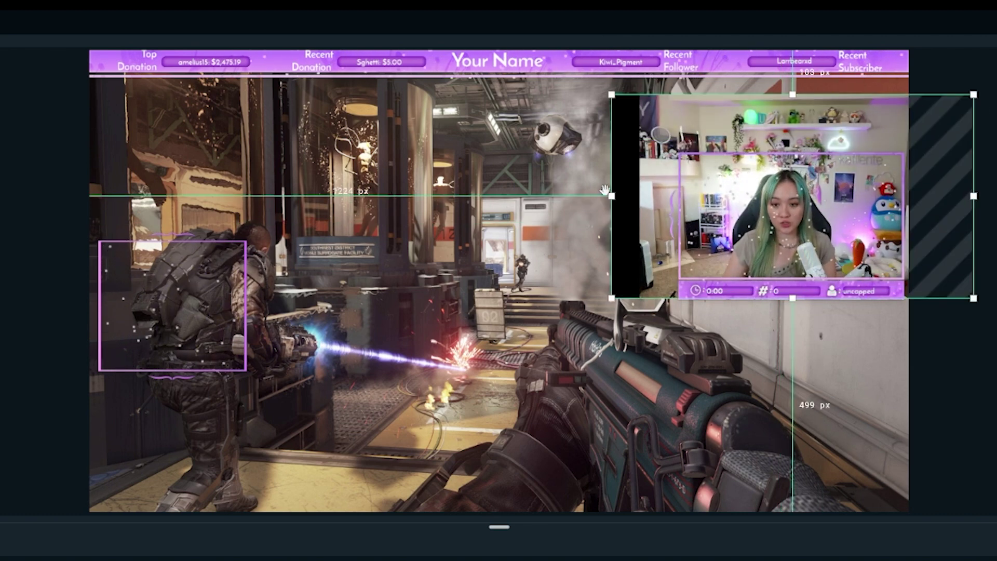
# Crop the webcam's left, top and right edges to fit the overlay's camera frame
pyautogui.moveTo(612, 196); pyautogui.dragTo(681, 194)
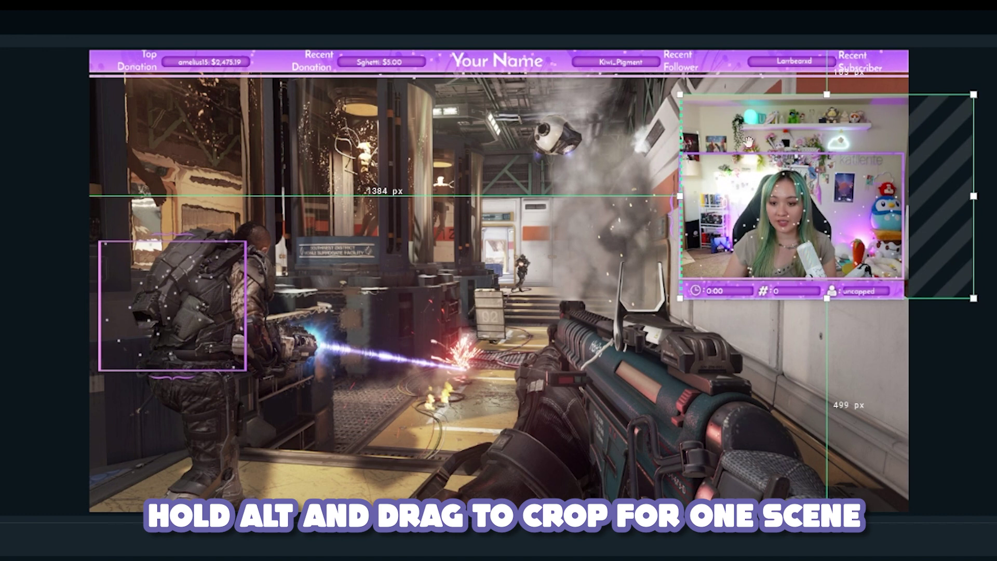
pyautogui.moveTo(831, 94); pyautogui.dragTo(831, 154)
pyautogui.moveTo(973, 226); pyautogui.dragTo(901, 226)
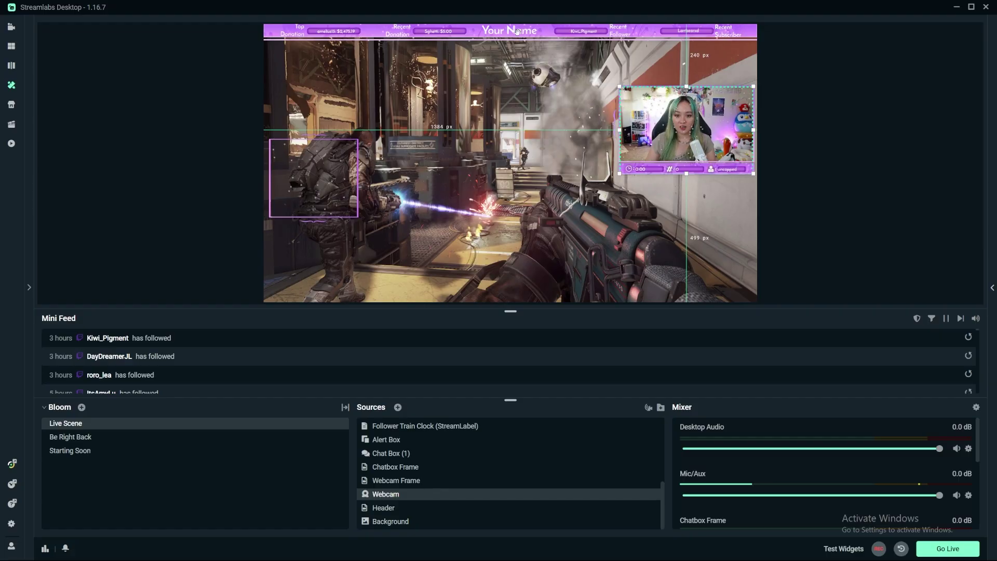
# Open the properties of the Your Name source on the Be Right Back scene
pyautogui.click(510, 62)
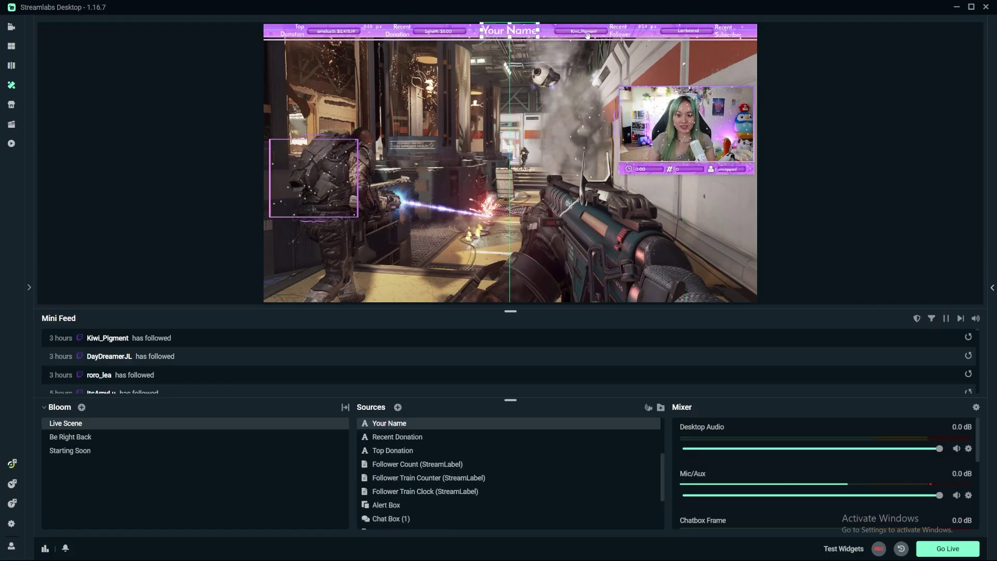
pyautogui.click(504, 32)
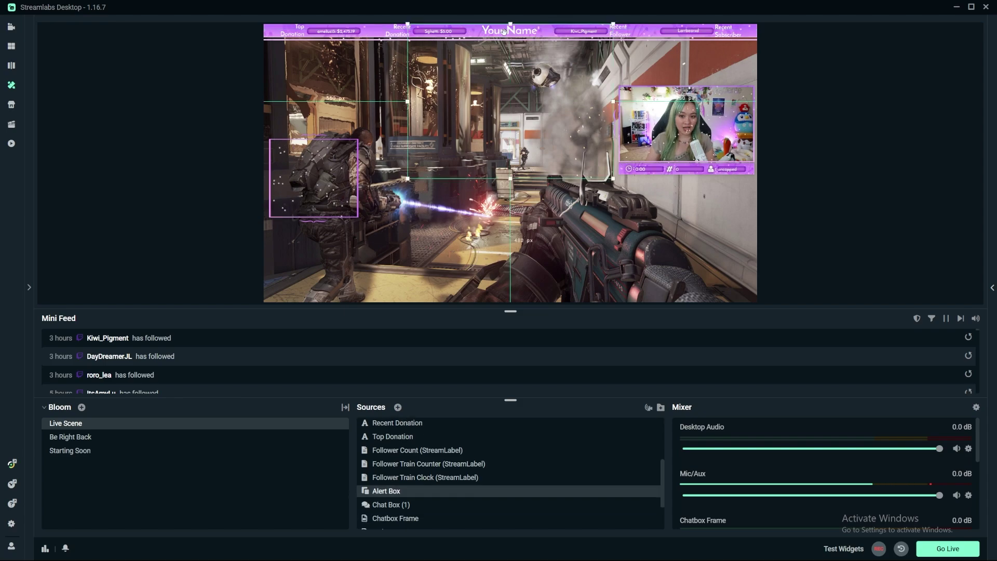
pyautogui.scroll(4, 427, 438)
pyautogui.rightClick(414, 456)
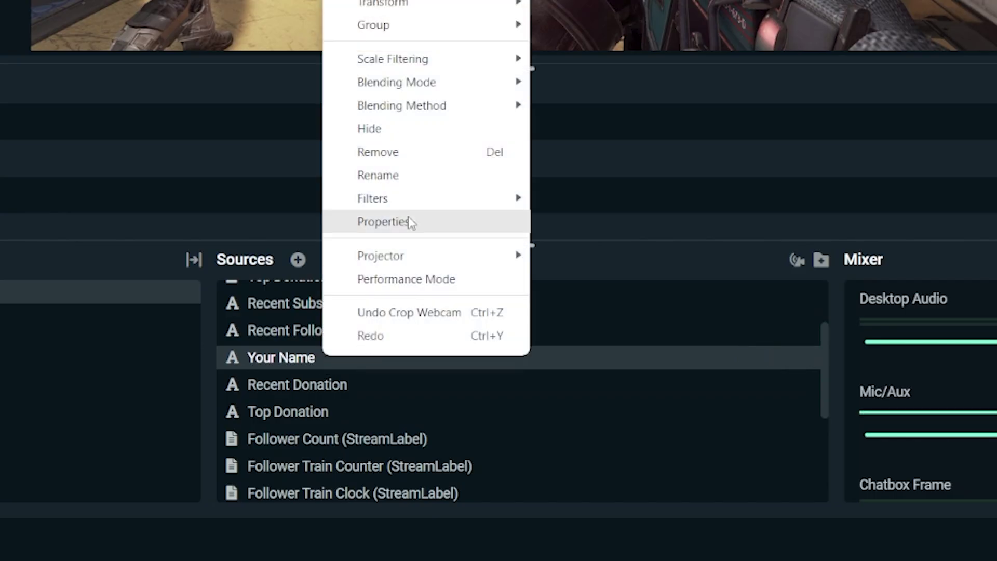
pyautogui.click(456, 389)
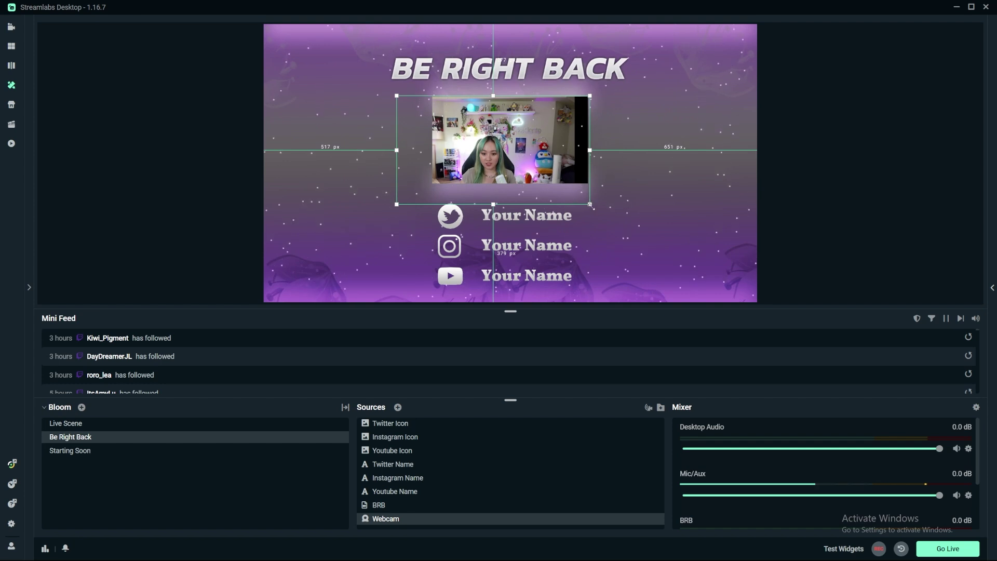
# Resize the webcam box and replace the Twitter name text with the channel name
pyautogui.moveTo(591, 206); pyautogui.dragTo(598, 218)
pyautogui.doubleClick(526, 215)
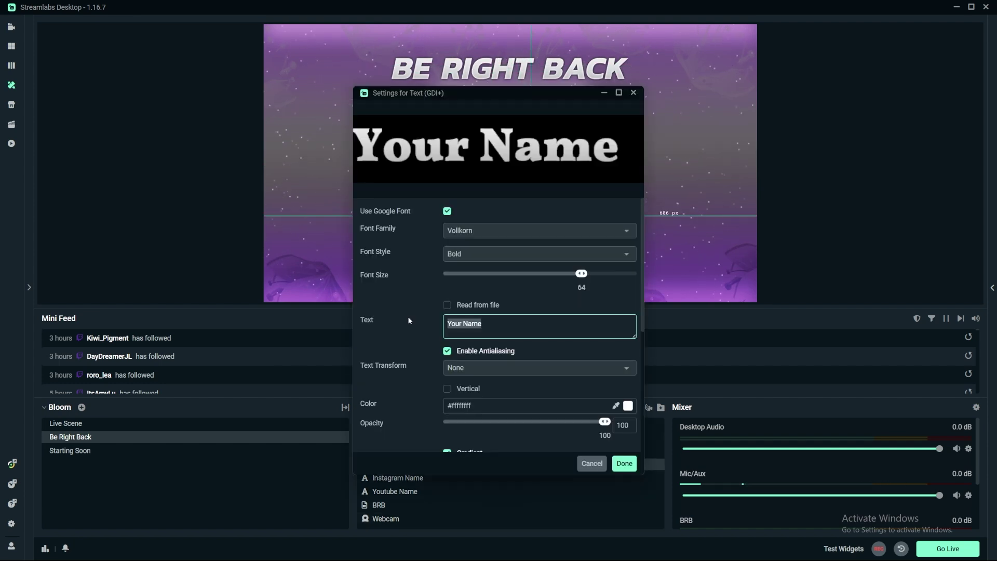
pyautogui.write('Katliente')
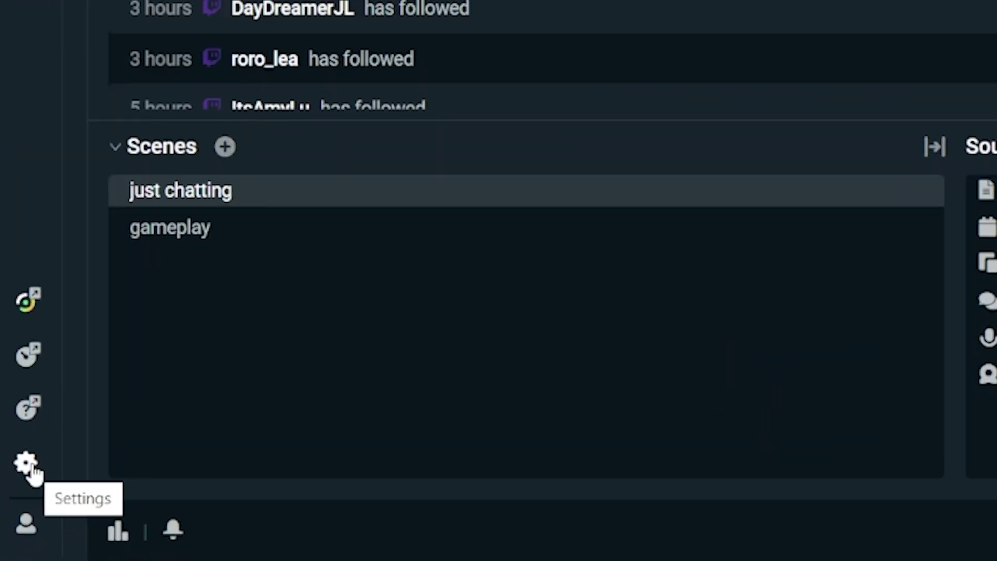
# Restart the stream labels session from General settings, confirm the stream setup, and go to Output settings
pyautogui.click(27, 463)
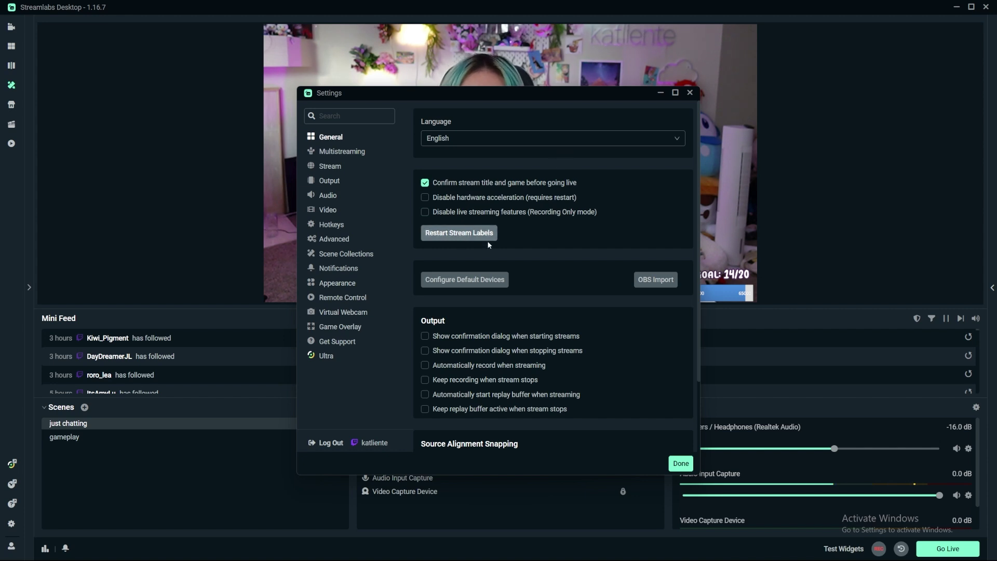
pyautogui.click(480, 233)
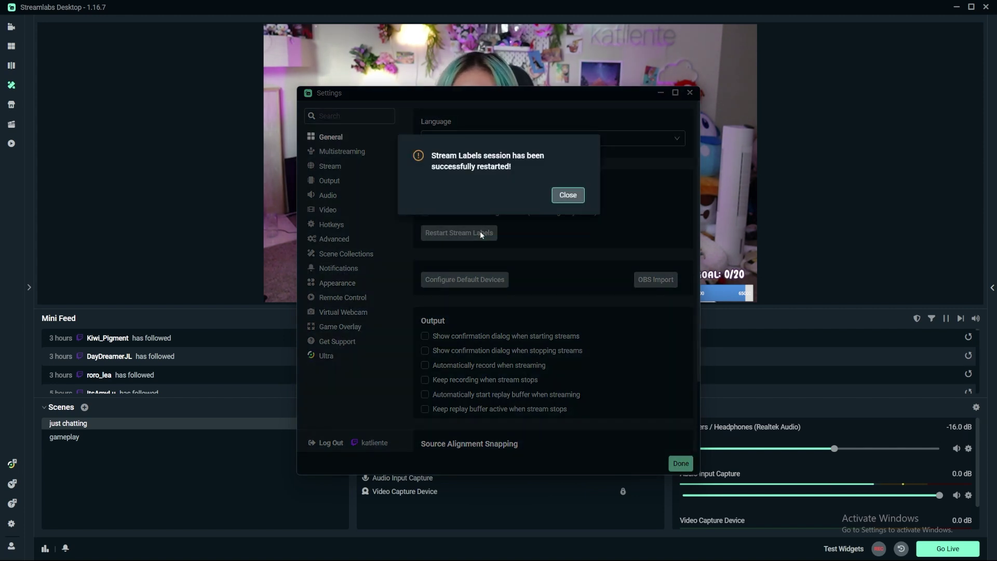
pyautogui.press('Return')
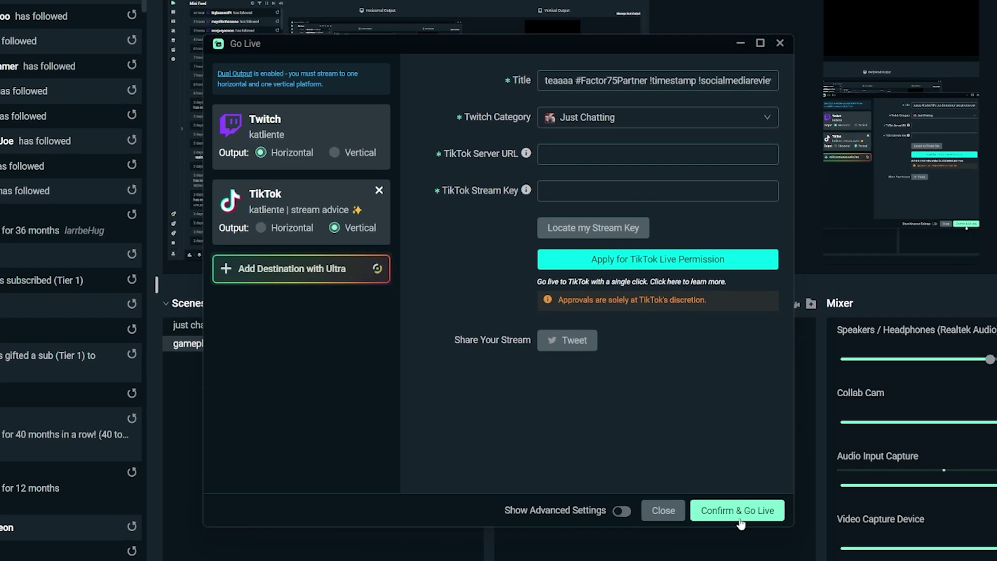
pyautogui.click(737, 521)
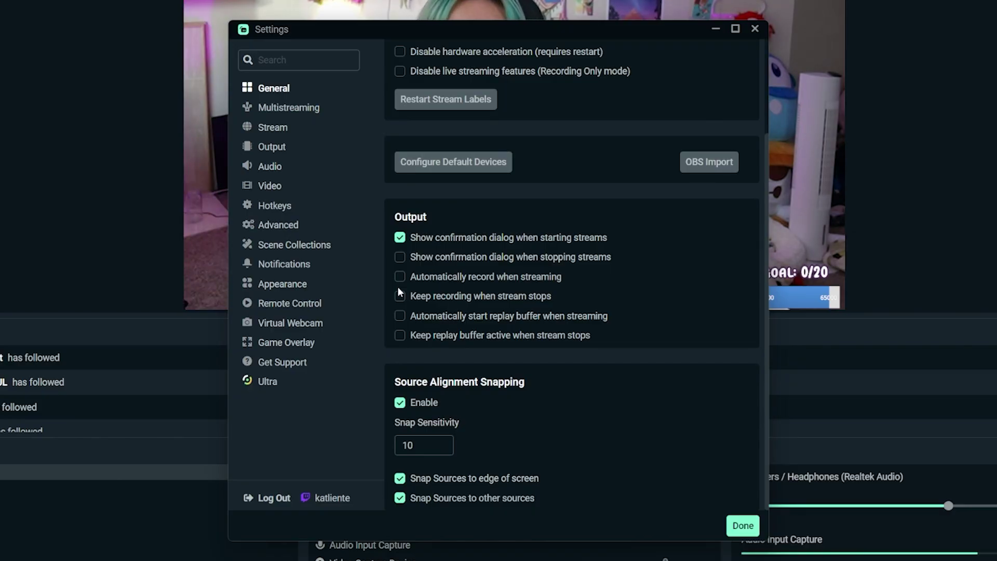
pyautogui.click(275, 147)
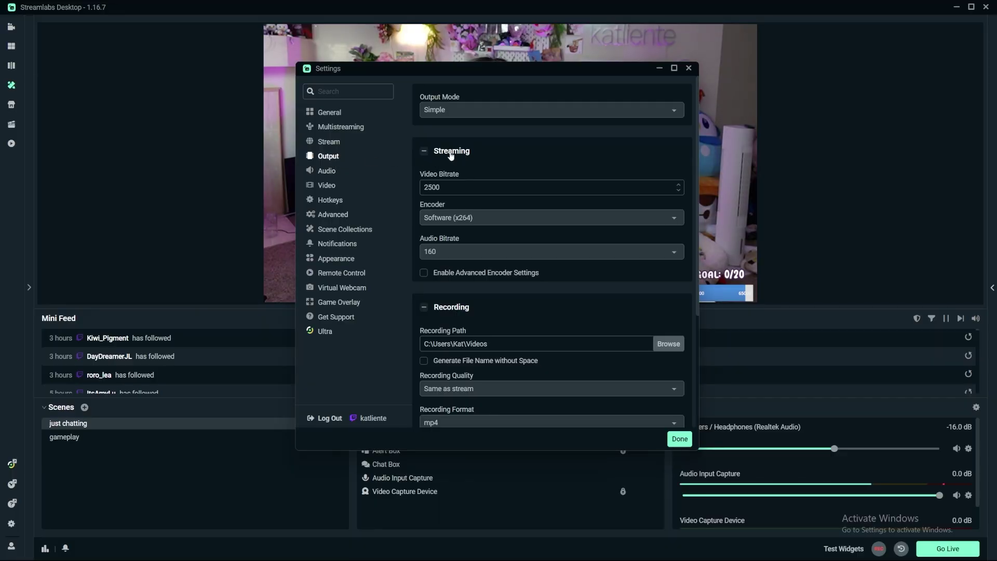
# Set the video bitrate to 3000 and keep mp4 recordings saved in the Videos folder
pyautogui.moveTo(446, 187); pyautogui.dragTo(418, 190)
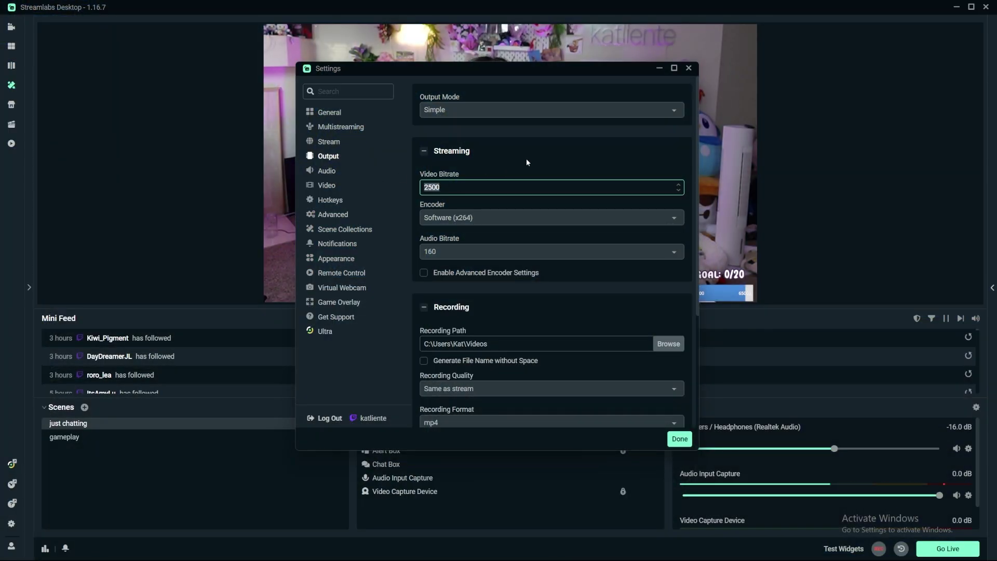
pyautogui.write('3000')
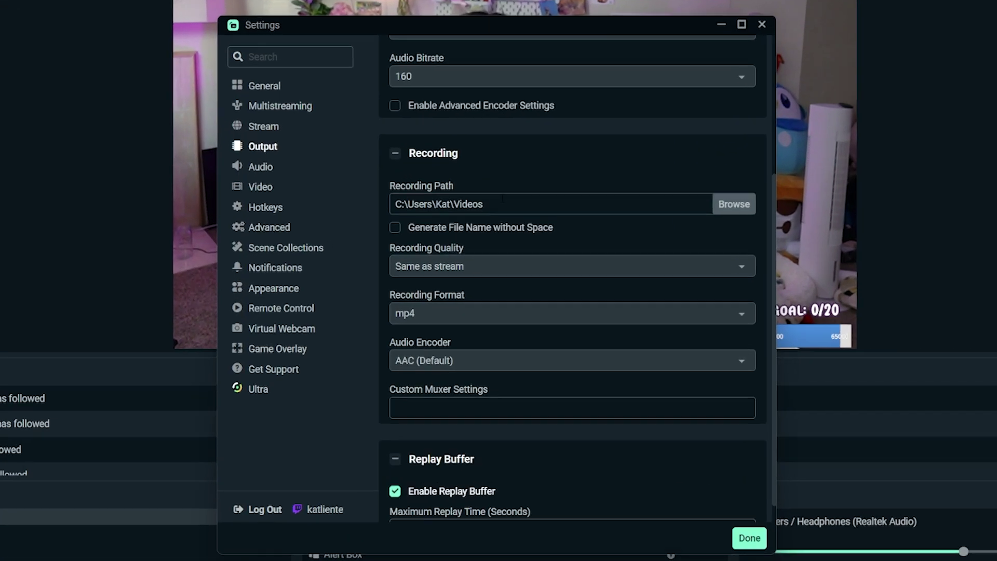
pyautogui.moveTo(487, 197); pyautogui.dragTo(398, 196)
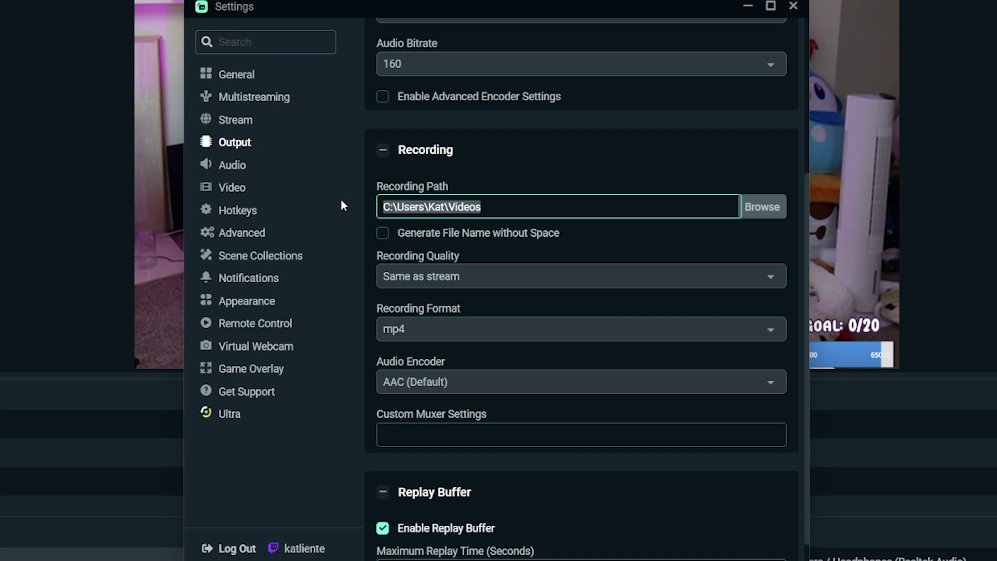
pyautogui.click(533, 210)
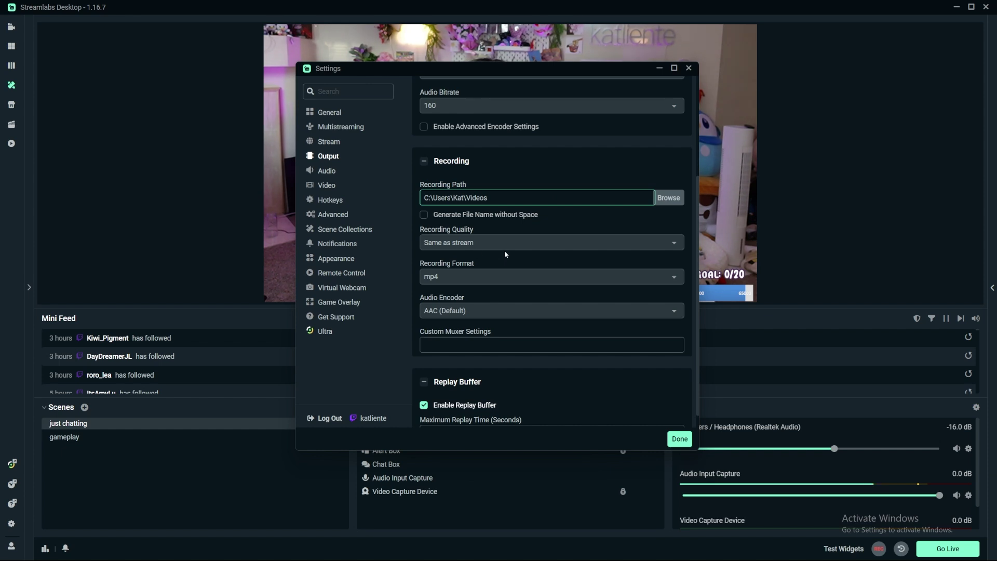
pyautogui.click(455, 278)
pyautogui.click(456, 297)
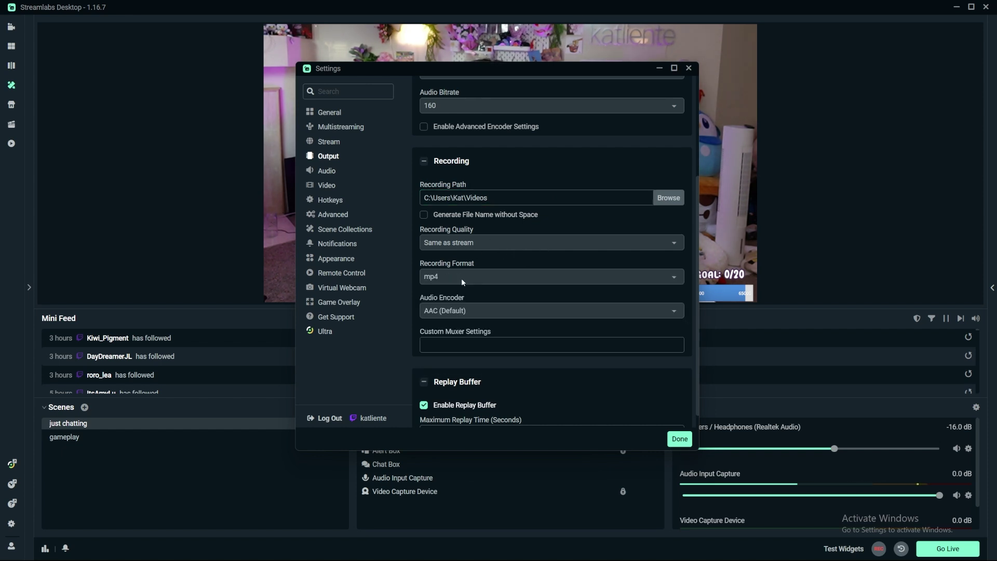
pyautogui.click(461, 282)
pyautogui.click(468, 292)
# Keep the 1920x1080 base resolution, set output resolution to 1920x1080 and FPS to 60
pyautogui.click(327, 185)
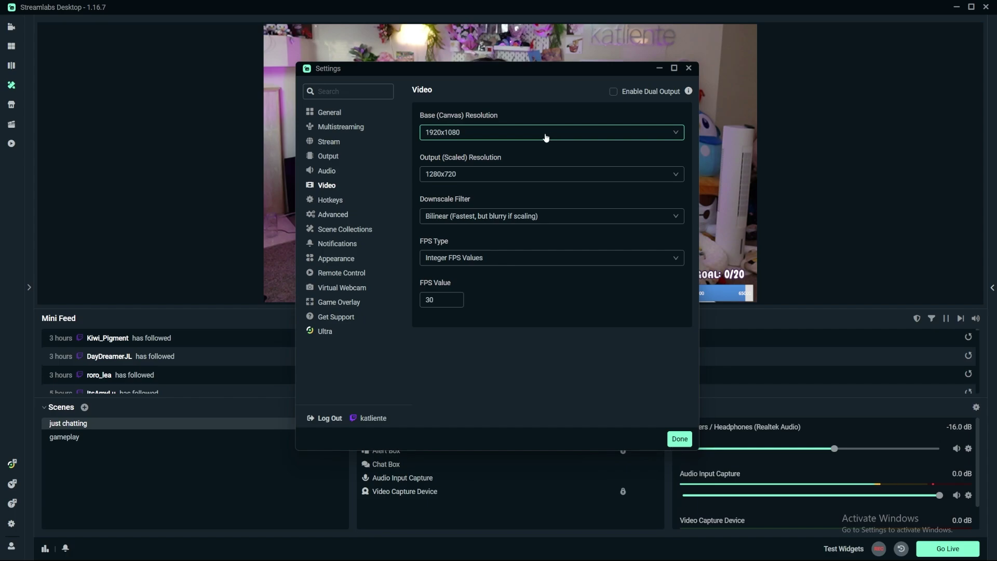
pyautogui.click(536, 138)
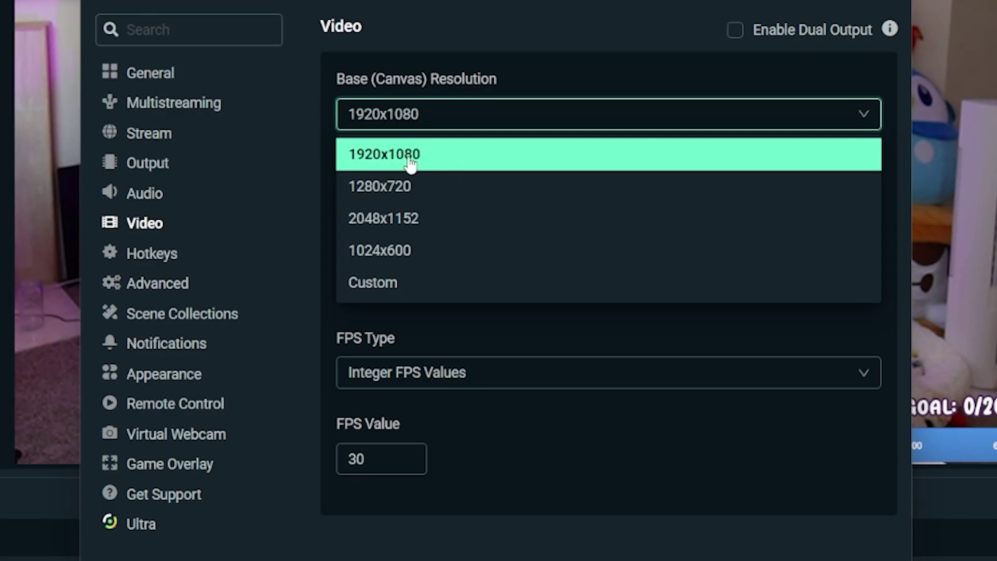
pyautogui.click(560, 79)
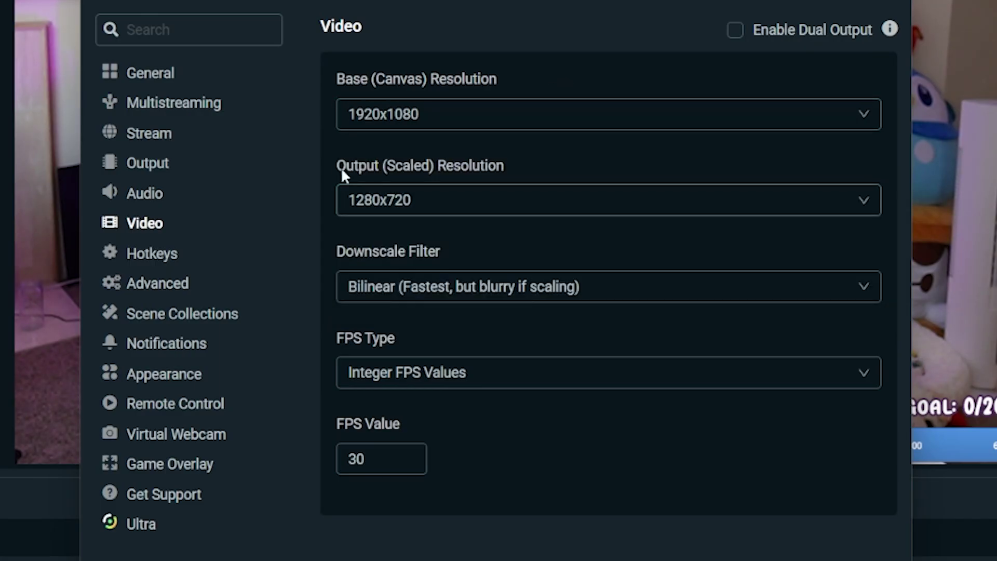
pyautogui.click(600, 208)
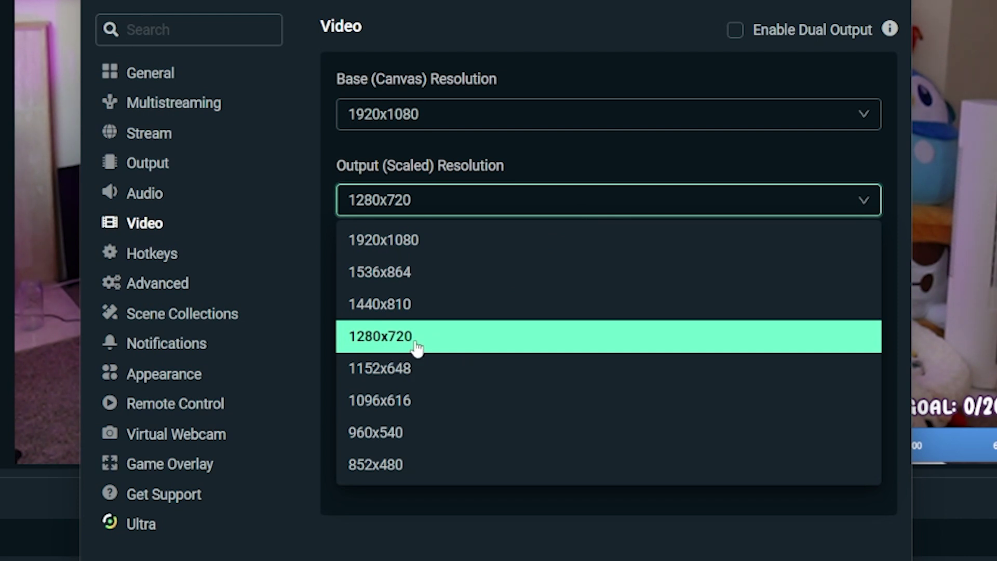
pyautogui.click(392, 244)
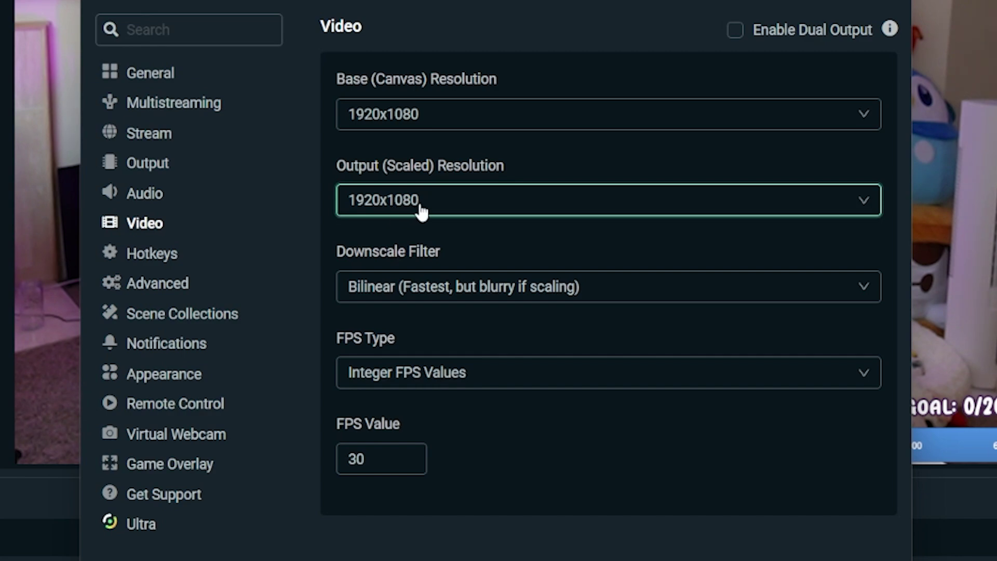
pyautogui.press('Tab')
pyautogui.press('Tab')
pyautogui.press('Tab')
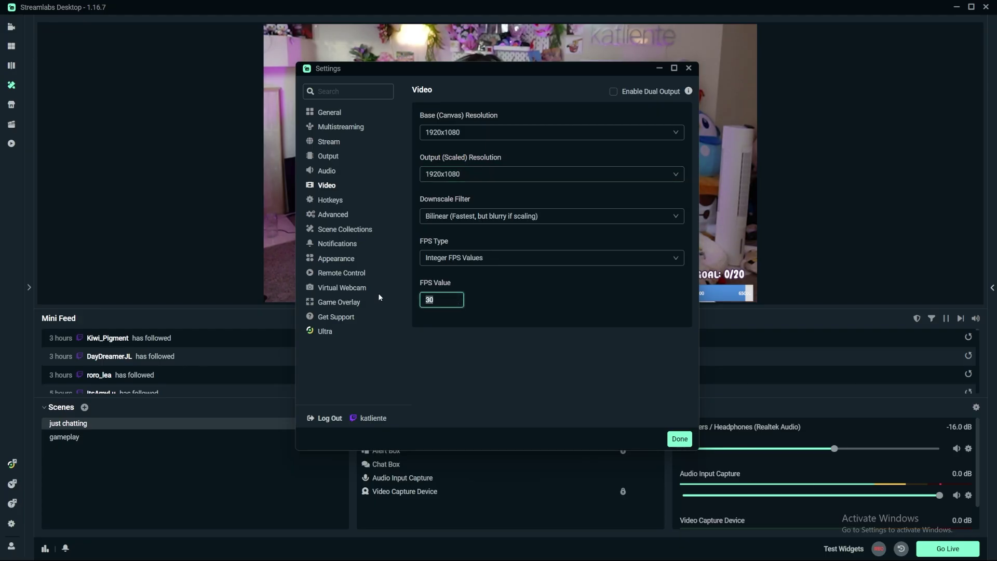
pyautogui.write('60')
pyautogui.click(534, 331)
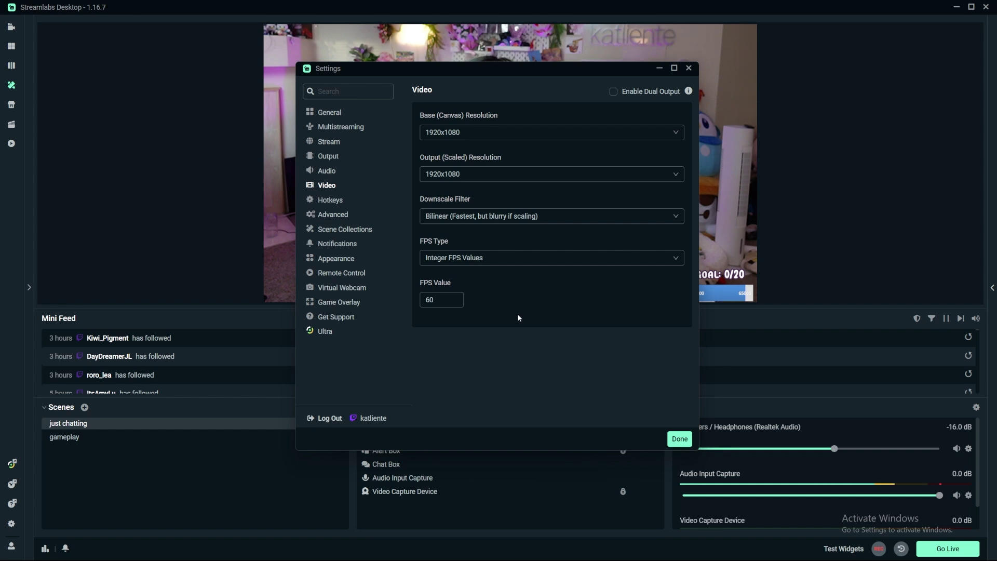
pyautogui.click(438, 300)
pyautogui.click(332, 201)
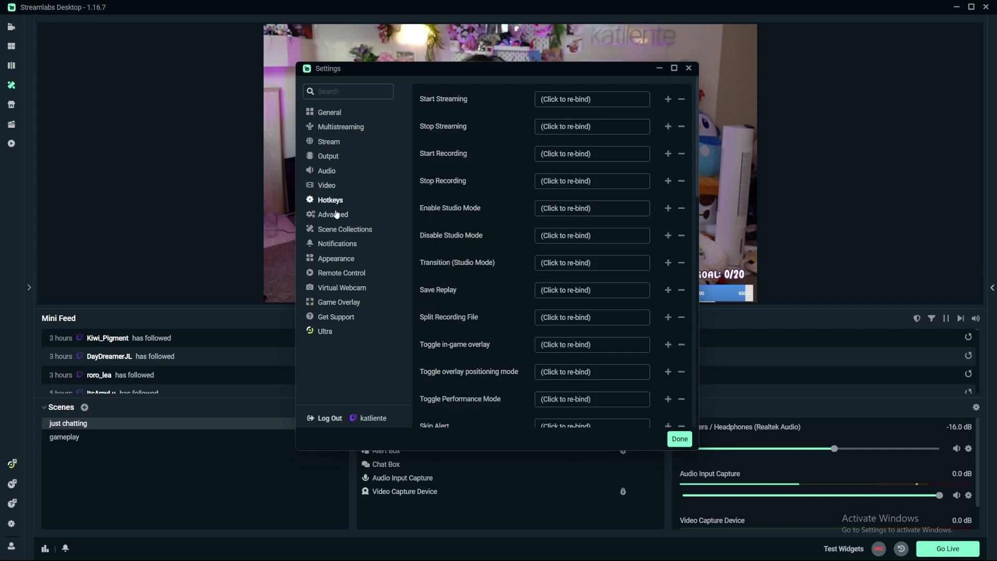
# Bind the Home key to 'Switch to scene' for the just chatting scene
pyautogui.scroll(-10, 475, 189)
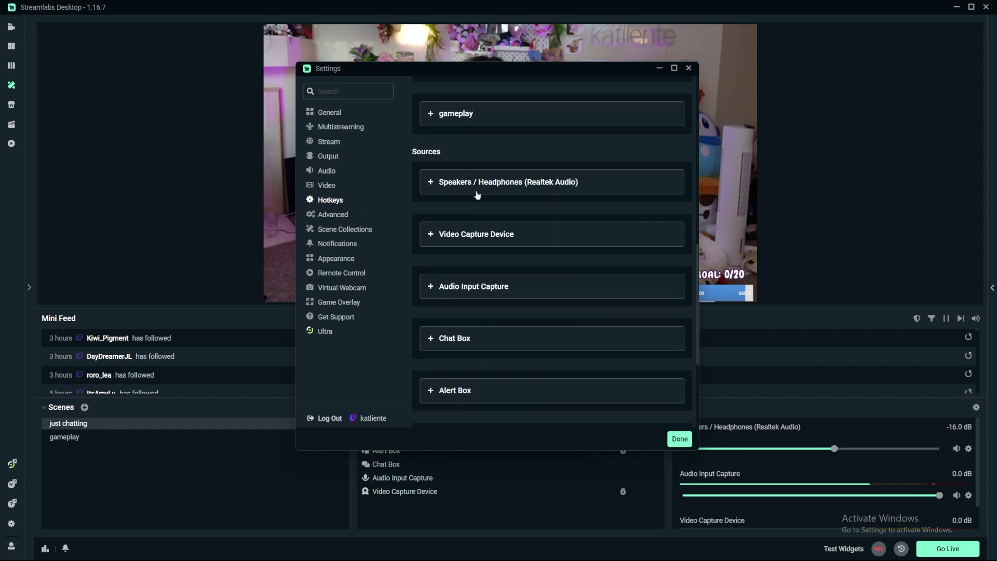
pyautogui.scroll(2, 517, 179)
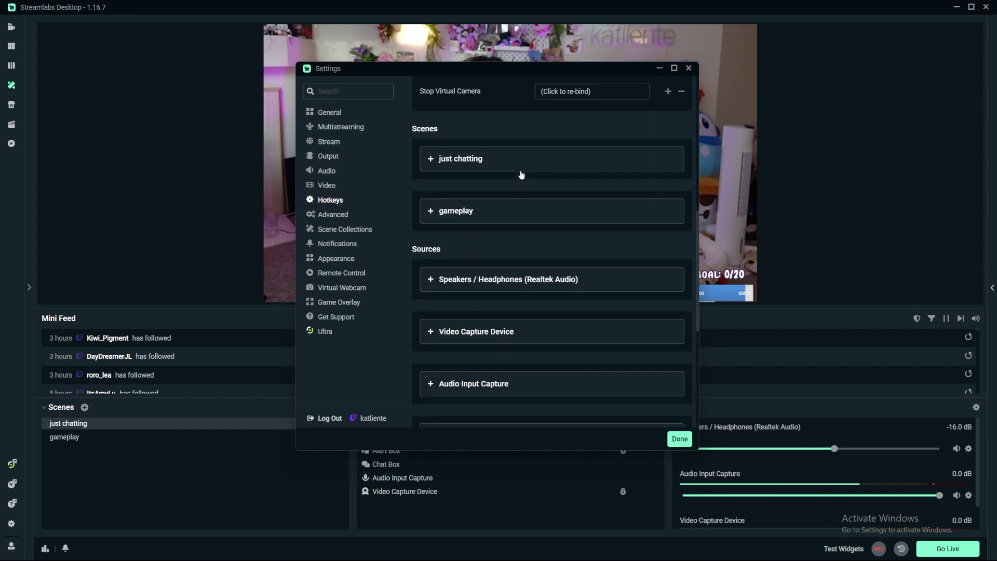
pyautogui.click(432, 160)
pyautogui.scroll(-4, 466, 173)
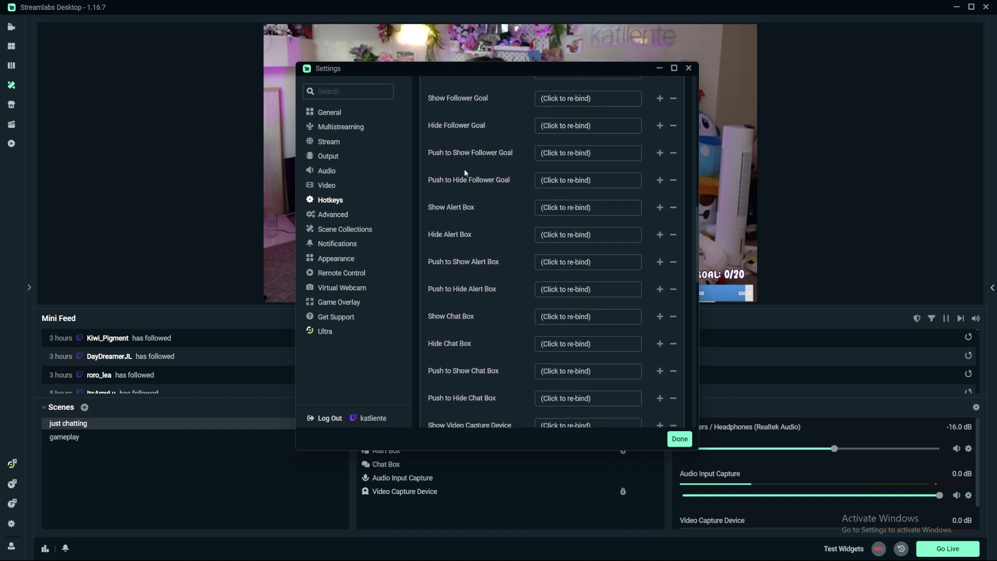
pyautogui.scroll(-5, 465, 173)
pyautogui.click(595, 309)
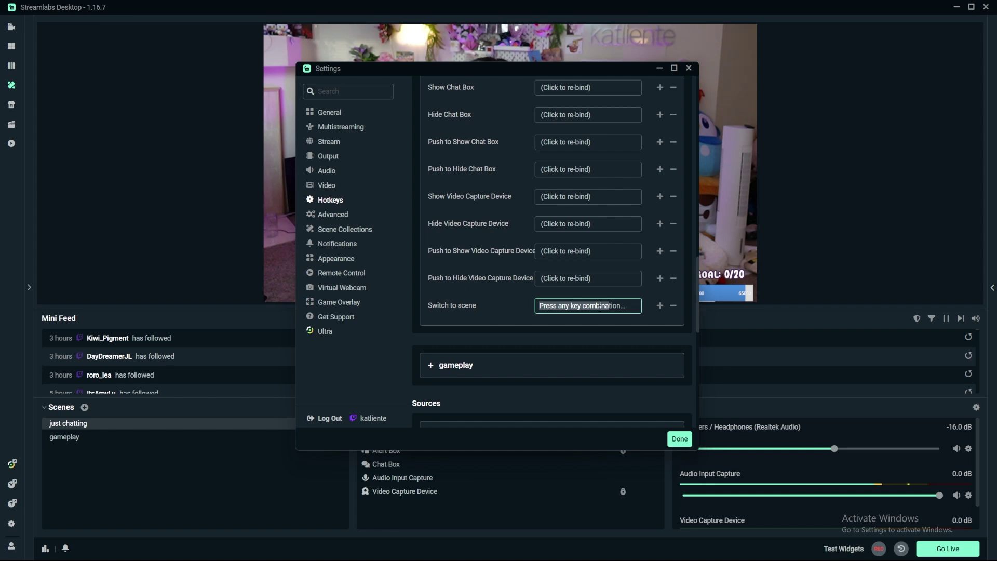
pyautogui.press('Home')
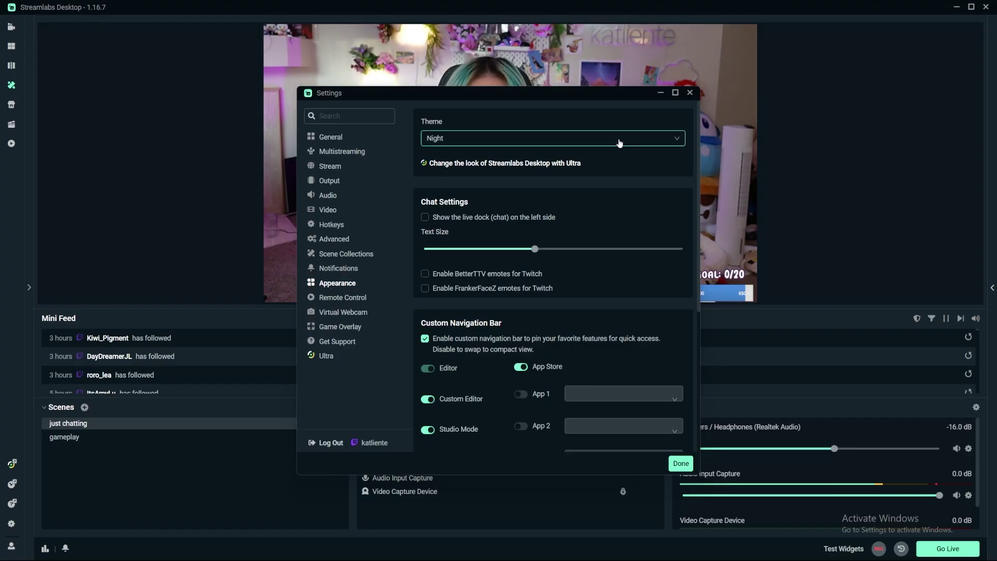
# Review the Appearance theme choices and switch on Enable in-game overlay
pyautogui.click(620, 140)
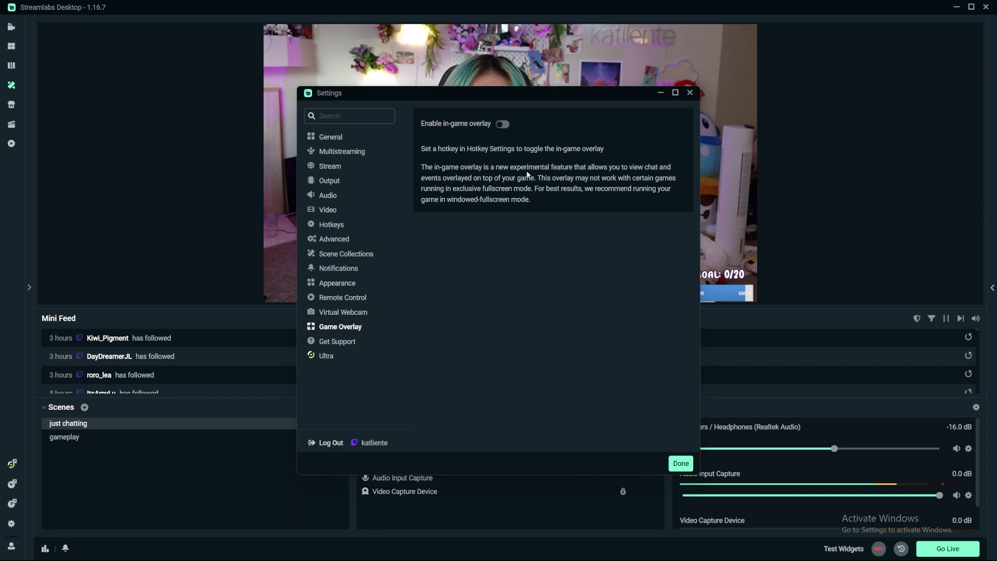
pyautogui.click(497, 125)
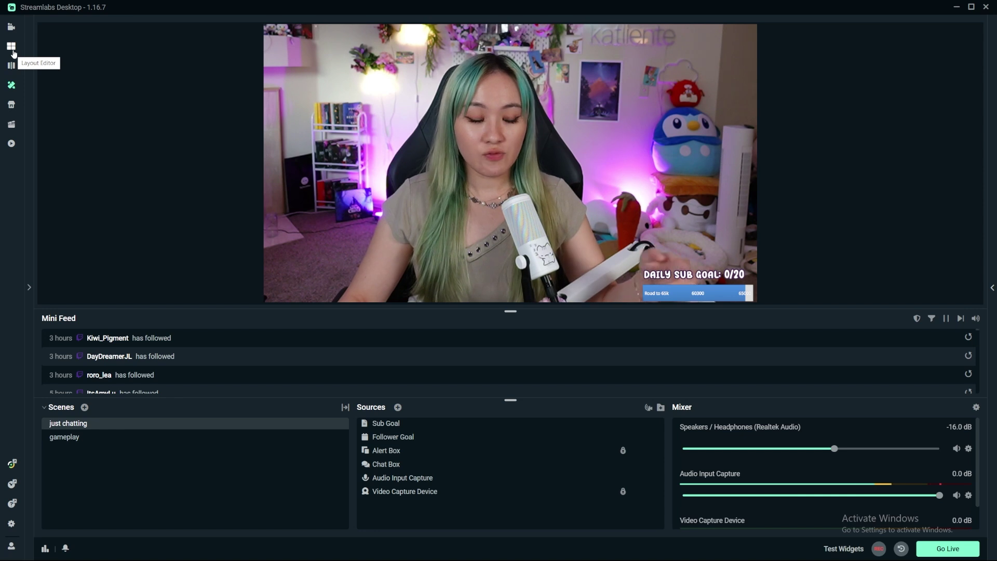
# In the Layout Editor, choose the layout with a wide top and three bottom panels
pyautogui.click(11, 48)
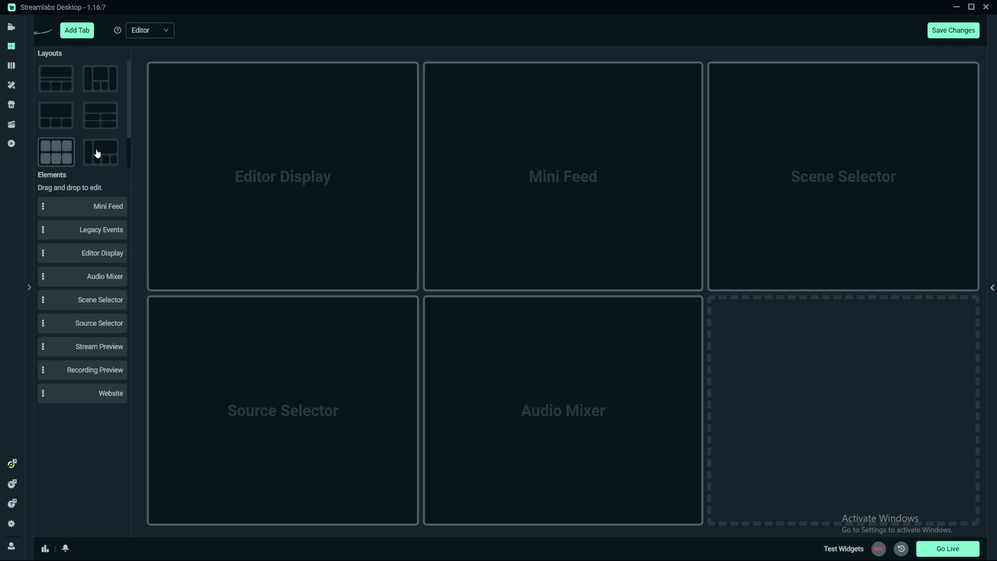
pyautogui.click(98, 155)
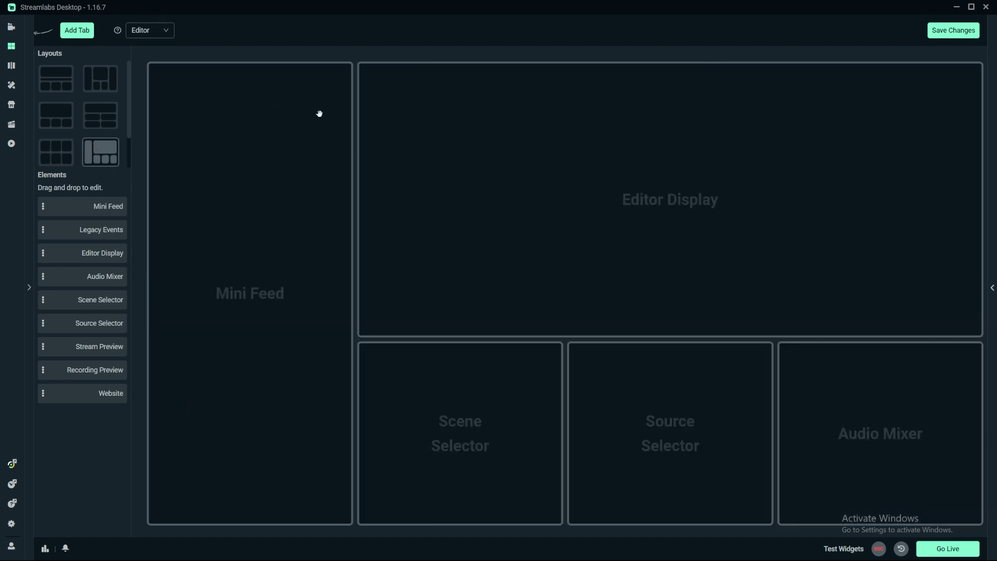
pyautogui.click(108, 87)
pyautogui.click(108, 159)
# Place Mini Feed, Editor Display, Audio Mixer and Source Selector in the slots, then save the layout
pyautogui.moveTo(96, 208); pyautogui.dragTo(548, 212)
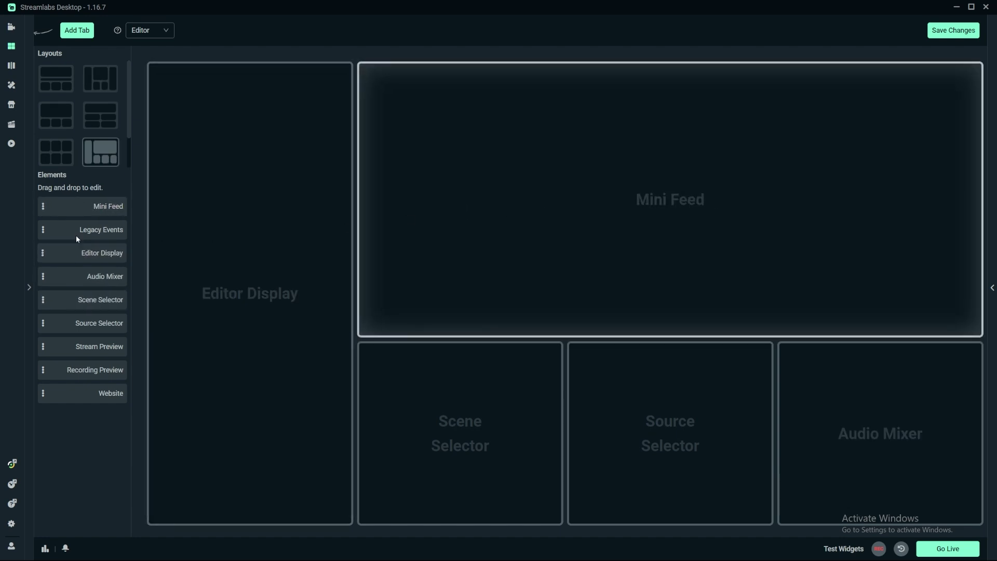
pyautogui.moveTo(76, 253); pyautogui.dragTo(675, 224)
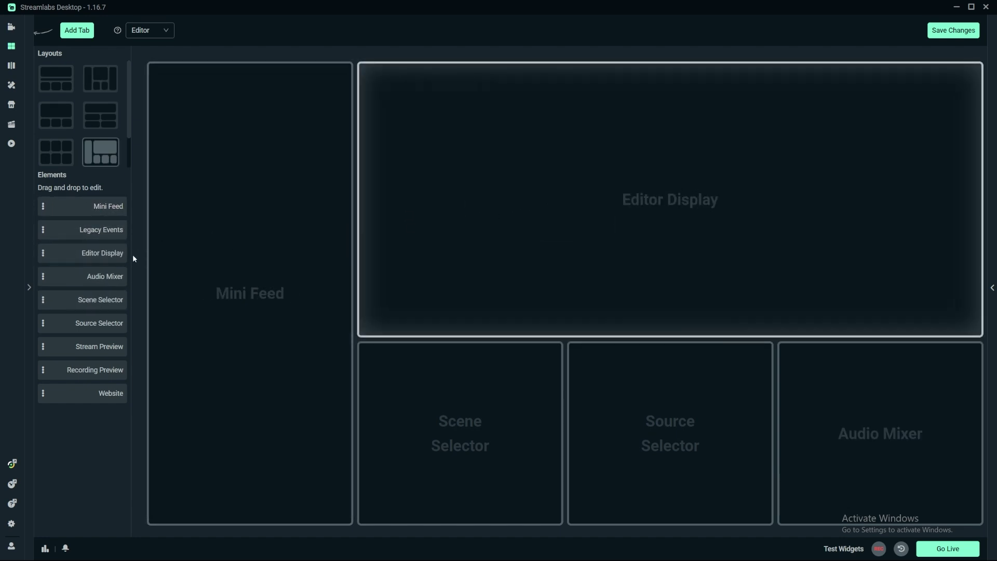
pyautogui.moveTo(94, 276); pyautogui.dragTo(667, 411)
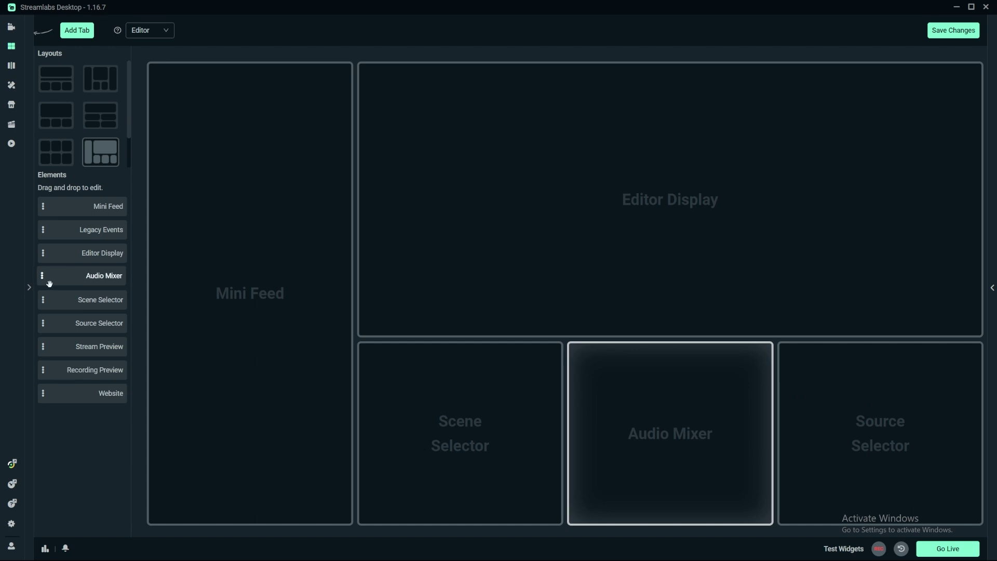
pyautogui.moveTo(91, 323); pyautogui.dragTo(670, 434)
pyautogui.click(953, 30)
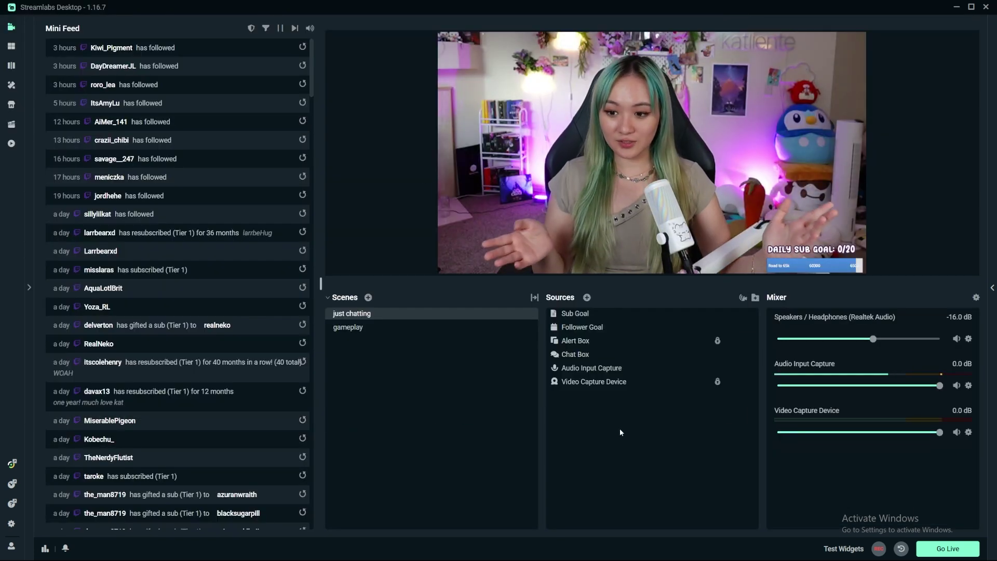
# Expand the chat panel from the right edge of the editor
pyautogui.click(992, 288)
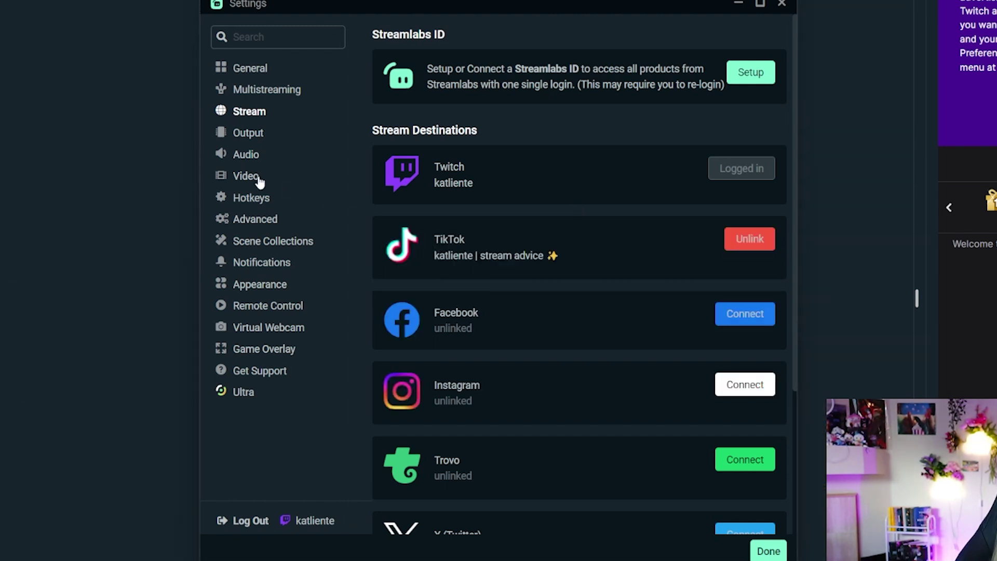
# Enable Dual Output and set vertical base and output resolutions to 1080x1920
pyautogui.click(259, 183)
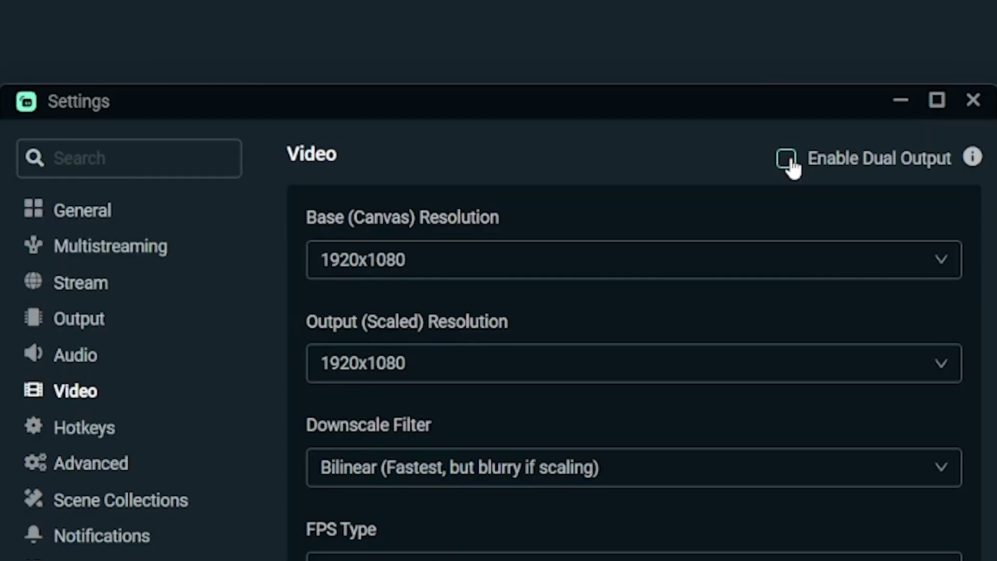
pyautogui.click(672, 38)
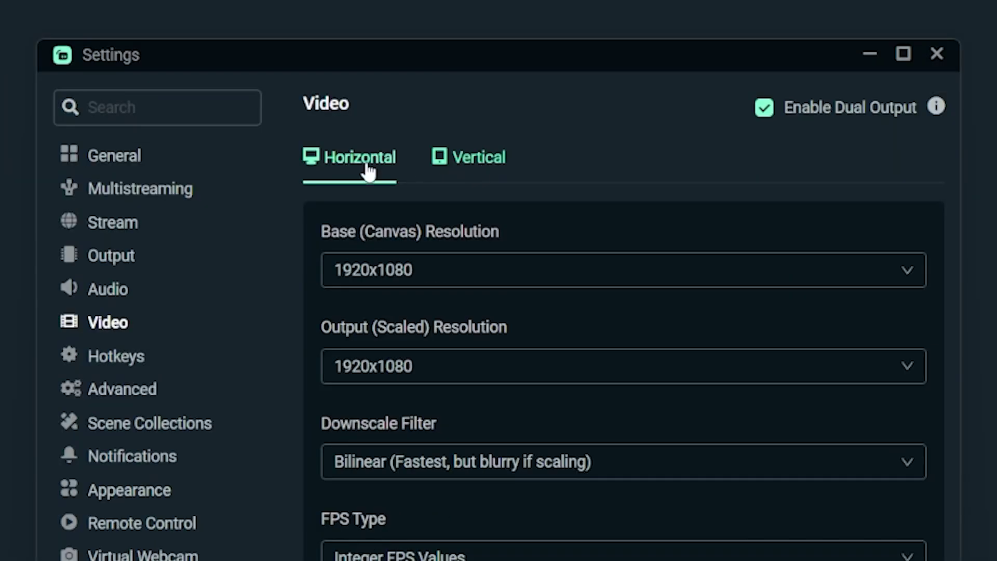
pyautogui.click(461, 168)
pyautogui.click(384, 270)
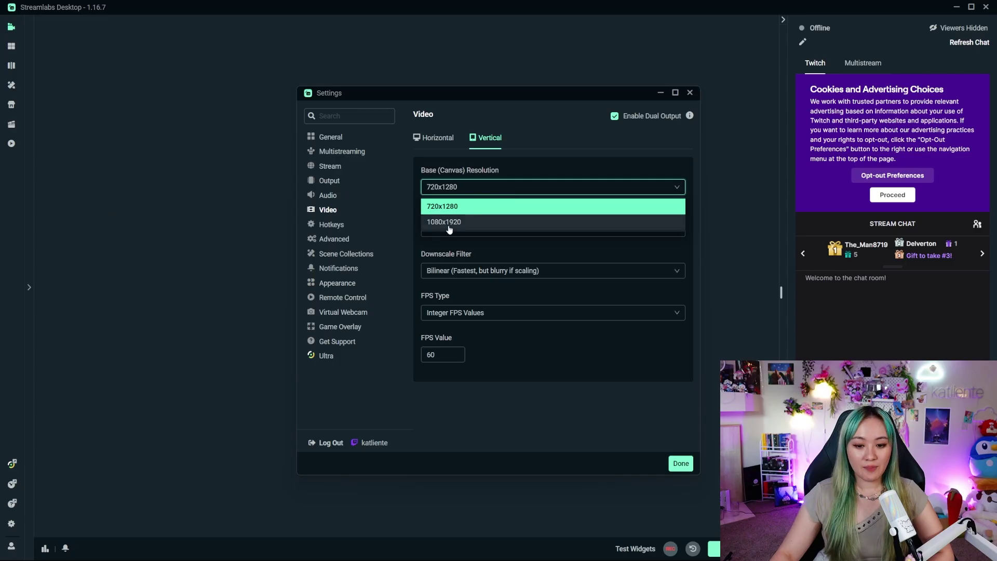
pyautogui.click(448, 225)
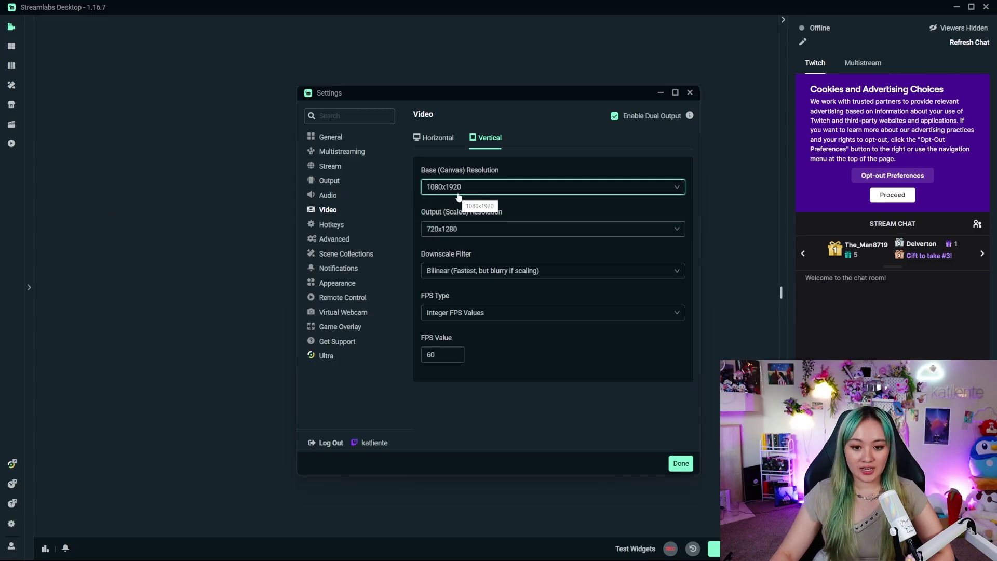
pyautogui.click(475, 229)
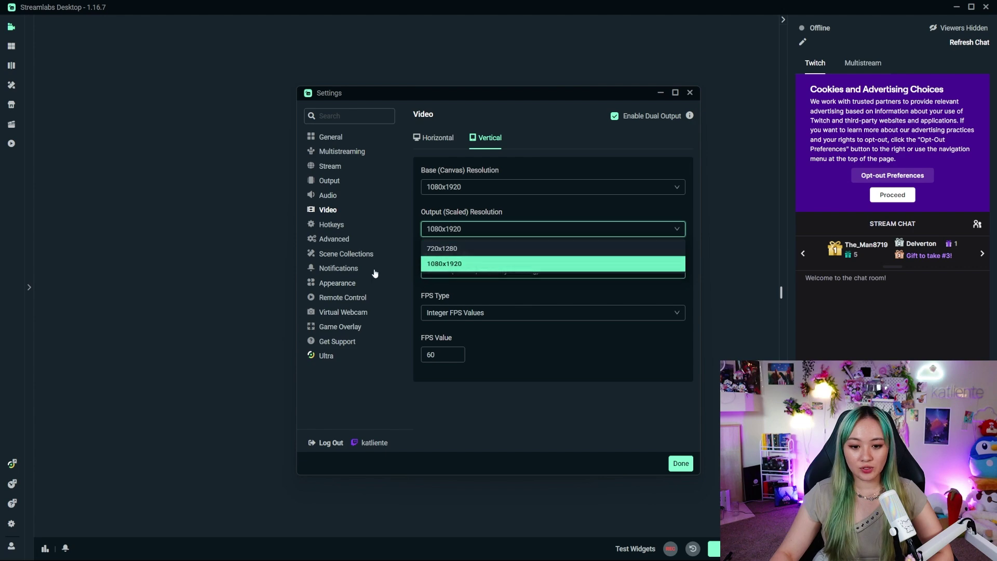
pyautogui.click(467, 264)
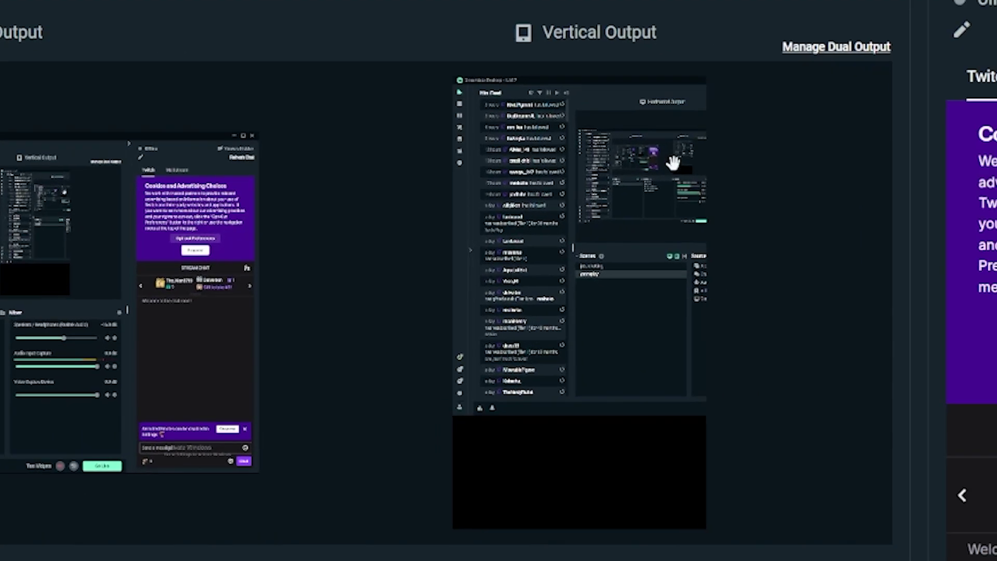
# Shrink and reposition the display capture within the vertical output preview
pyautogui.click(849, 261)
pyautogui.moveTo(486, 318); pyautogui.dragTo(503, 428)
pyautogui.moveTo(778, 204); pyautogui.dragTo(478, 269)
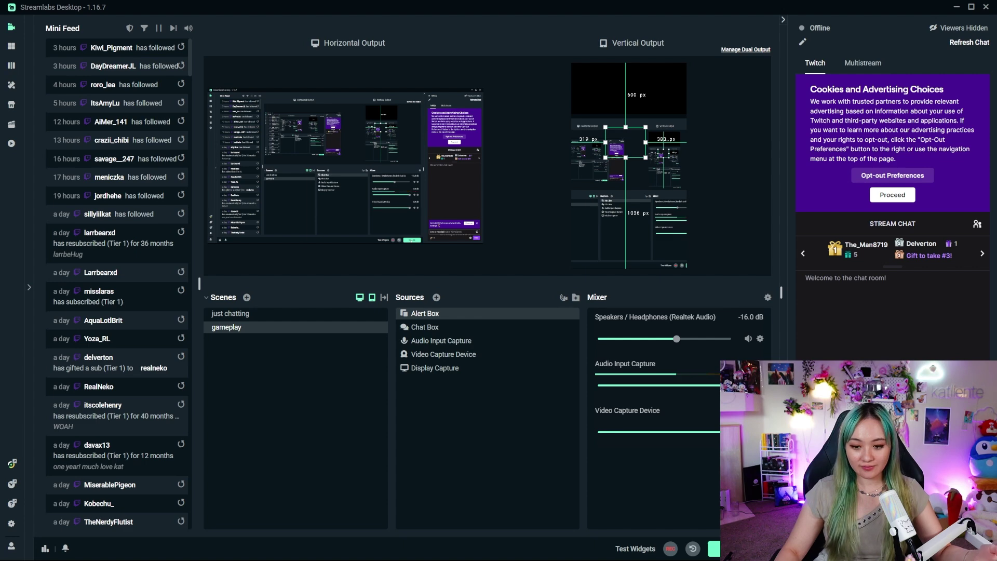
pyautogui.click(714, 549)
# Add TikTok as a go-live destination and assign it the Vertical output
pyautogui.click(338, 213)
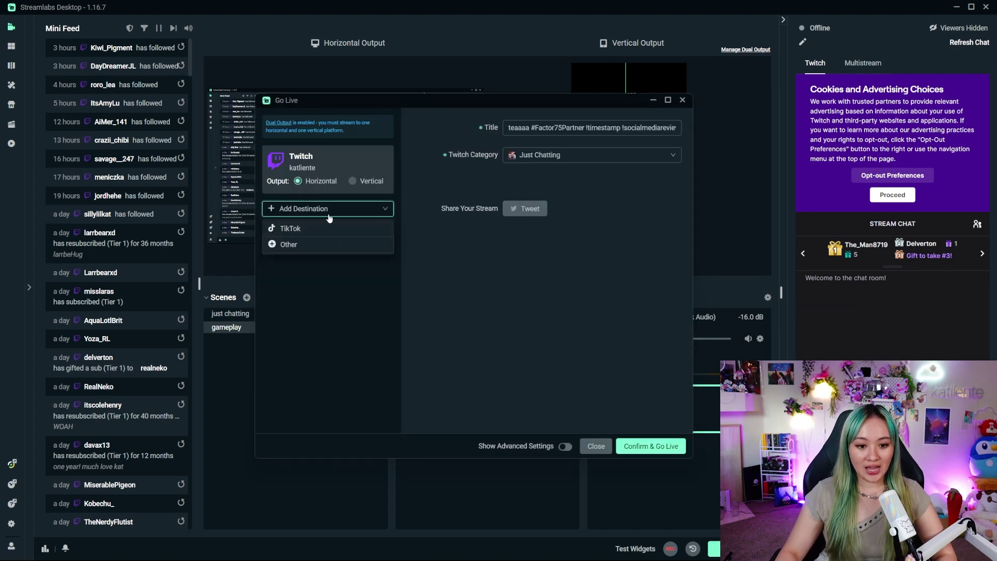
pyautogui.click(292, 230)
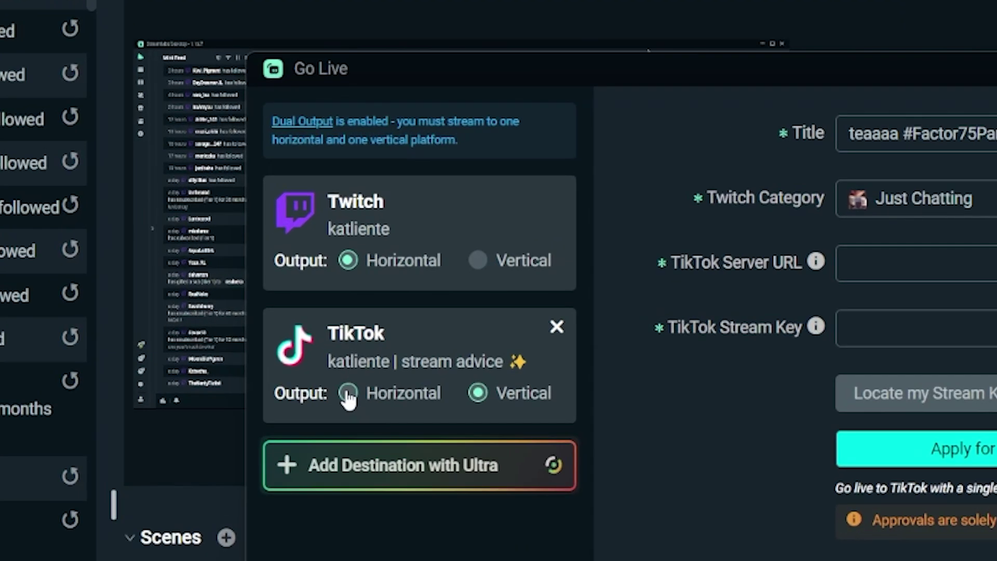
pyautogui.click(478, 395)
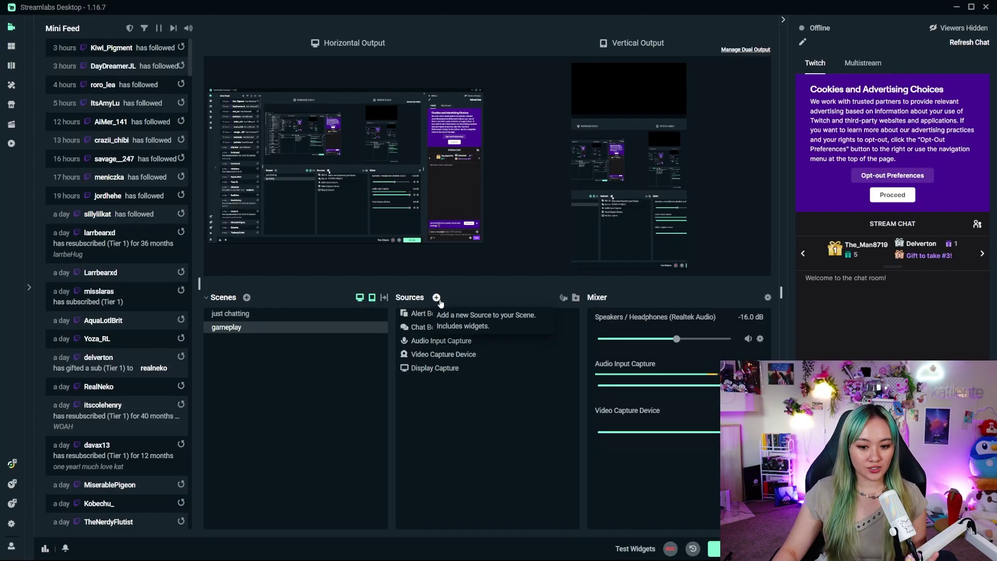
# Add a Collab Cam source, dismiss its welcome popup, and review the guest invite link
pyautogui.click(437, 297)
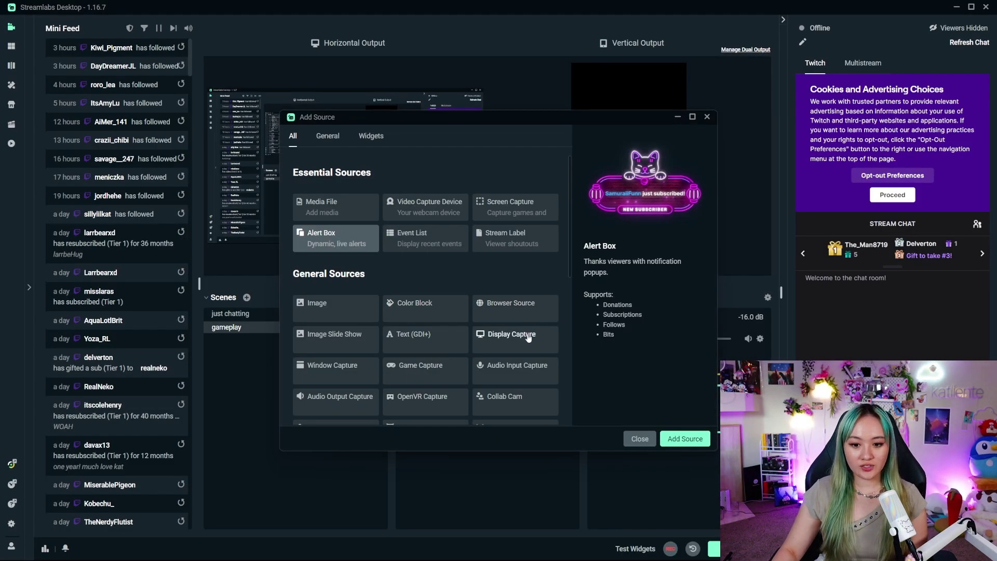
pyautogui.scroll(-2, 529, 337)
pyautogui.doubleClick(525, 356)
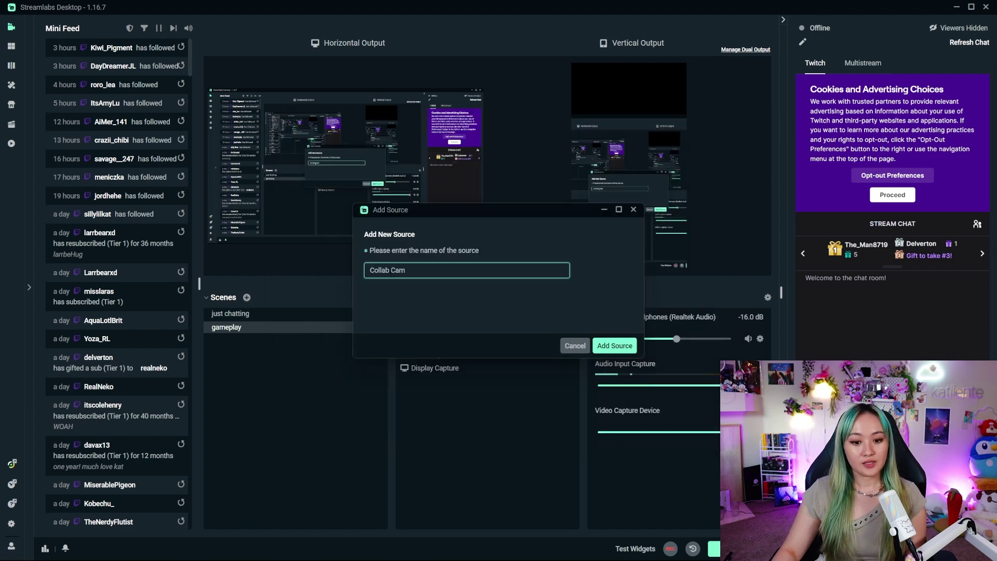
pyautogui.click(615, 346)
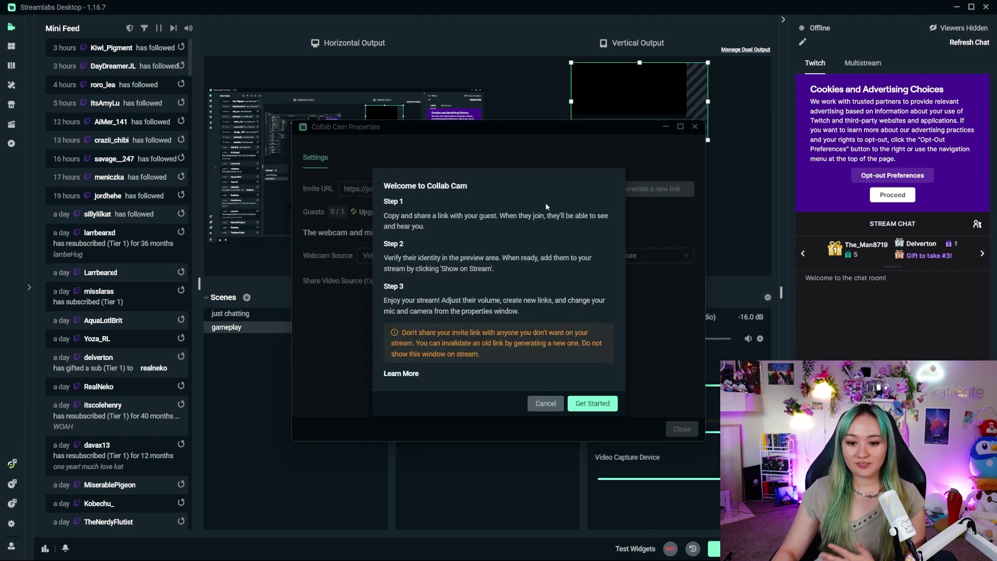
pyautogui.click(592, 403)
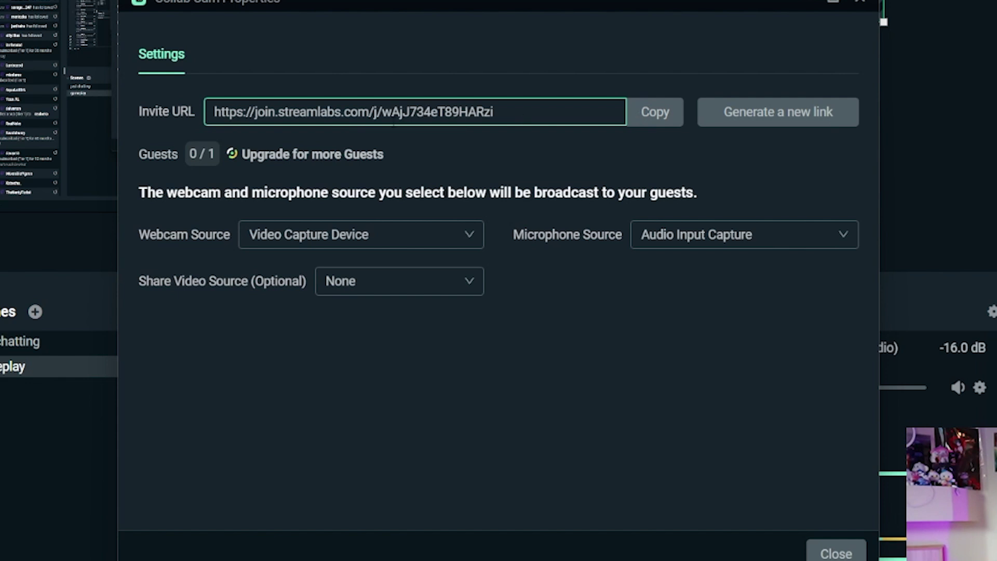
pyautogui.doubleClick(393, 119)
pyautogui.click(479, 157)
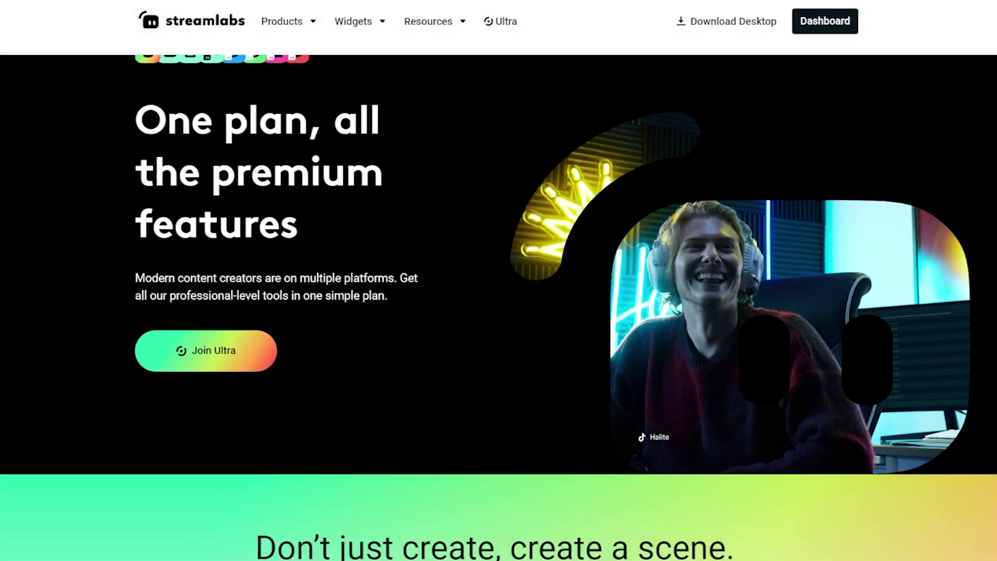
pyautogui.scroll(-5, 499, 306)
pyautogui.scroll(-15, 498, 306)
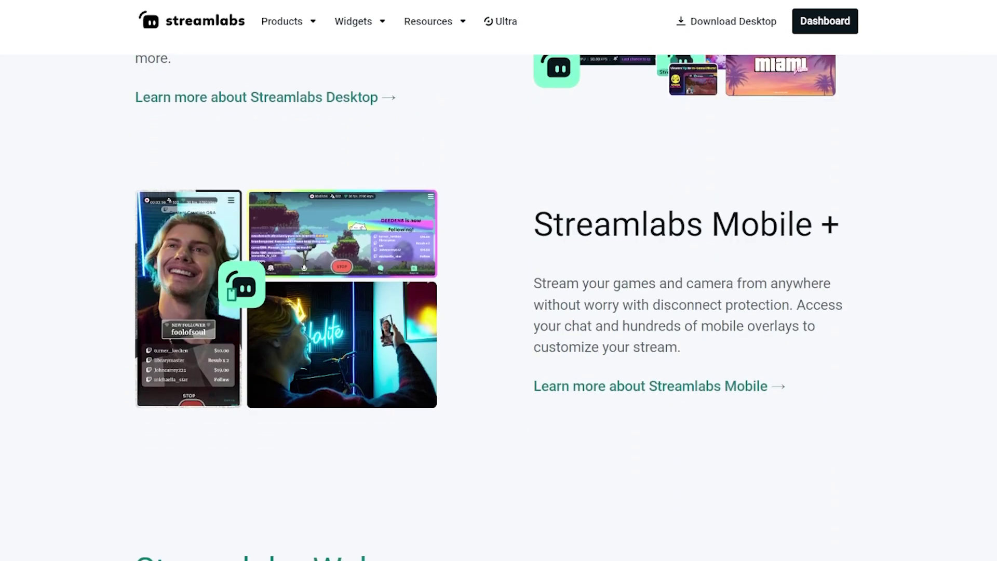
pyautogui.scroll(-14, 499, 307)
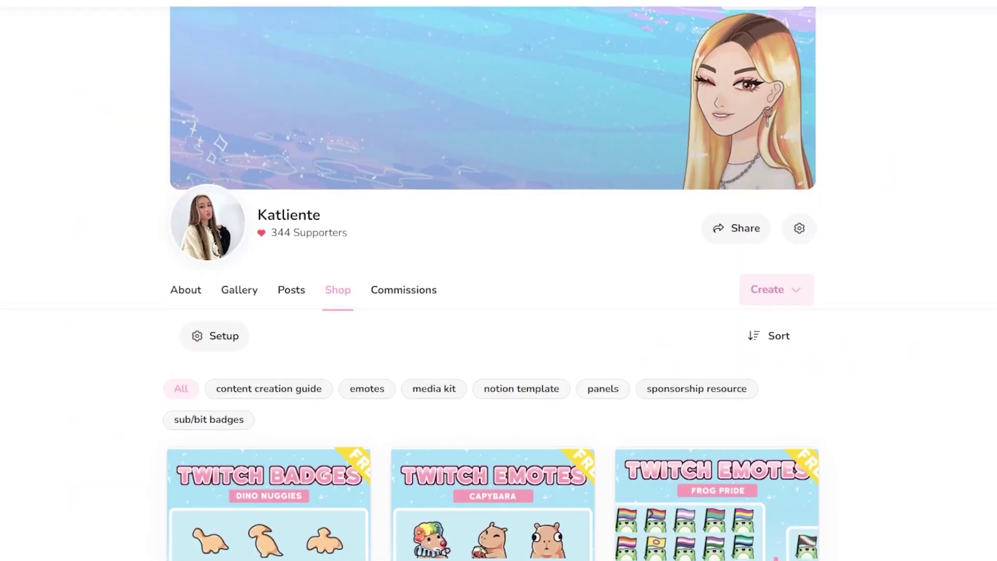
pyautogui.scroll(-10, 499, 281)
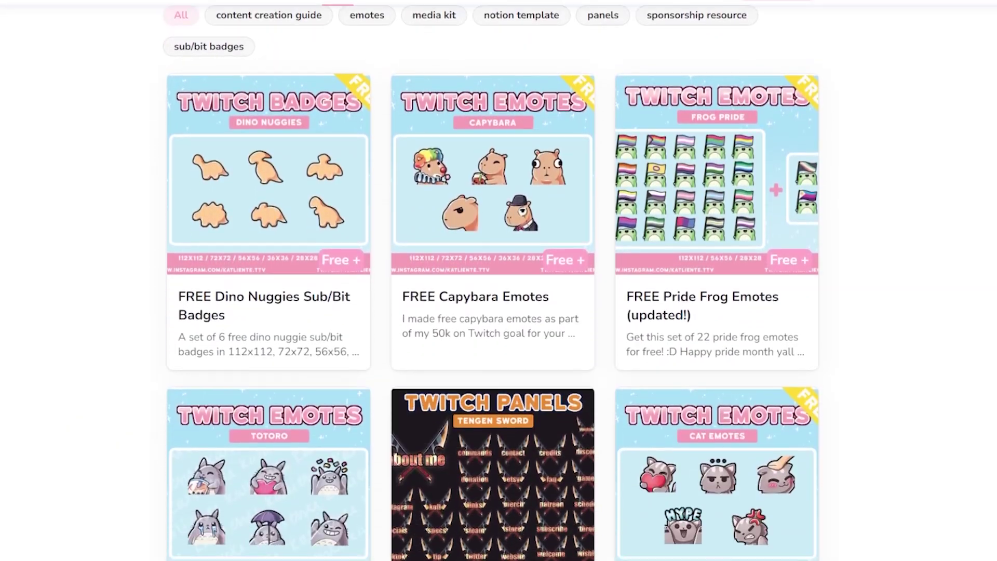
pyautogui.scroll(-10, 499, 280)
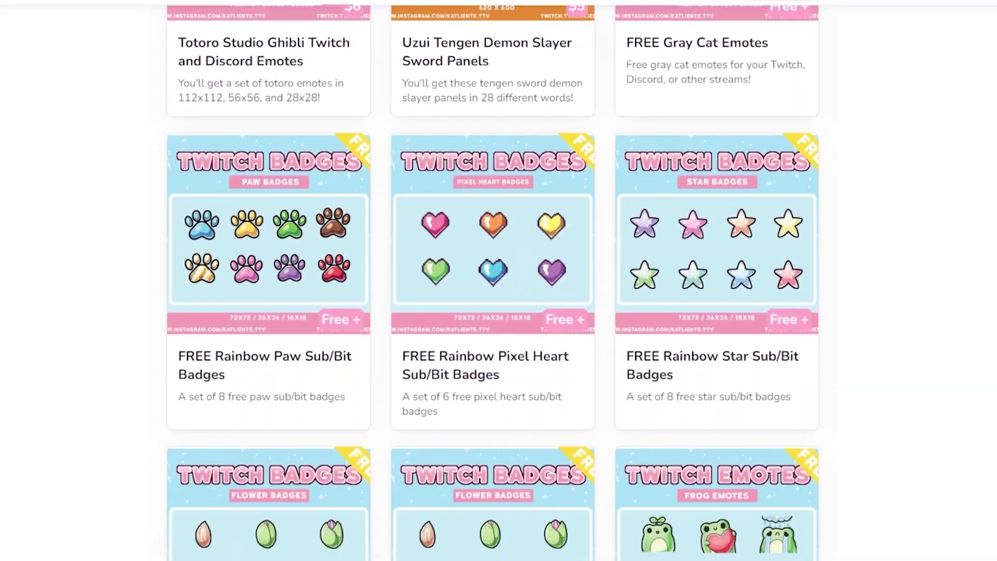